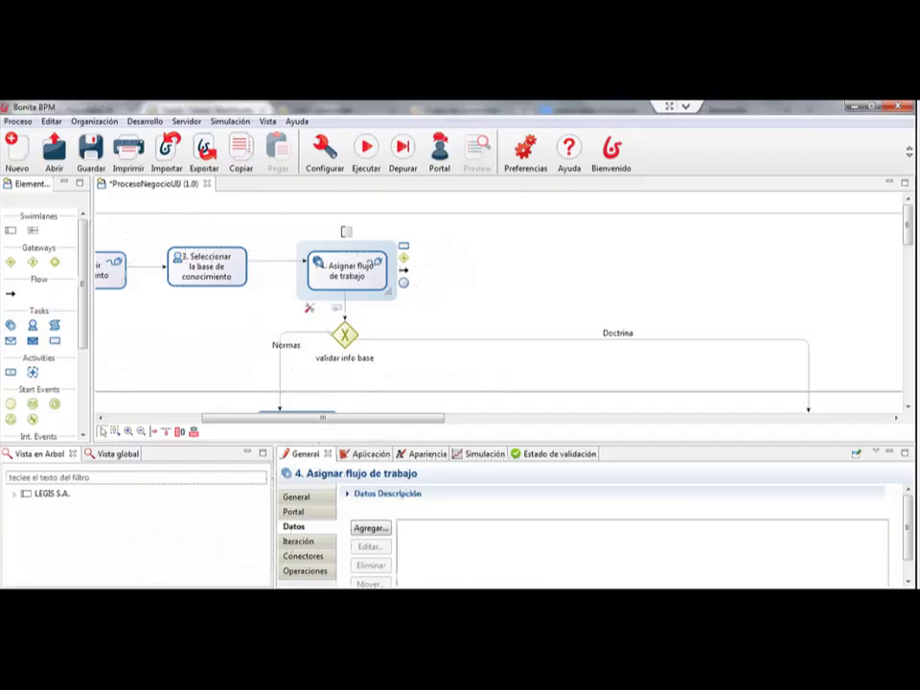
Step: Display the connectors of the "4. Asignar flujo de trabajo" task and select the asignarFlujoTrabajo web service connector
drag(323, 418, 294, 418)
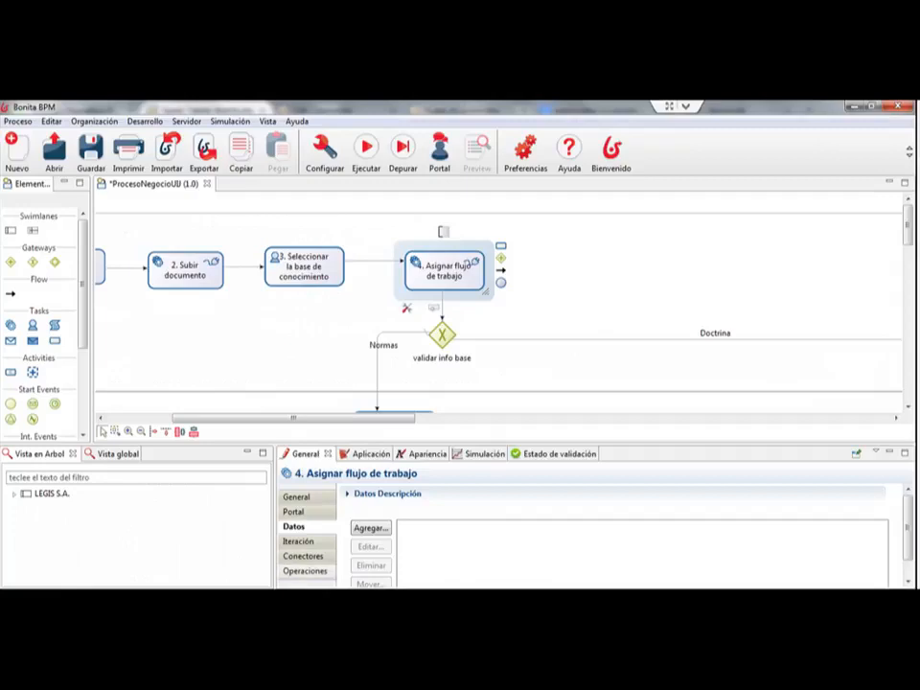
click(304, 556)
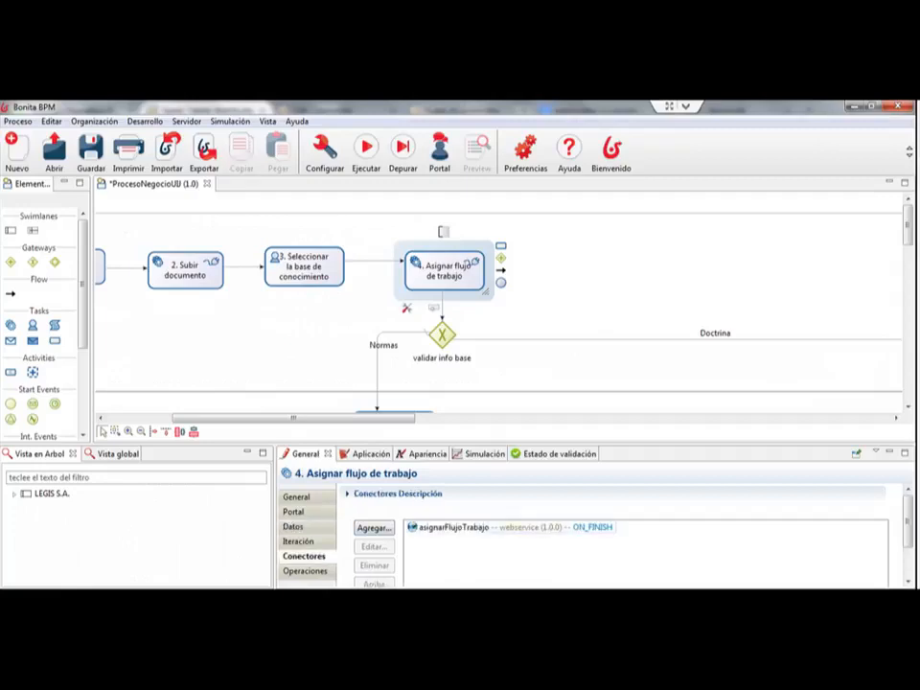
click(487, 527)
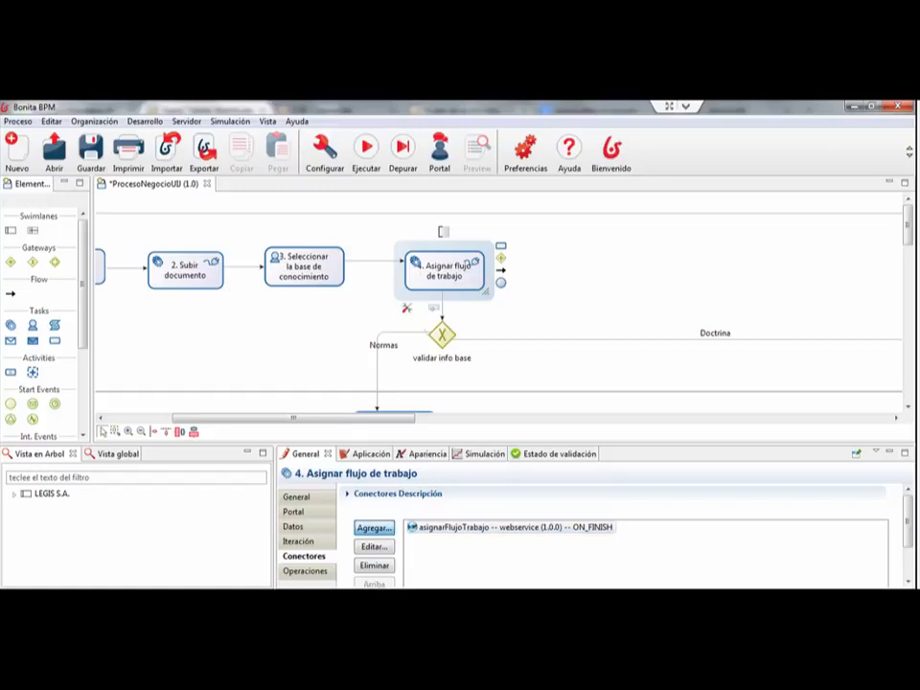
Step: Look at the SOAP Web Services connector definitions offered for a new connector, and close the list without adding one
click(374, 527)
click(360, 327)
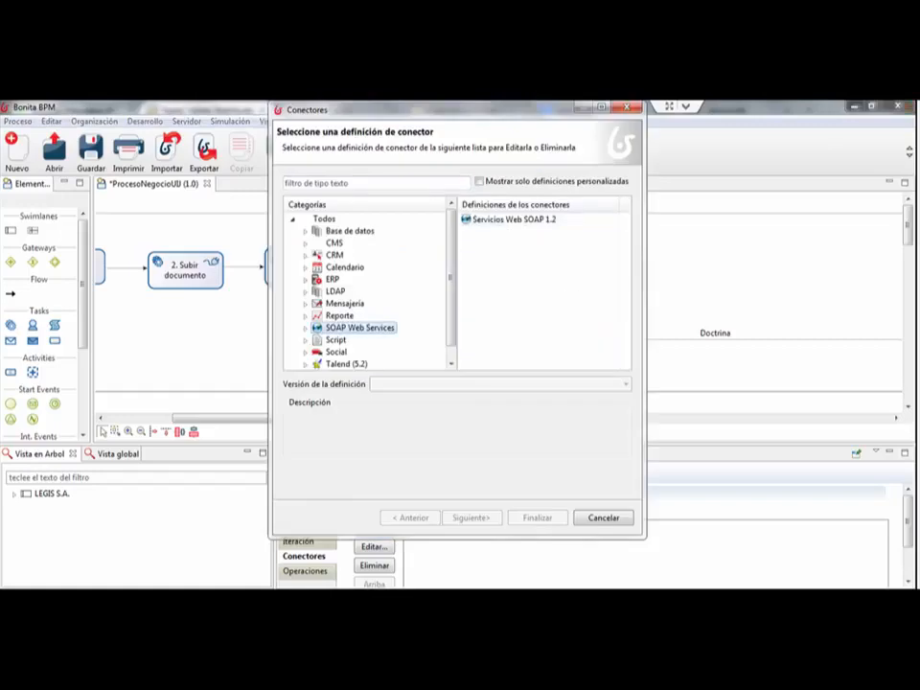
drag(480, 109, 472, 137)
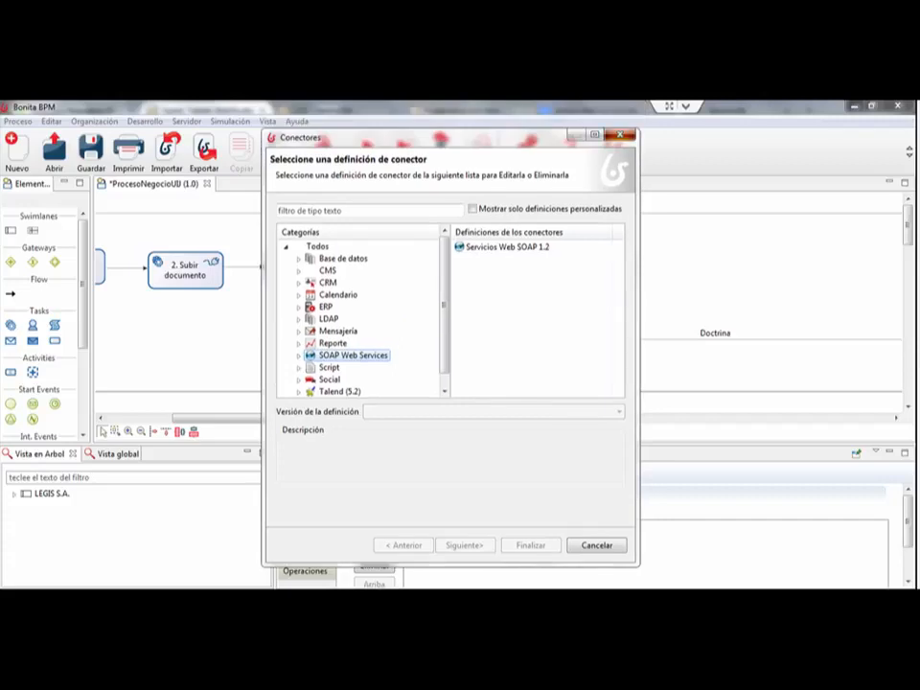
click(620, 135)
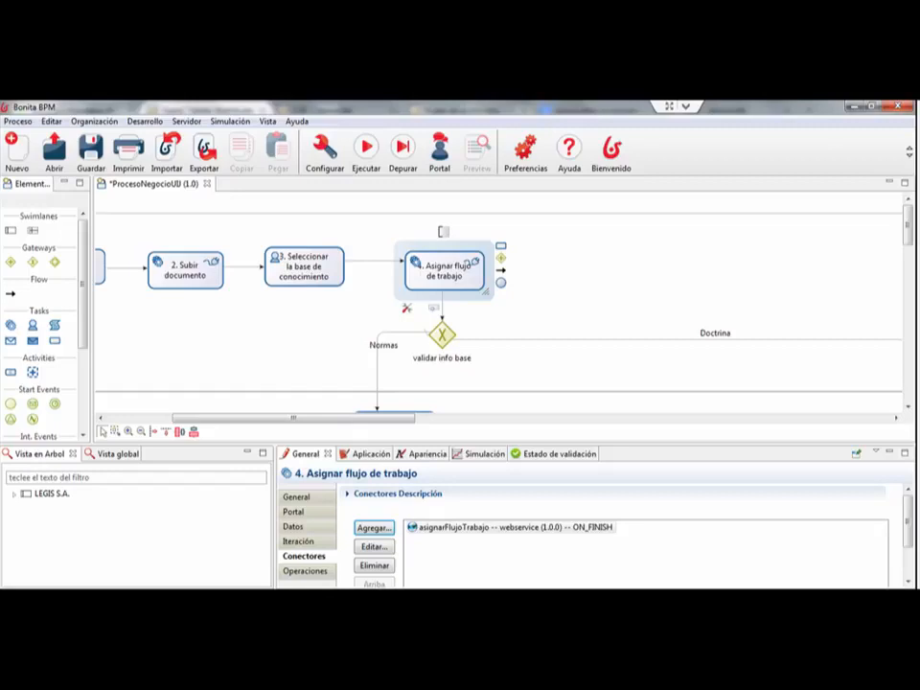
Step: Open the asignarFlujoTrabajo connector of the "4. Asignar flujo de trabajo" task and advance to its connection parameters
mouse_move(293, 418)
mouse_down()
mouse_move(255, 418)
mouse_move(302, 419)
mouse_up()
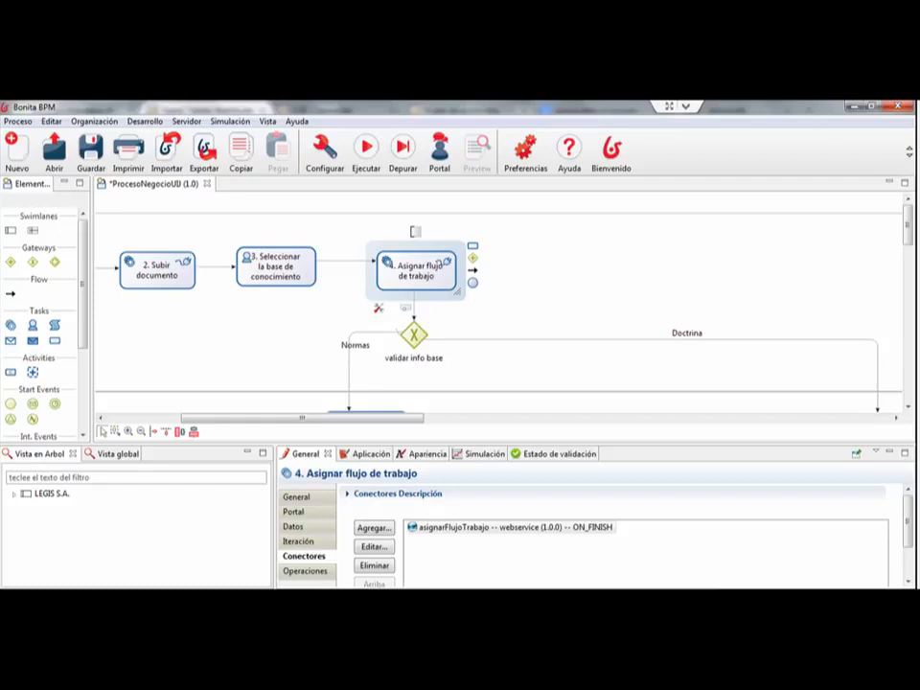
click(551, 288)
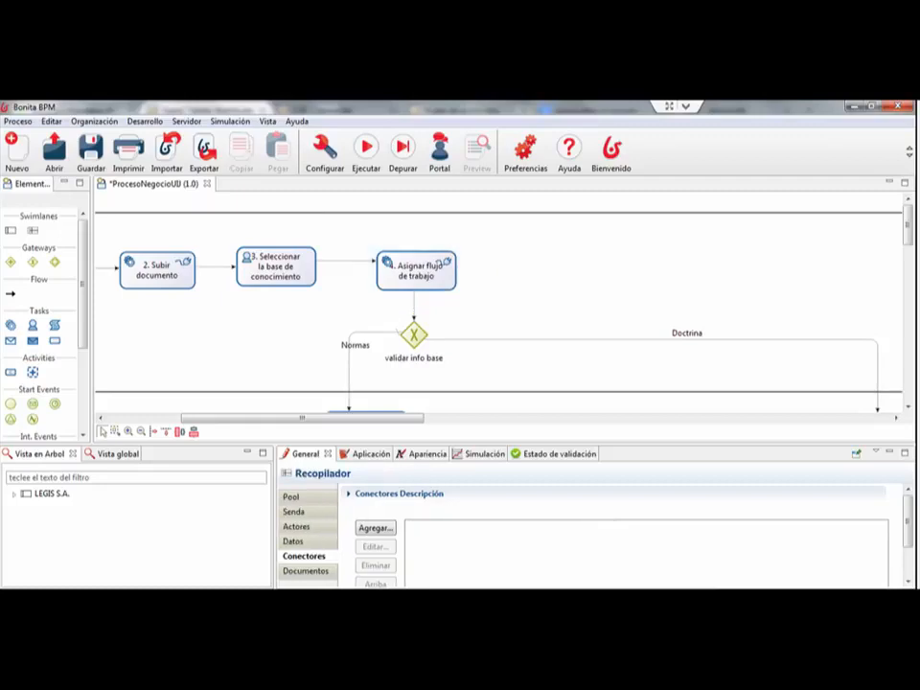
click(416, 272)
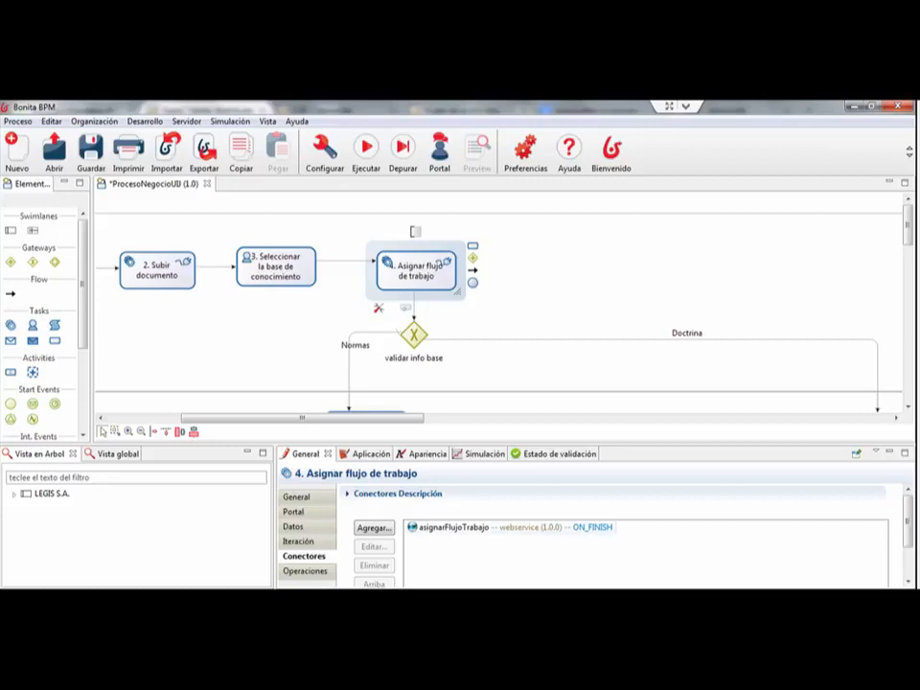
double_click(512, 527)
drag(367, 148, 348, 155)
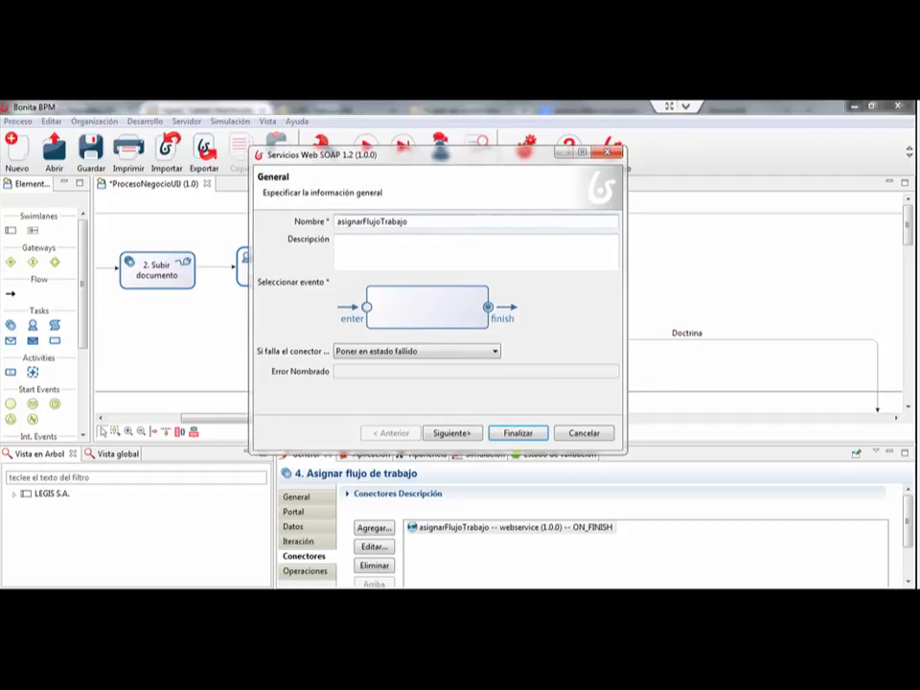
double_click(373, 221)
click(451, 433)
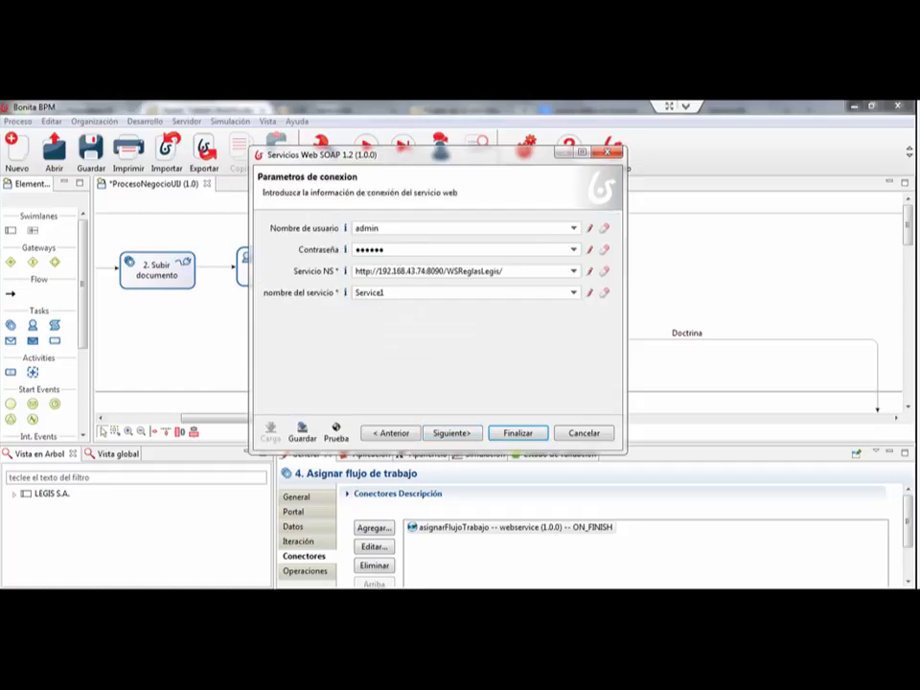
Step: Review the web service connector's user name, password and Servicio NS address fields
click(398, 249)
click(398, 229)
click(398, 249)
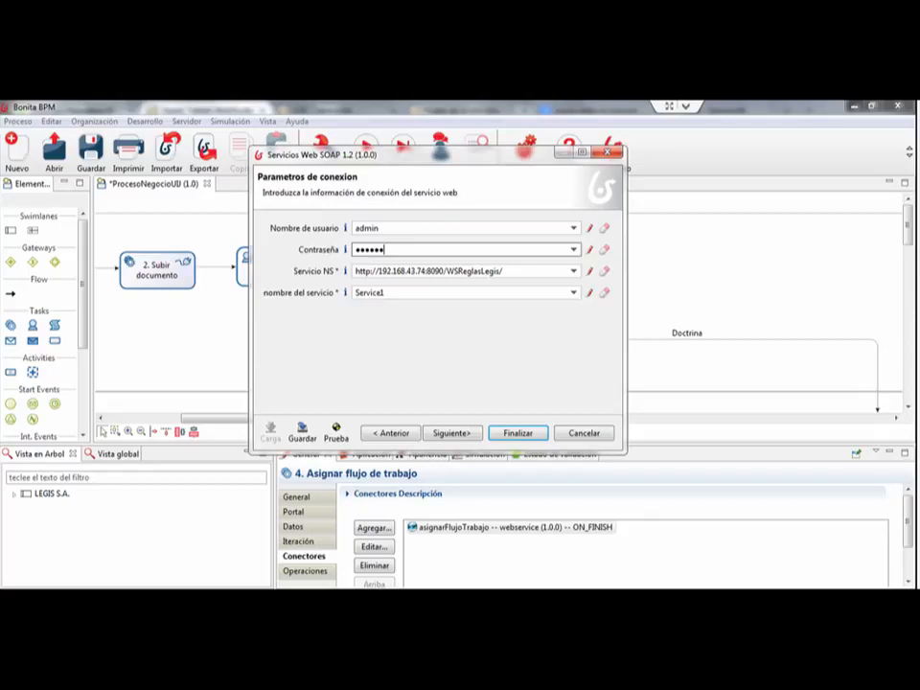
key(Tab)
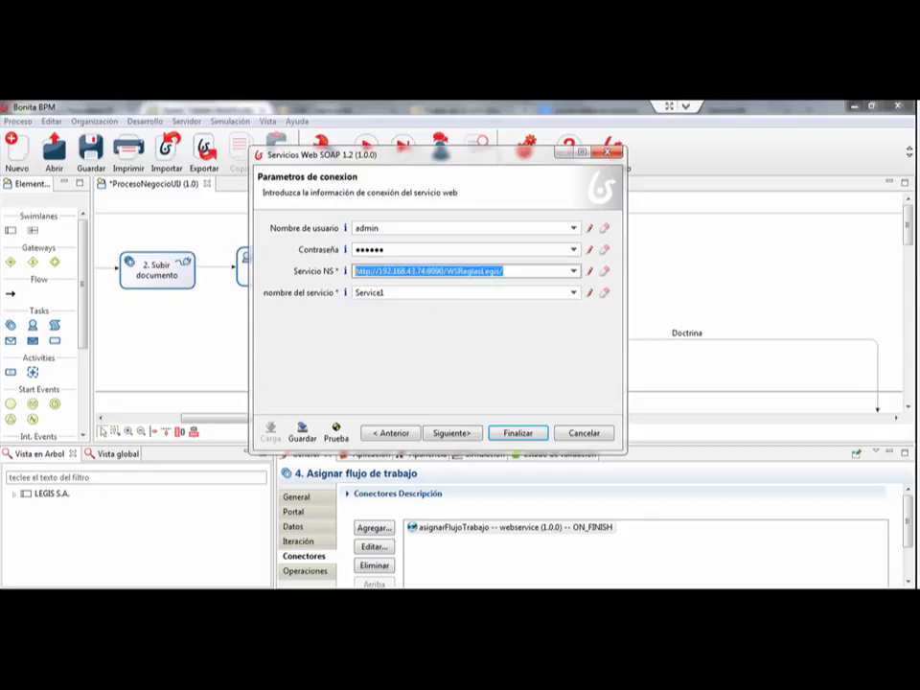
drag(437, 155, 452, 157)
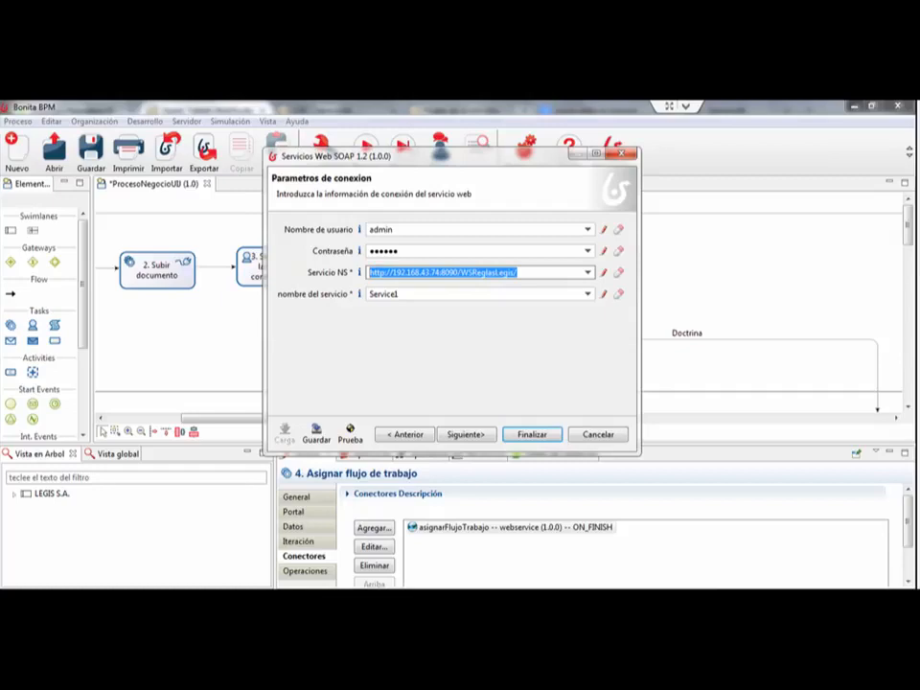
click(523, 273)
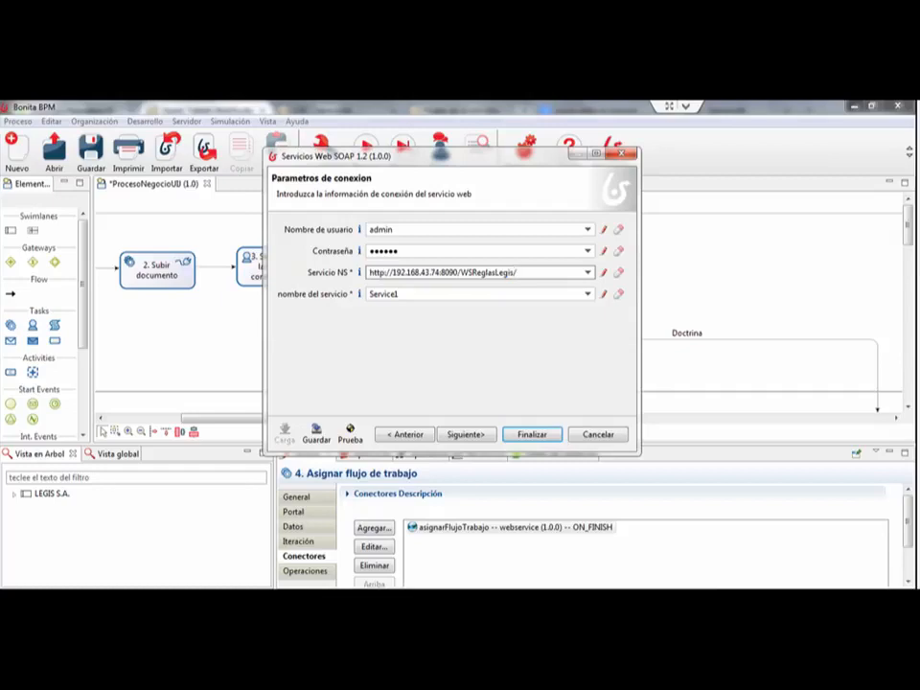
Step: Launch Internet Information Services (IIS) Manager, maximize it and expand the applications under Default Web Site
key(alt+Tab)
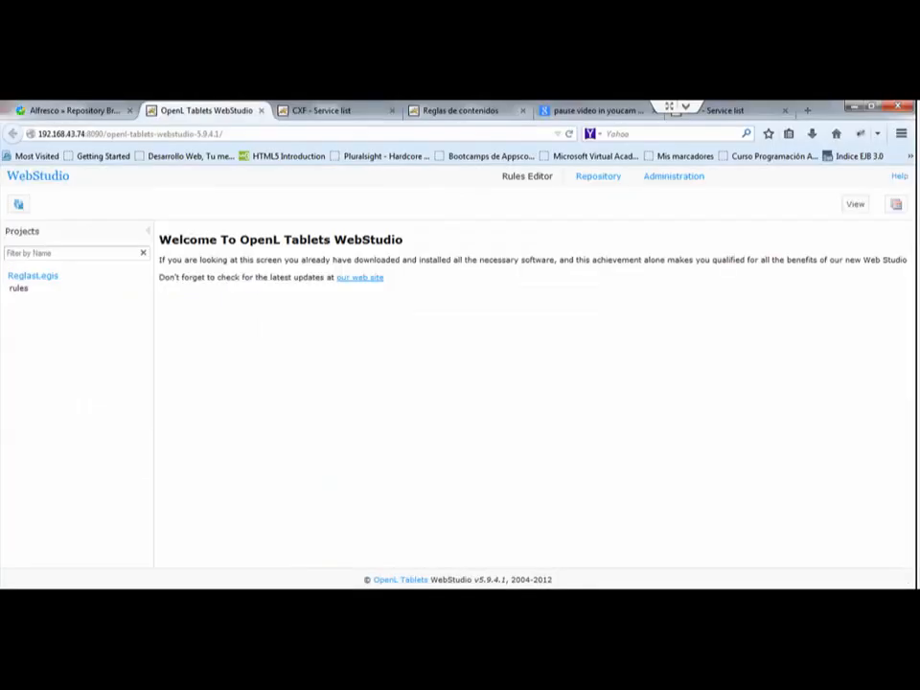
key(super)
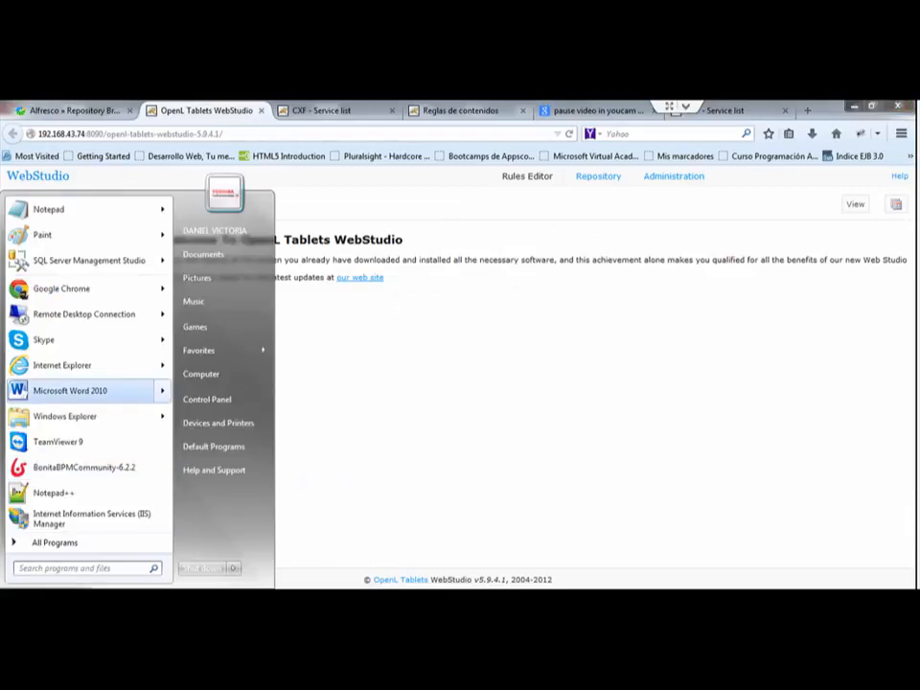
text(iis)
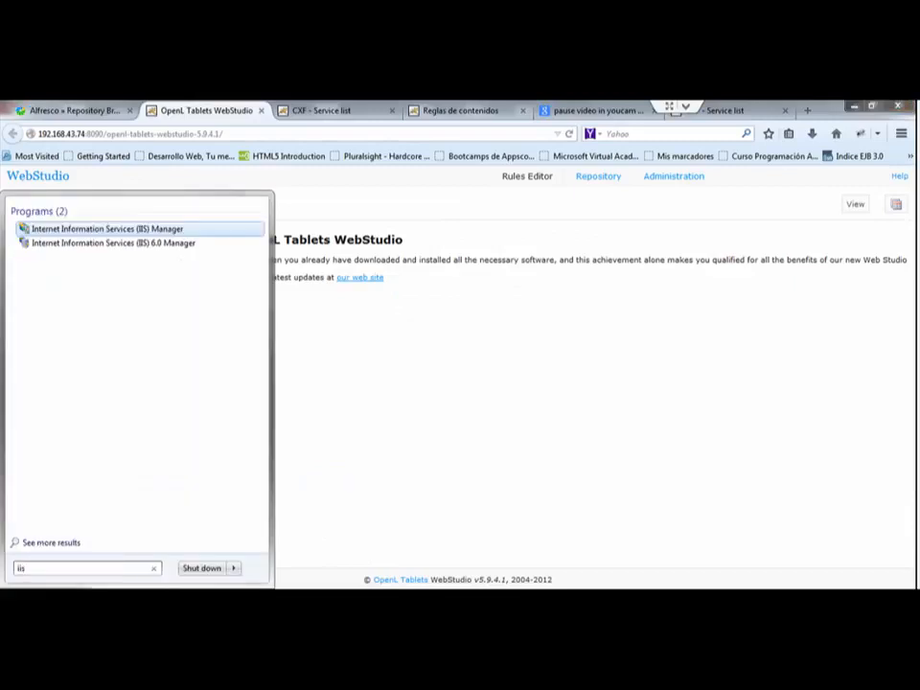
key(Return)
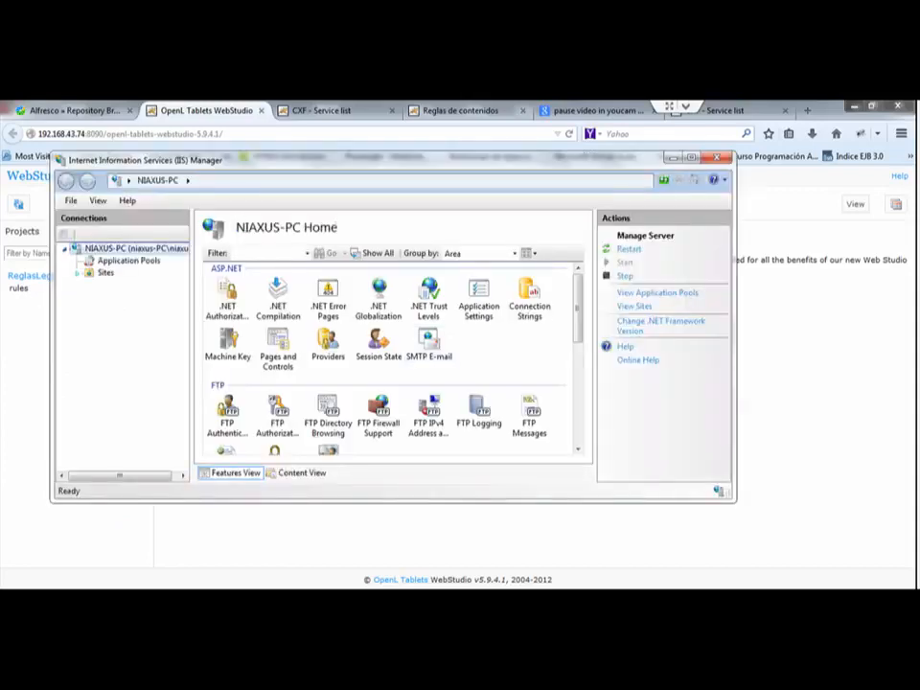
click(691, 158)
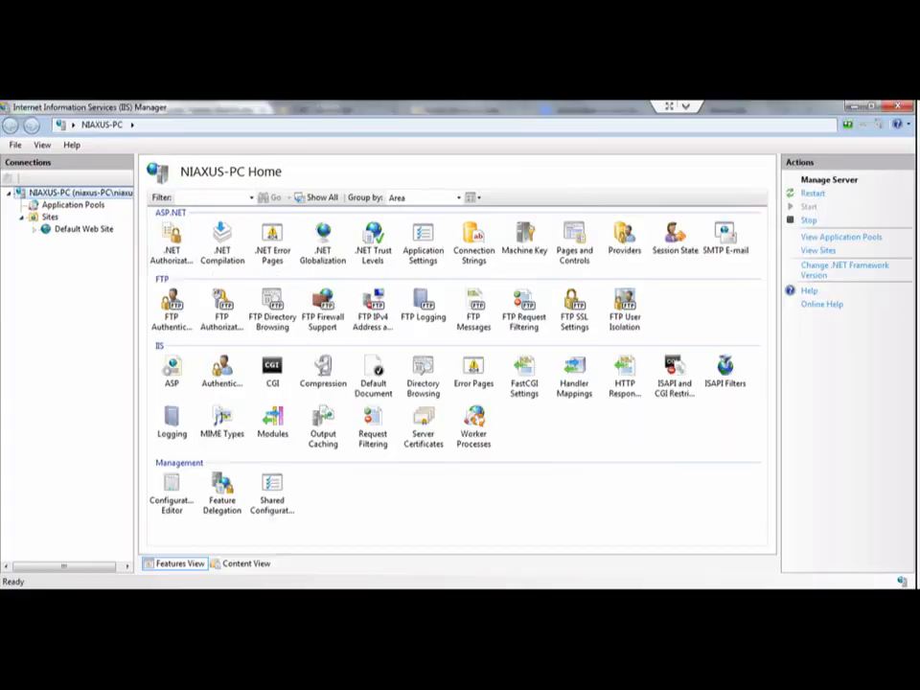
click(34, 229)
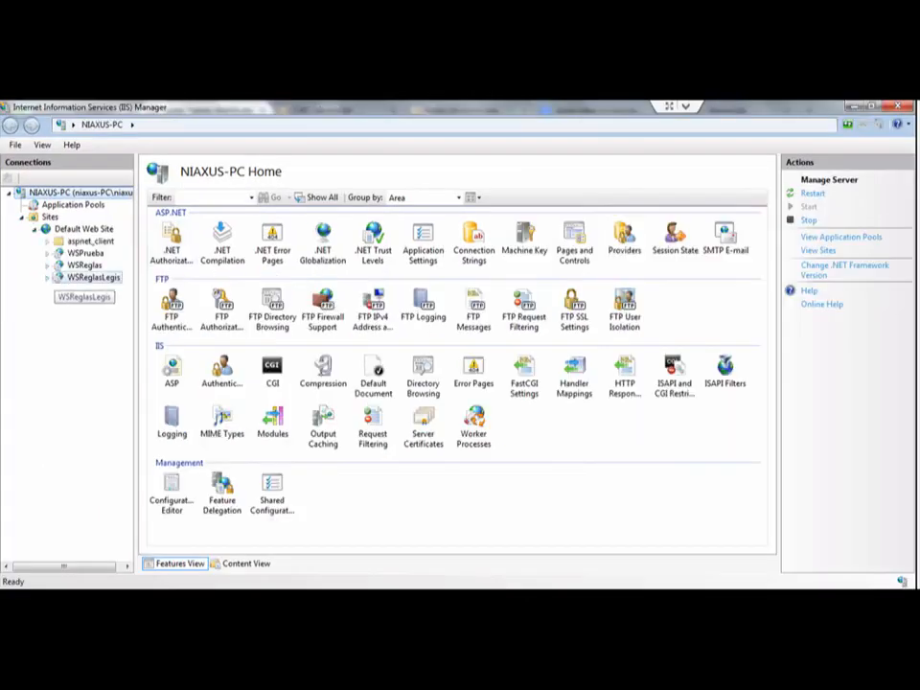
Step: Review the advanced settings of the WSReglasLegis application, including its virtual path, and close them unchanged
right_click(80, 278)
mouse_move(172, 353)
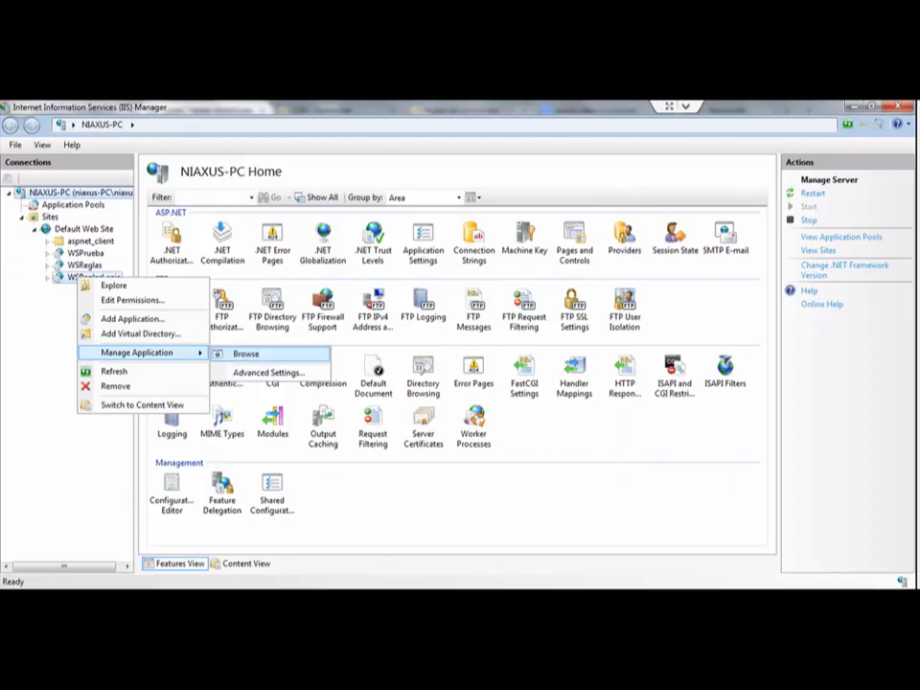
click(269, 372)
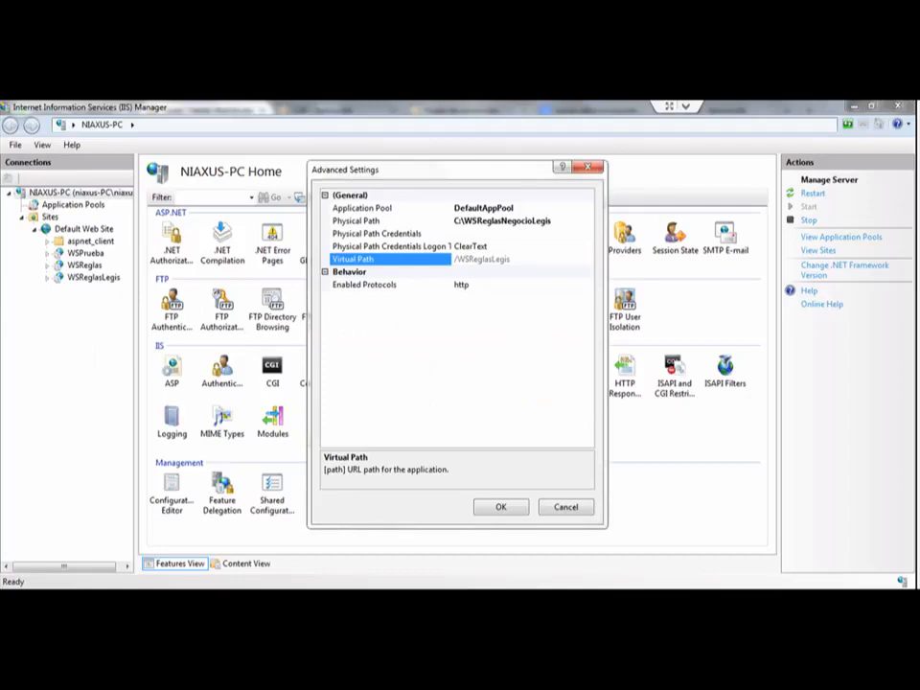
key(Escape)
Step: Browse the WSReglasLegis application and load localhost:8099/WSReglasLegis/ServicioReglas.asmx?wsdl in the browser
right_click(96, 277)
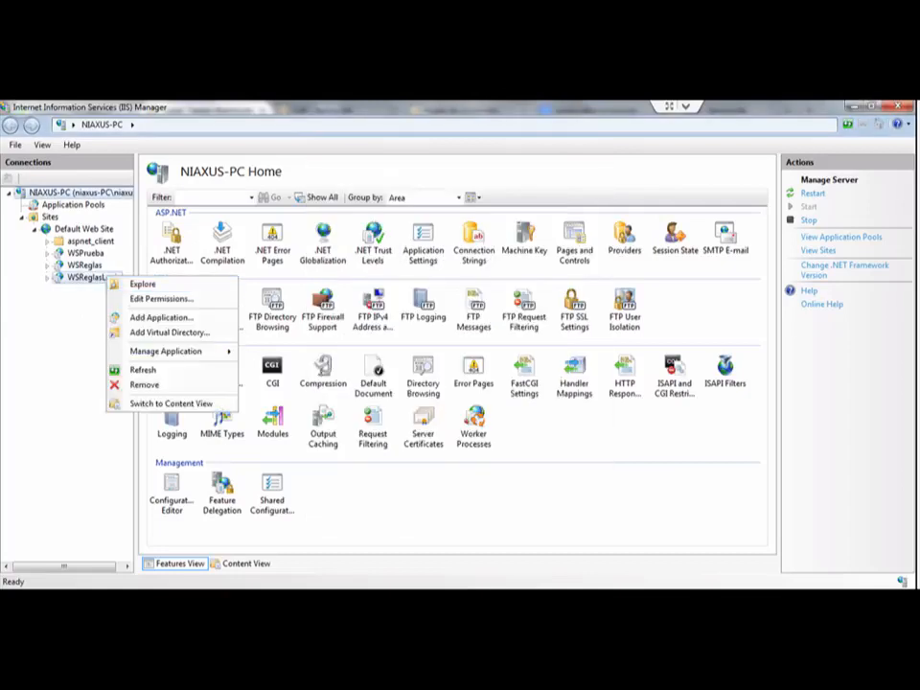
mouse_move(168, 352)
click(275, 352)
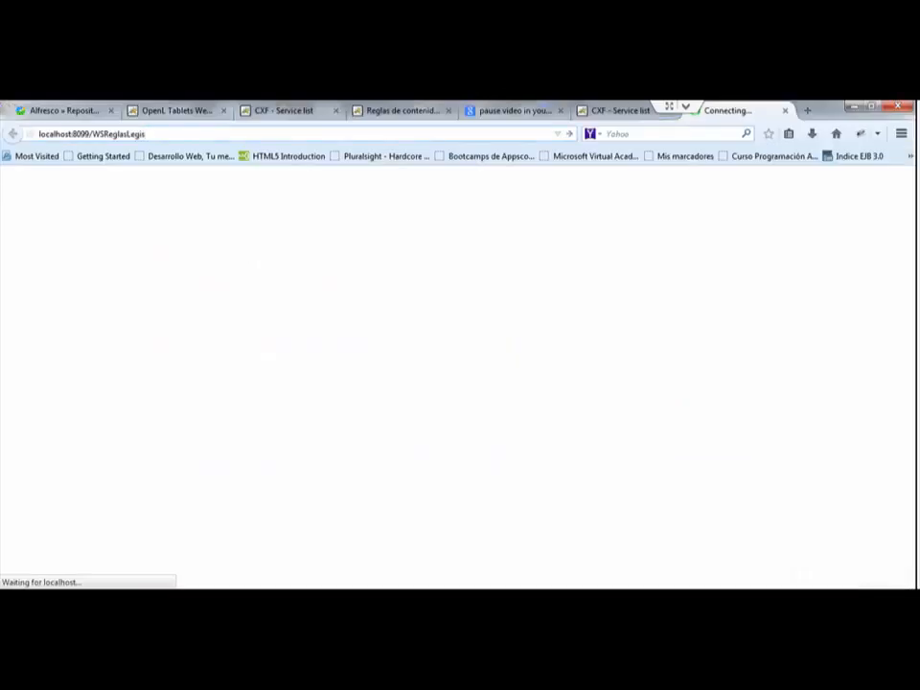
text(/)
key(Down)
key(Down)
key(Down)
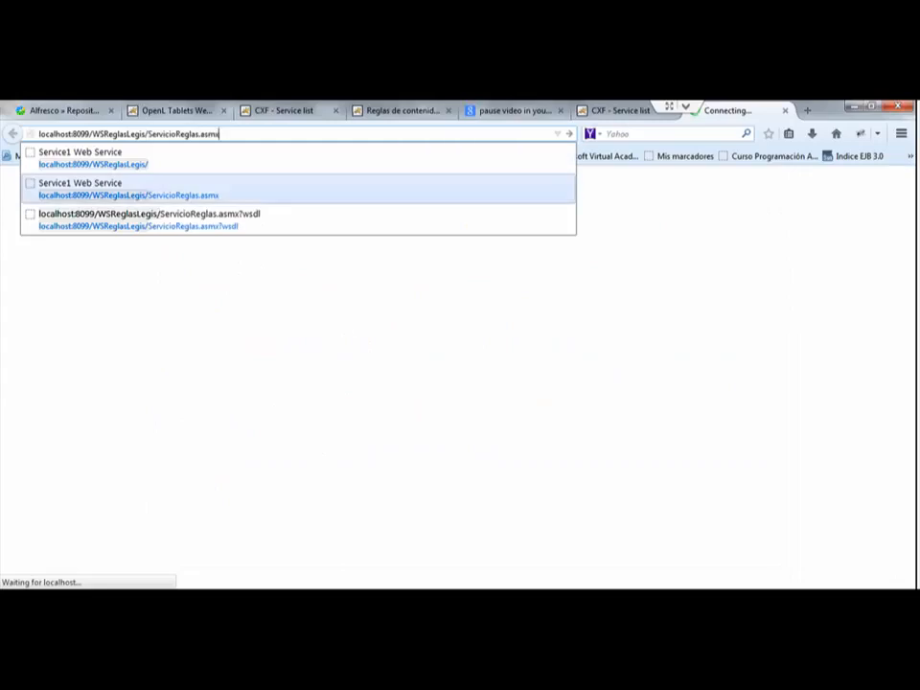
key(Return)
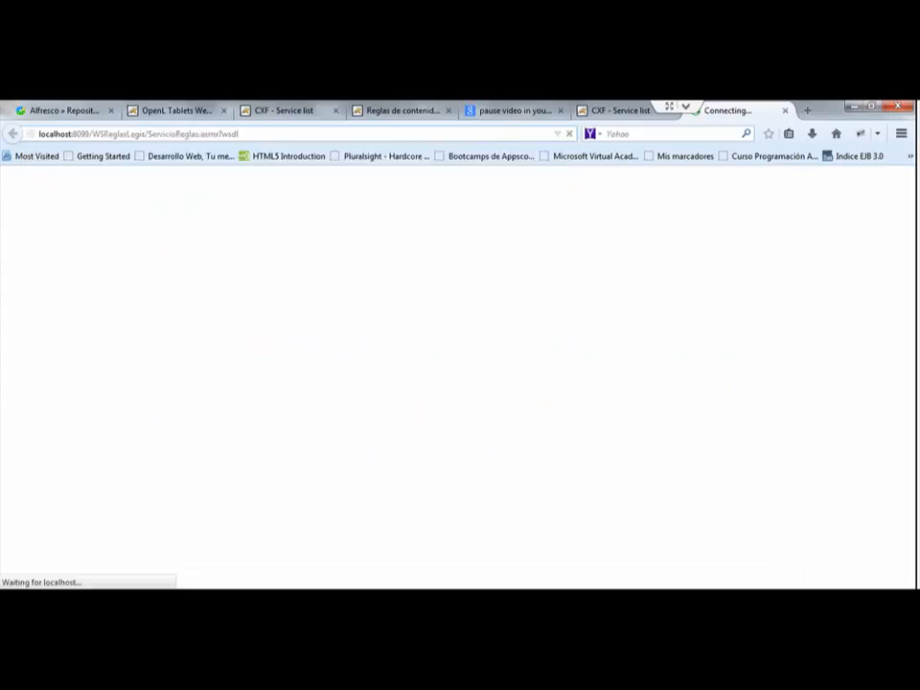
Step: Copy the WSDL address of ServicioReglas.asmx and open a Chrome window
key(ctrl+l)
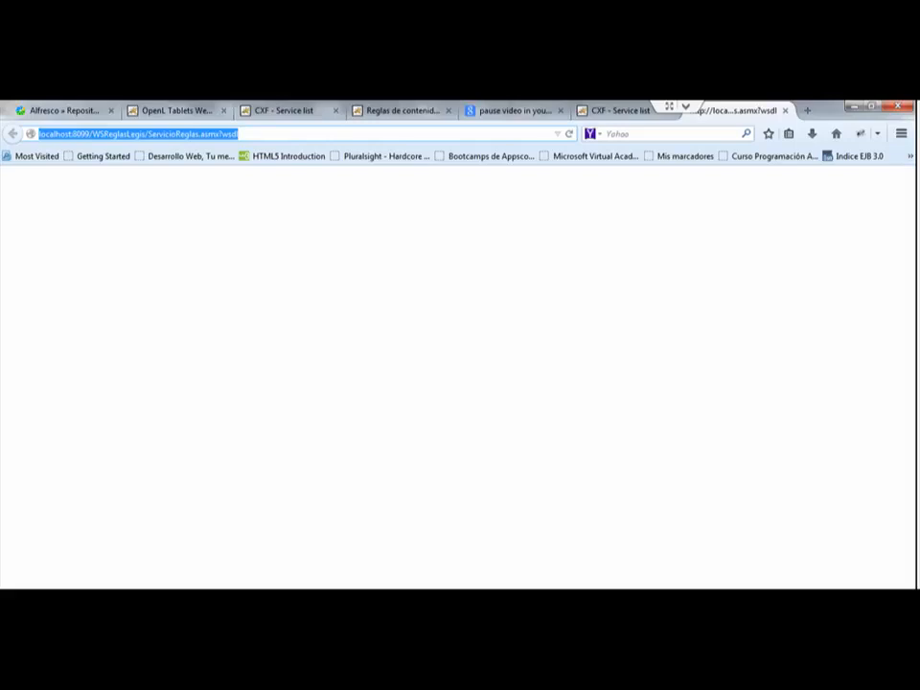
key(alt+Tab)
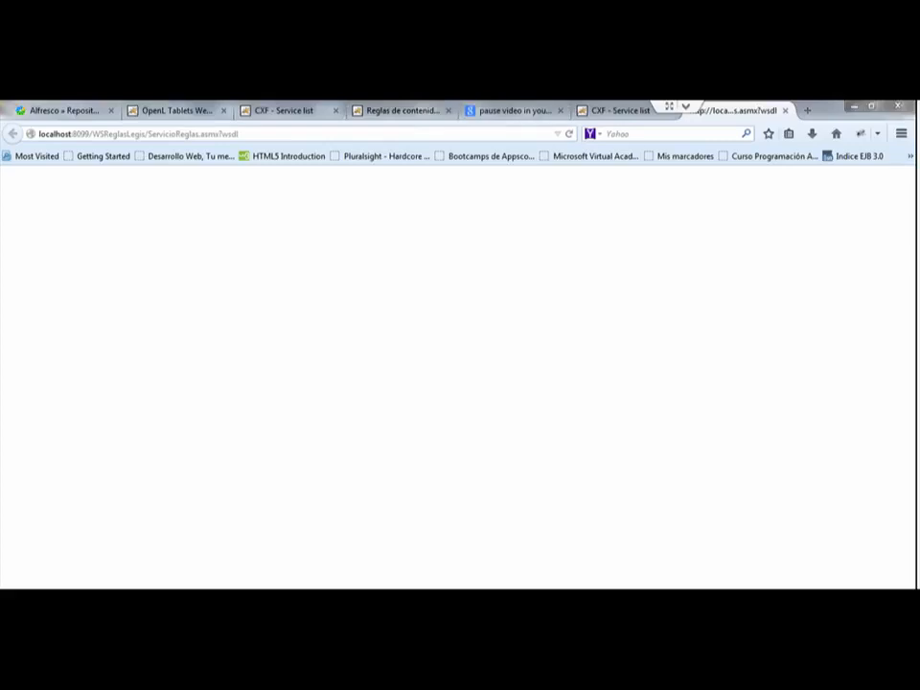
key(alt+Tab)
key(ctrl+c)
click(239, 134)
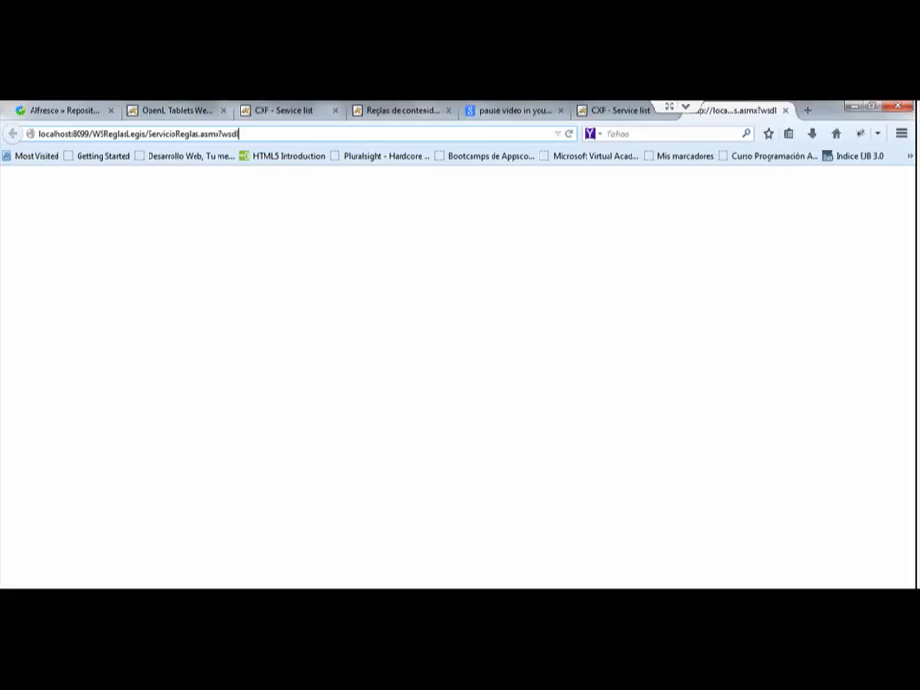
key(ctrl+n)
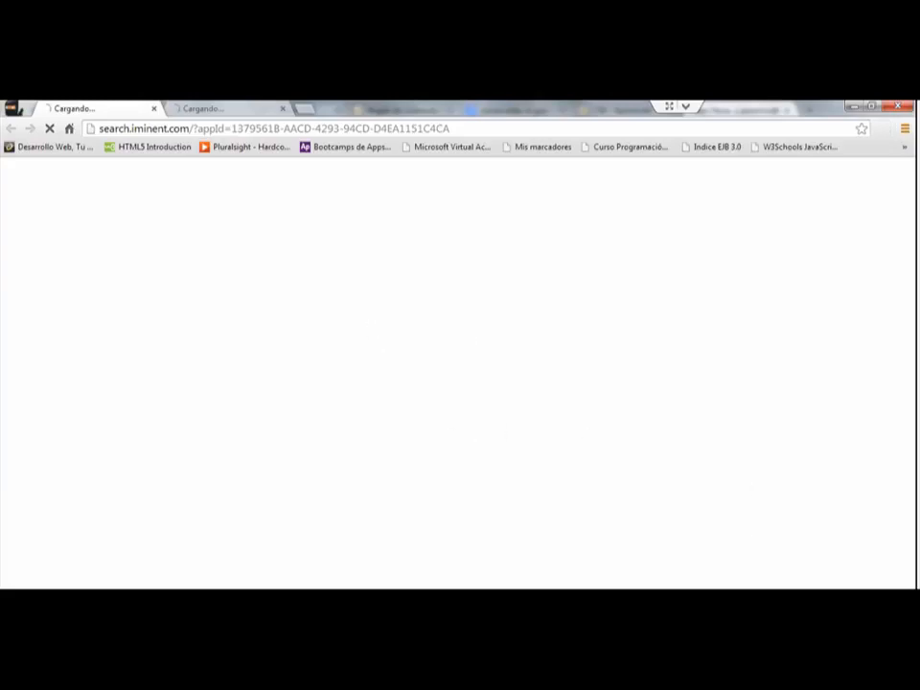
Step: Load localhost:8099/WSReglasLegis/ServicioReglas.asmx?wsdl in Chrome, close the extra tab and examine the service definition through to its end
drag(453, 128, 124, 129)
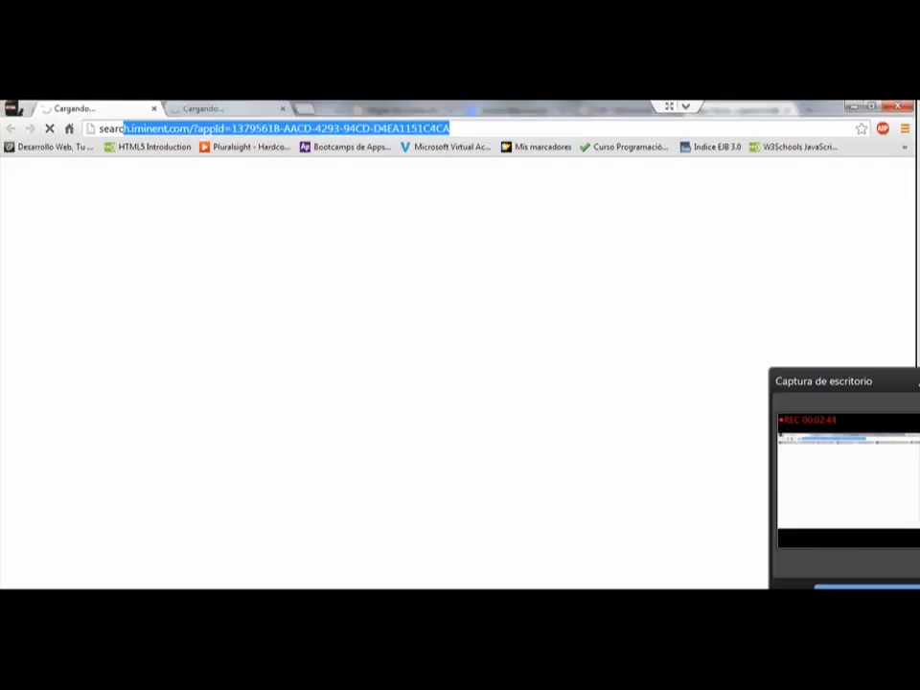
key(BackSpace)
key(BackSpace)
key(BackSpace)
key(BackSpace)
key(BackSpace)
key(BackSpace)
key(ctrl+v)
key(Return)
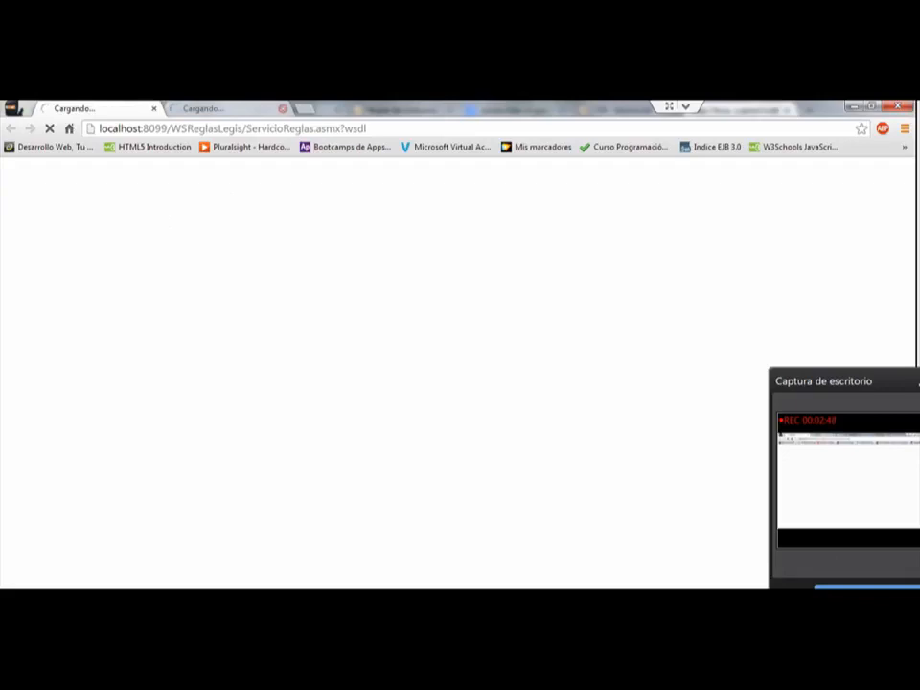
click(283, 108)
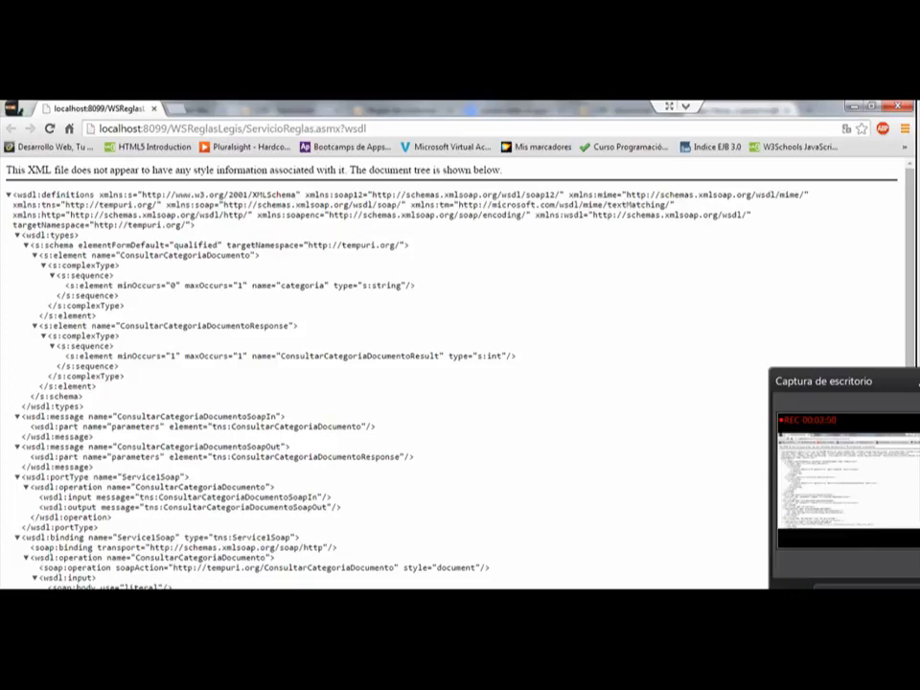
scroll(383, 374, down, 3)
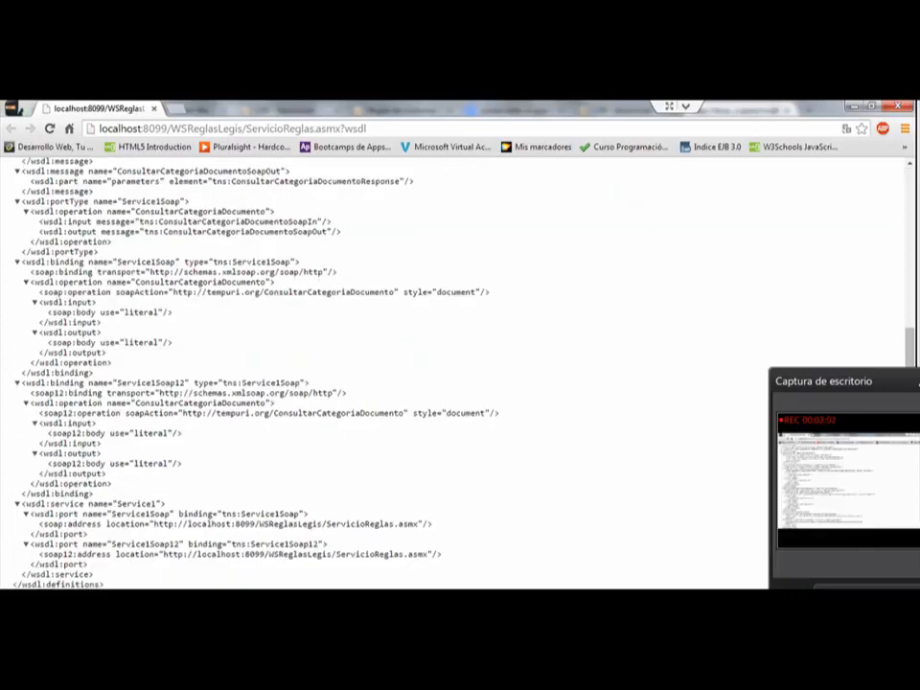
Step: Compare the connector's Servicio NS address with the ServicioReglas.asmx service definition in Chrome, then return to the connection parameters
scroll(451, 374, up, 3)
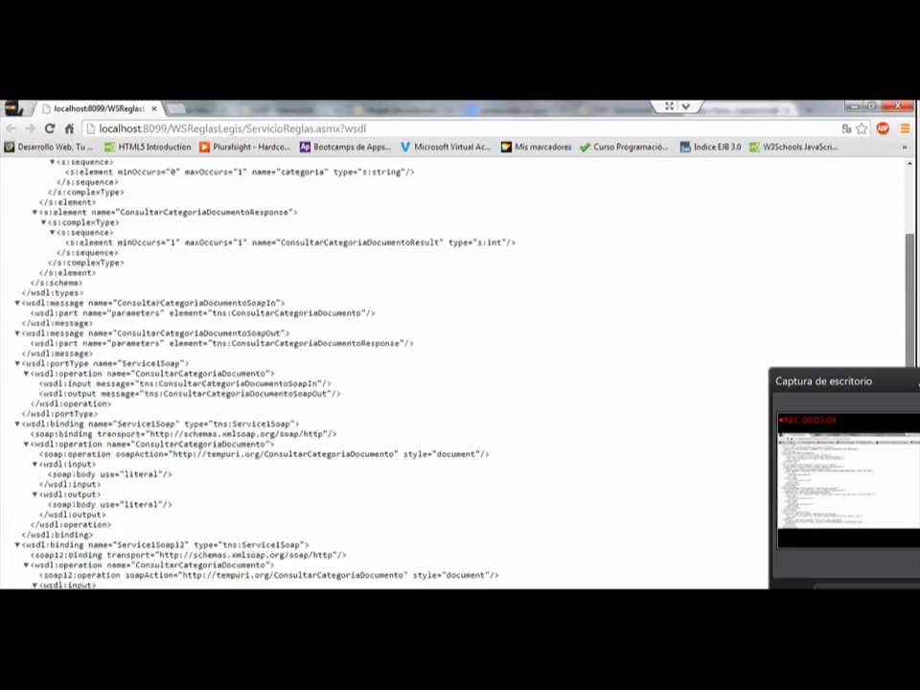
scroll(450, 374, down, 2)
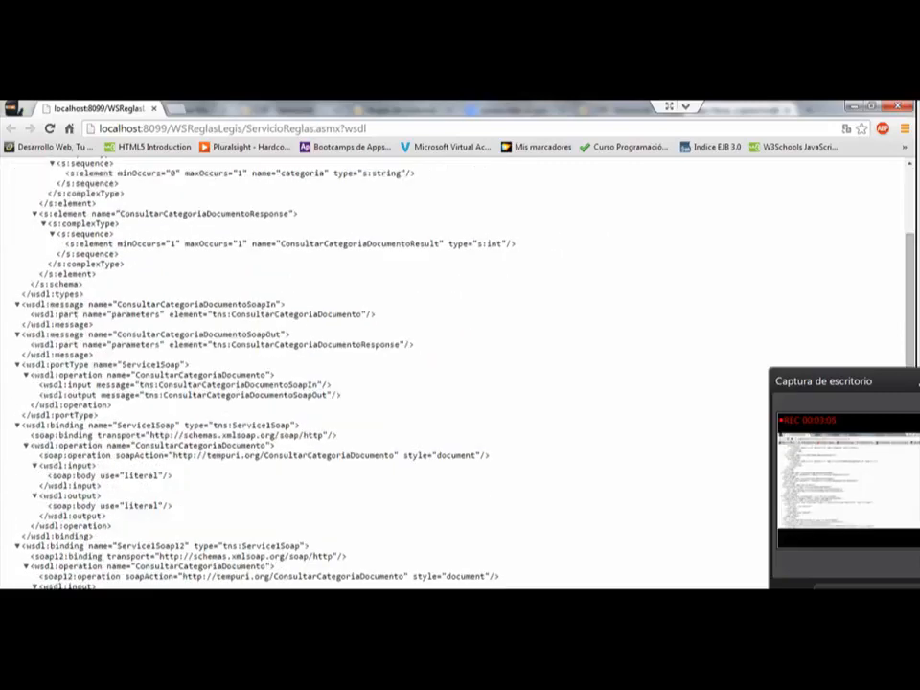
key(alt+Tab)
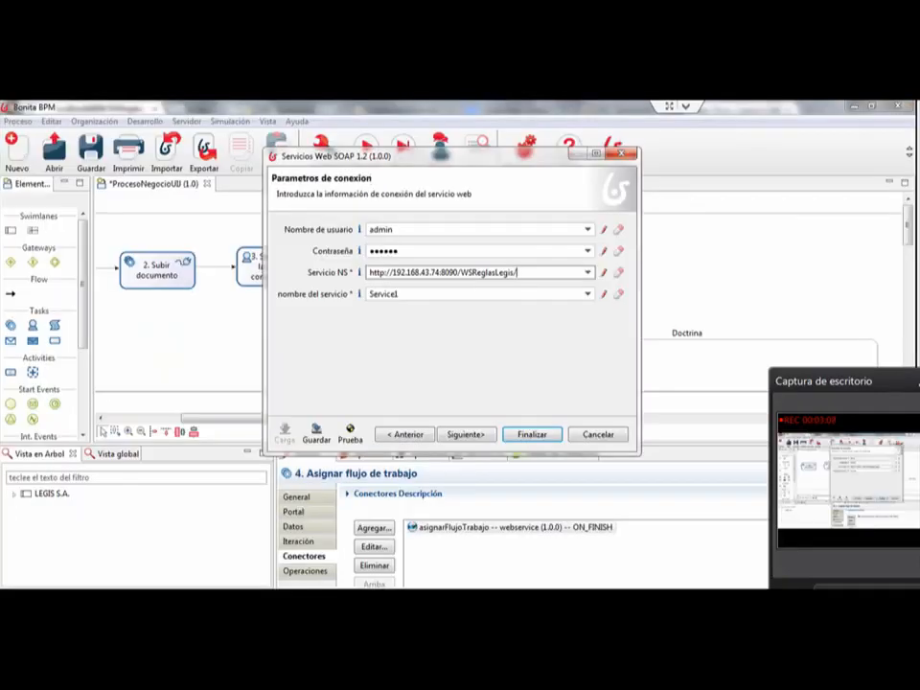
drag(519, 272, 369, 272)
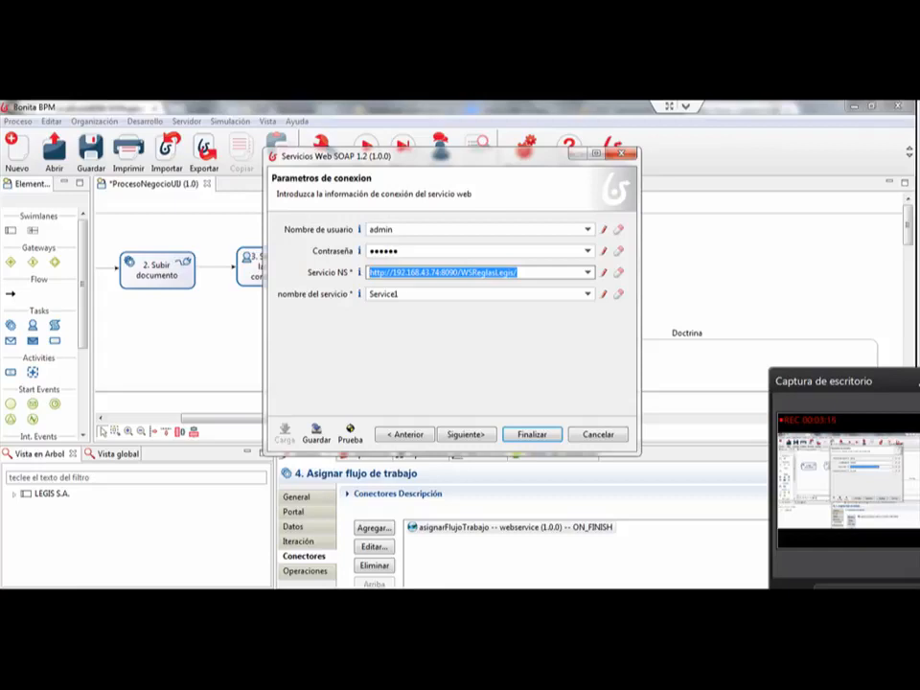
key(alt+Tab)
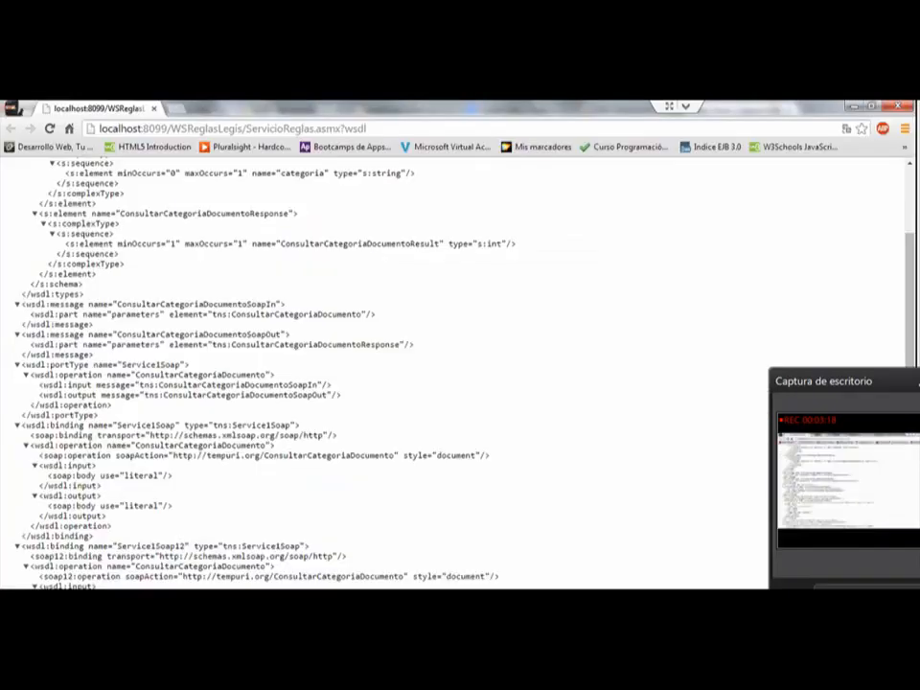
scroll(383, 373, down, 3)
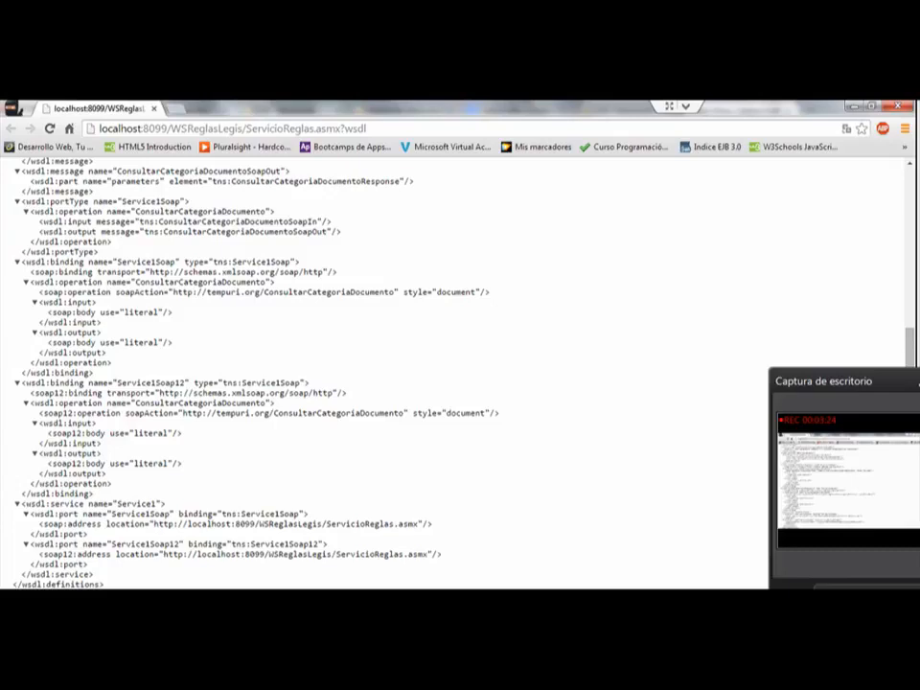
key(alt+Tab)
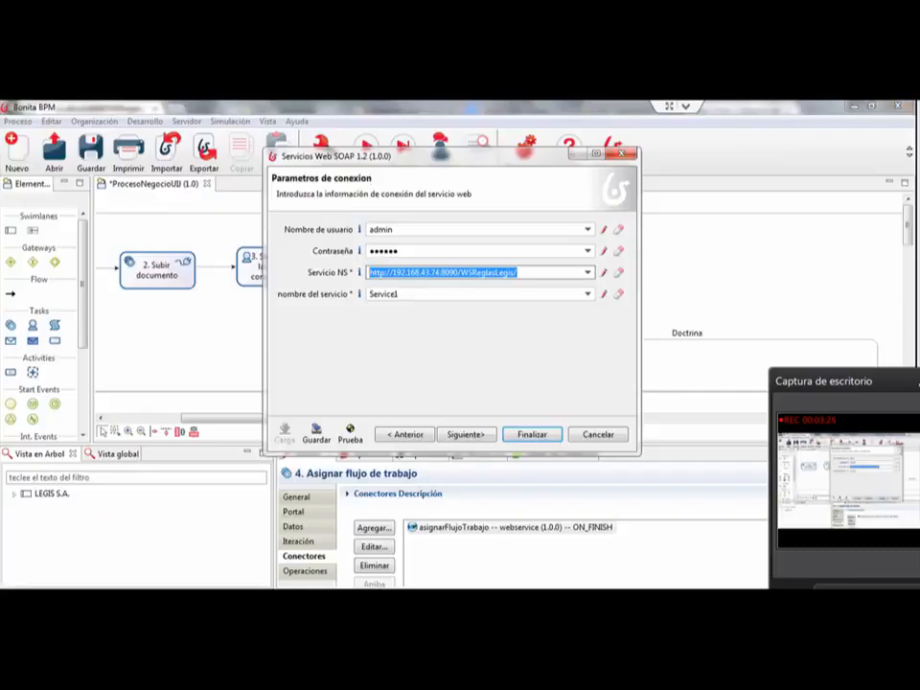
Step: Check the connector's service name against the wsdl:service element in the Chrome service definition
click(399, 294)
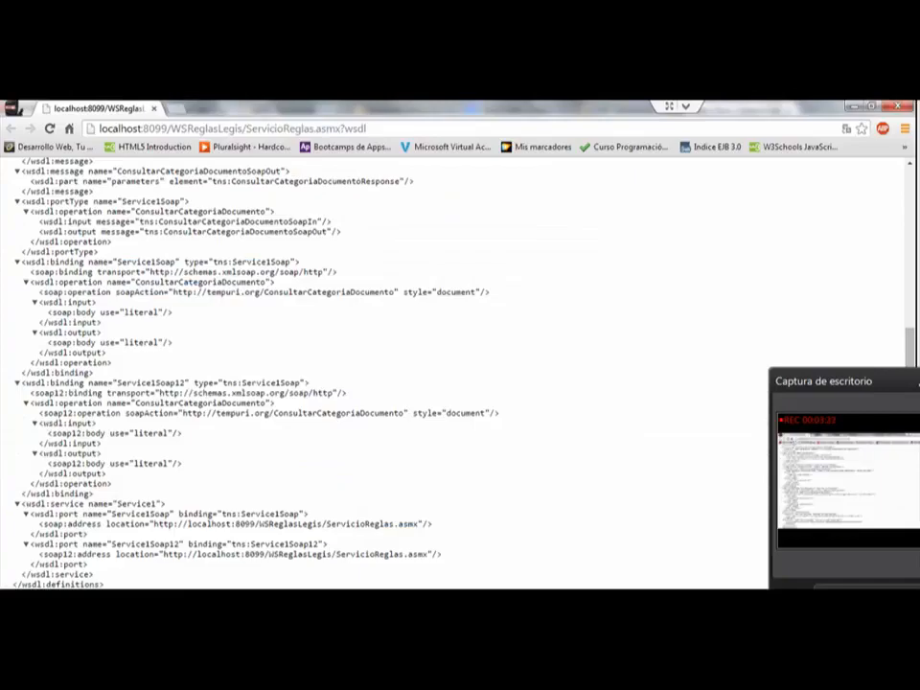
drag(165, 503, 21, 504)
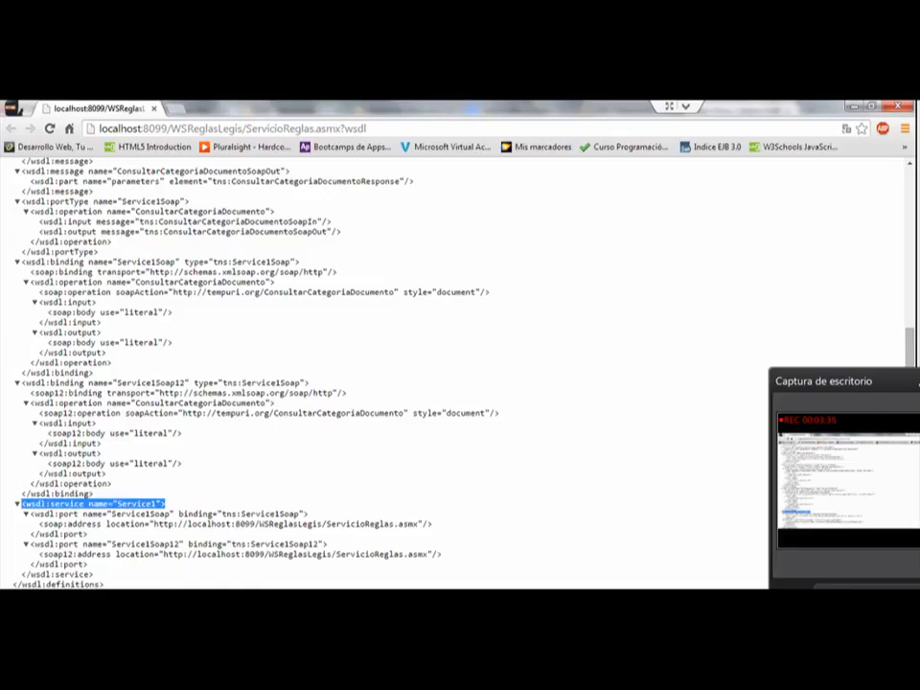
key(alt+Tab)
Step: Advance to the connector's request parameters and compare the port name with the wsdl:port names in the service definition
click(465, 433)
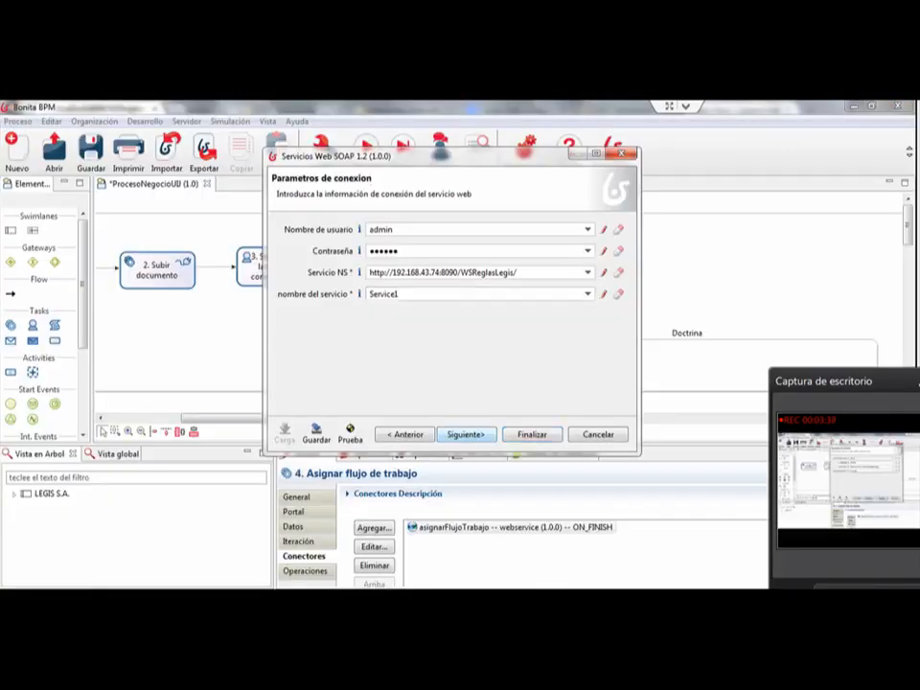
drag(444, 252, 382, 251)
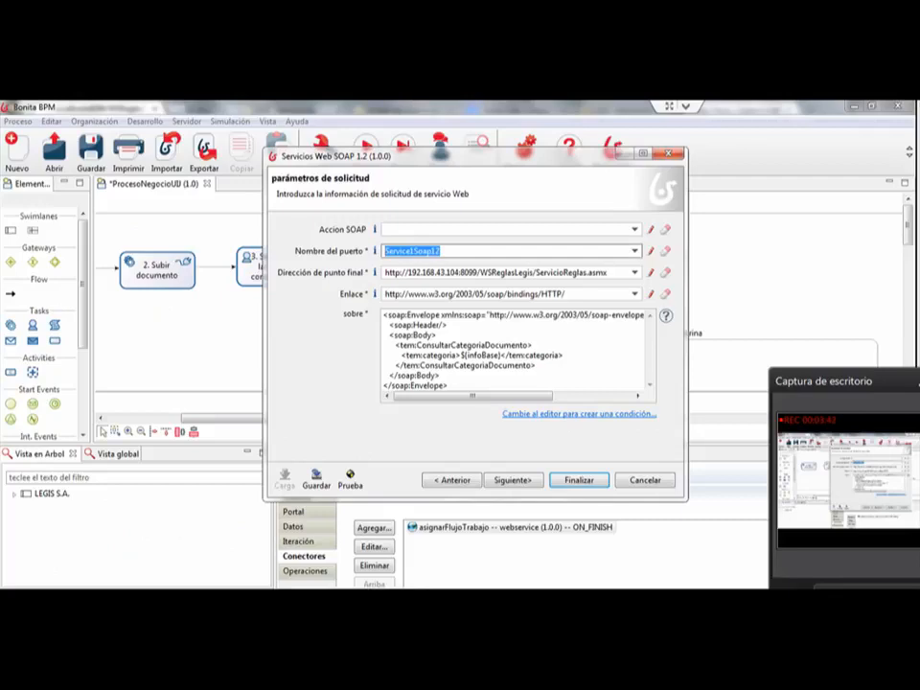
key(alt+Tab)
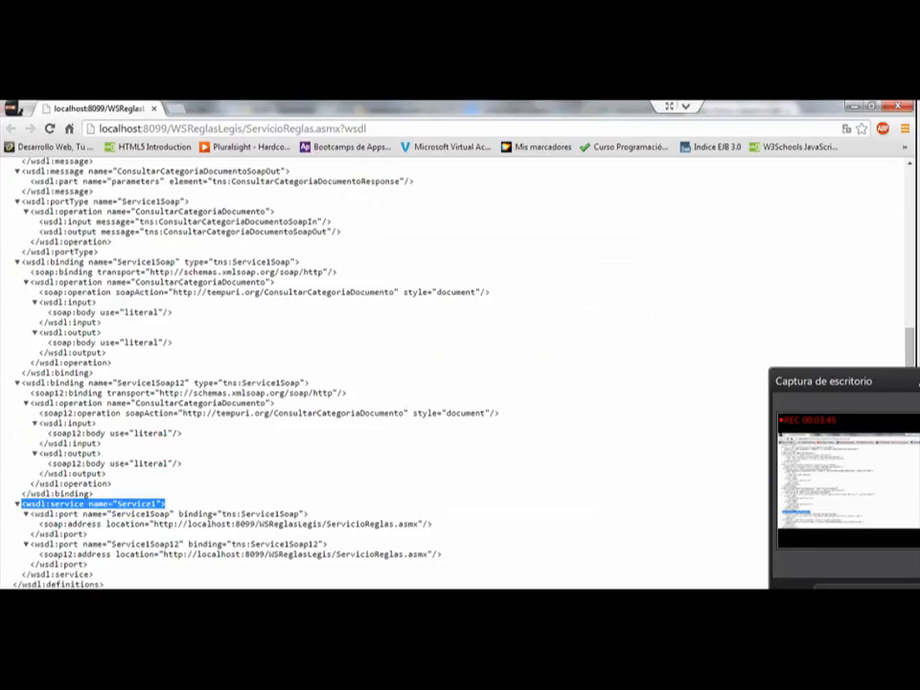
drag(174, 515, 102, 515)
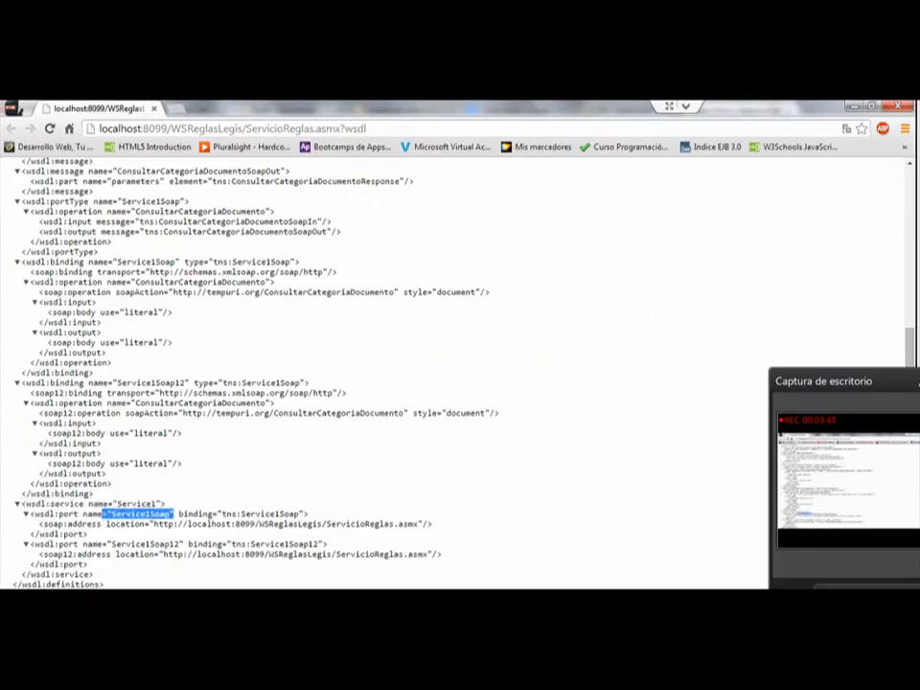
key(alt+Tab)
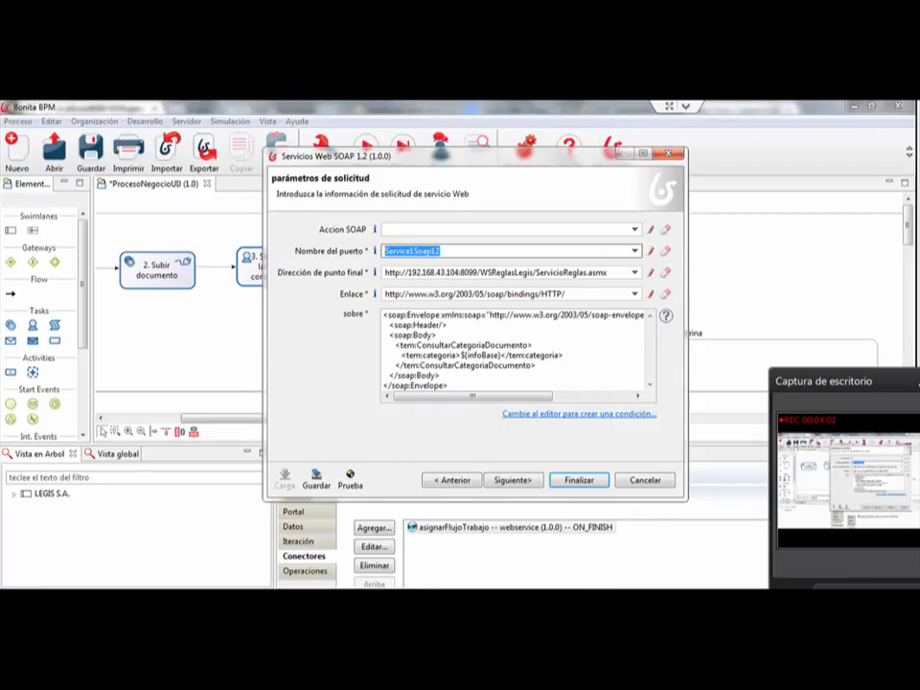
Step: Examine the soap:address location in the Chrome service definition and return to the connector's request parameters
key(alt+Tab)
click(172, 544)
drag(432, 524, 40, 524)
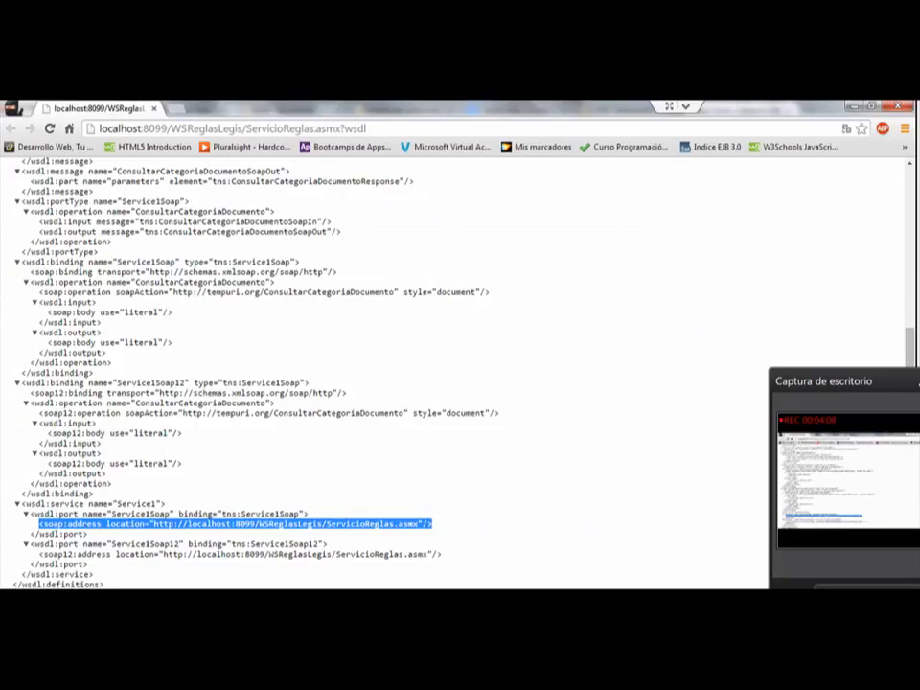
key(alt+Tab)
drag(479, 149, 473, 140)
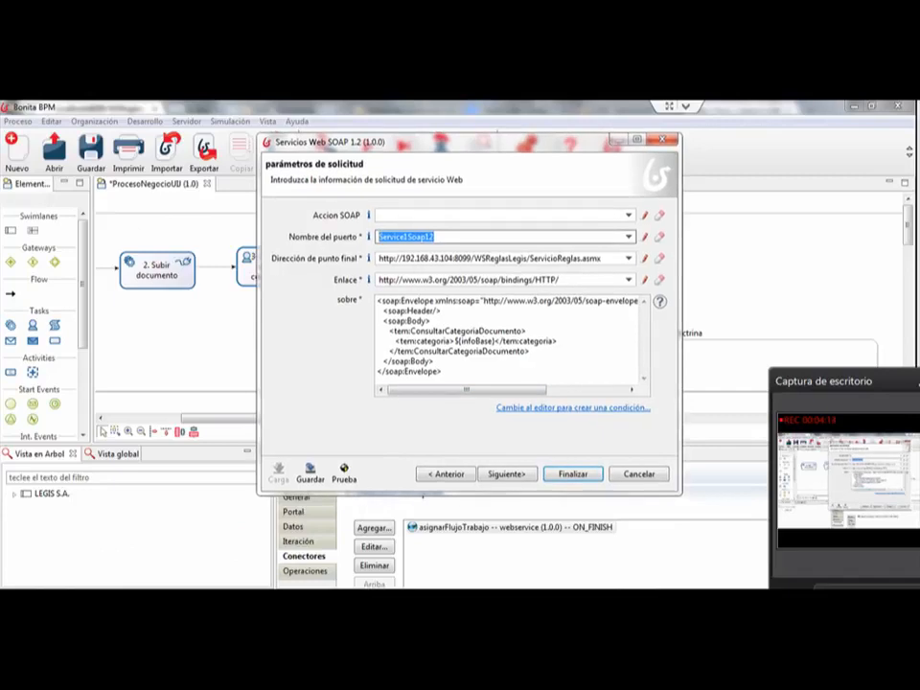
Step: Review the Enlace binding address and the SOAP envelope among the connector's request parameters
drag(563, 280, 377, 280)
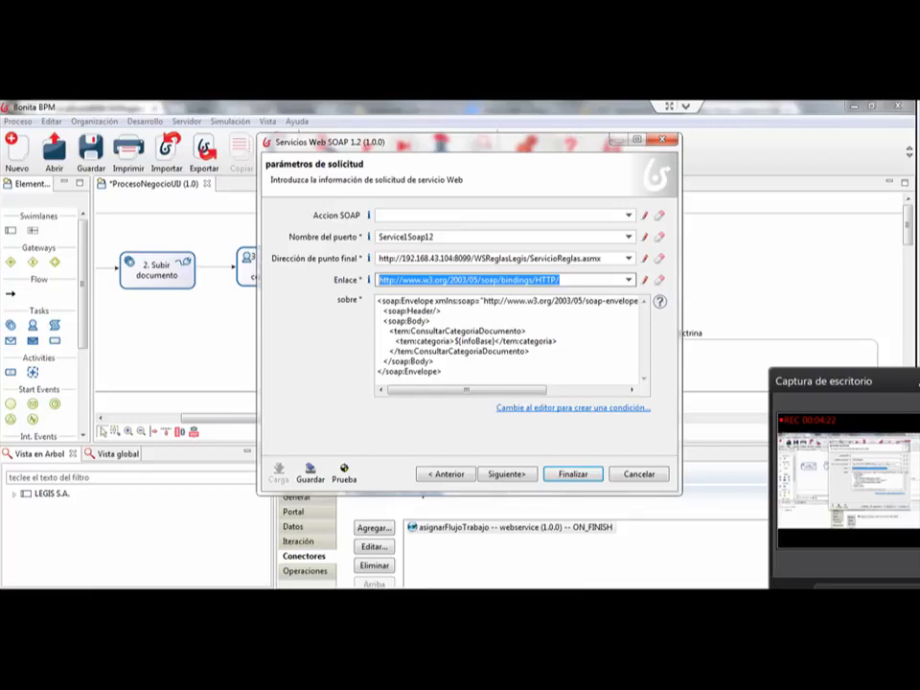
click(477, 342)
drag(563, 280, 378, 280)
drag(445, 372, 377, 302)
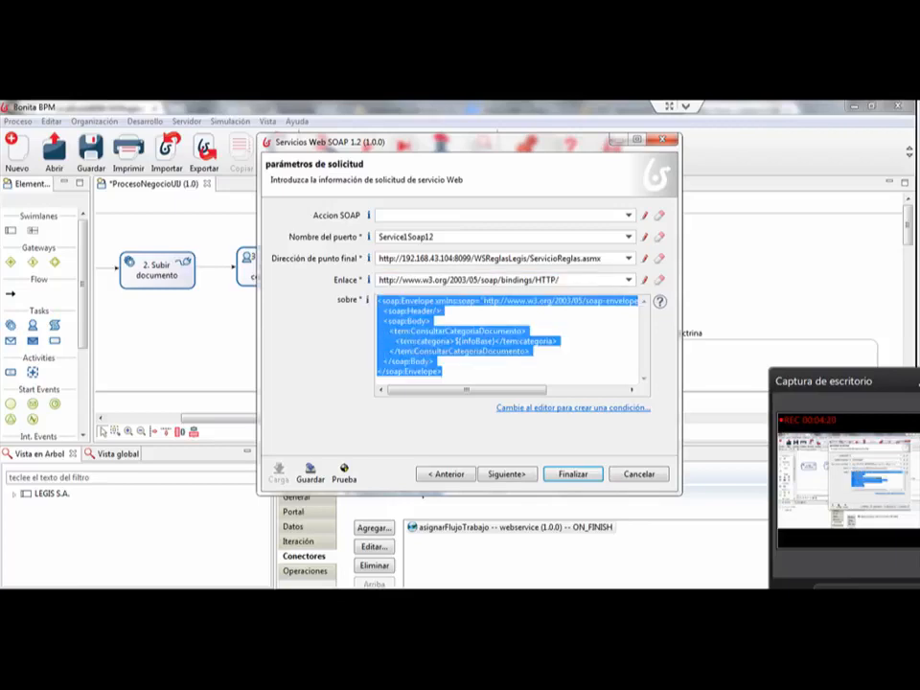
click(388, 311)
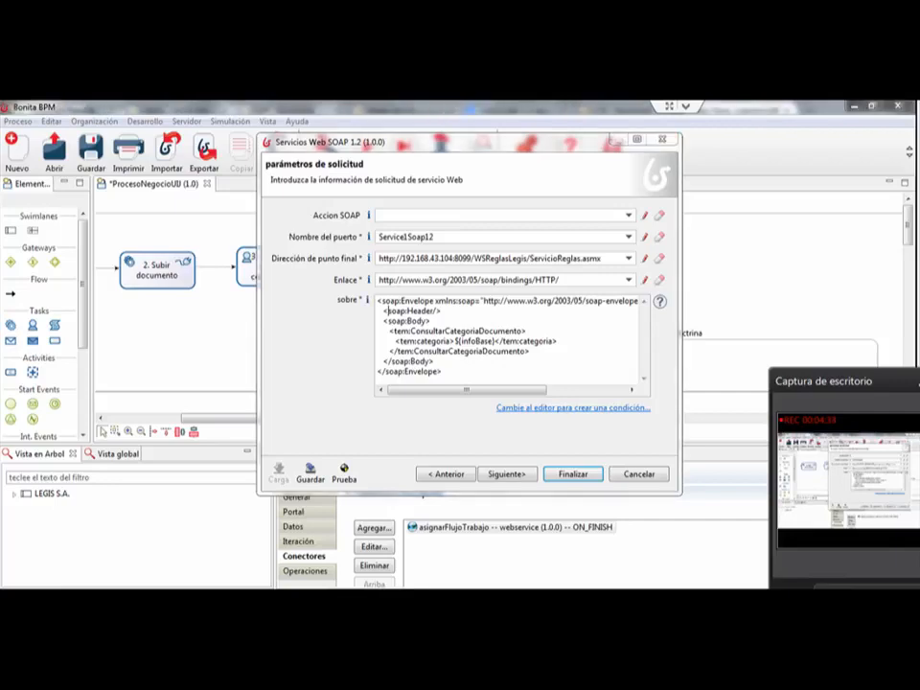
Step: Launch SoapUI 5.0.0 from the desktop and switch back to the SOAP connector dialog in Bonita BPM
key(super+d)
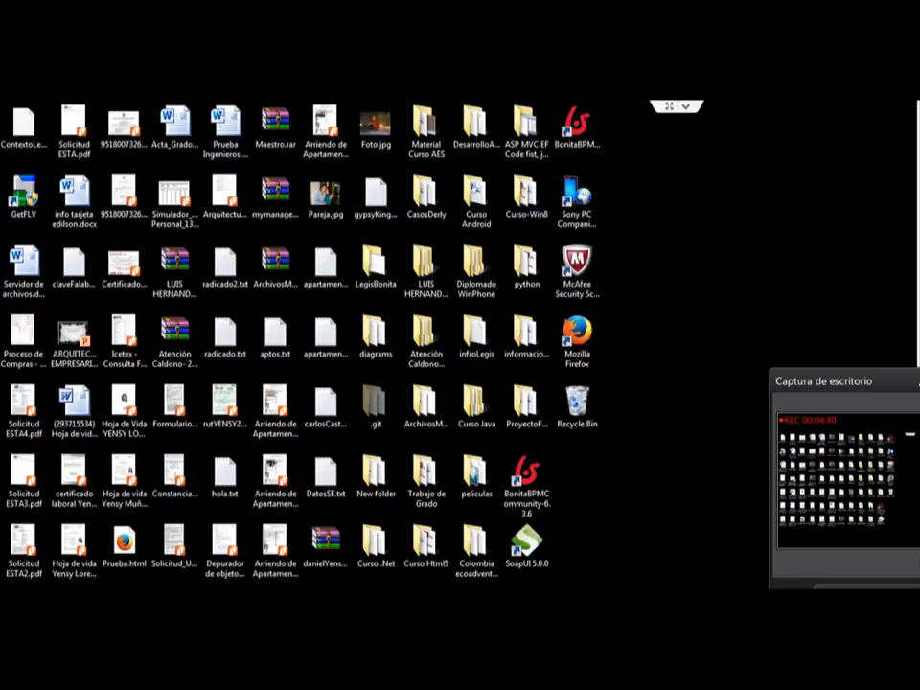
click(21, 605)
double_click(527, 545)
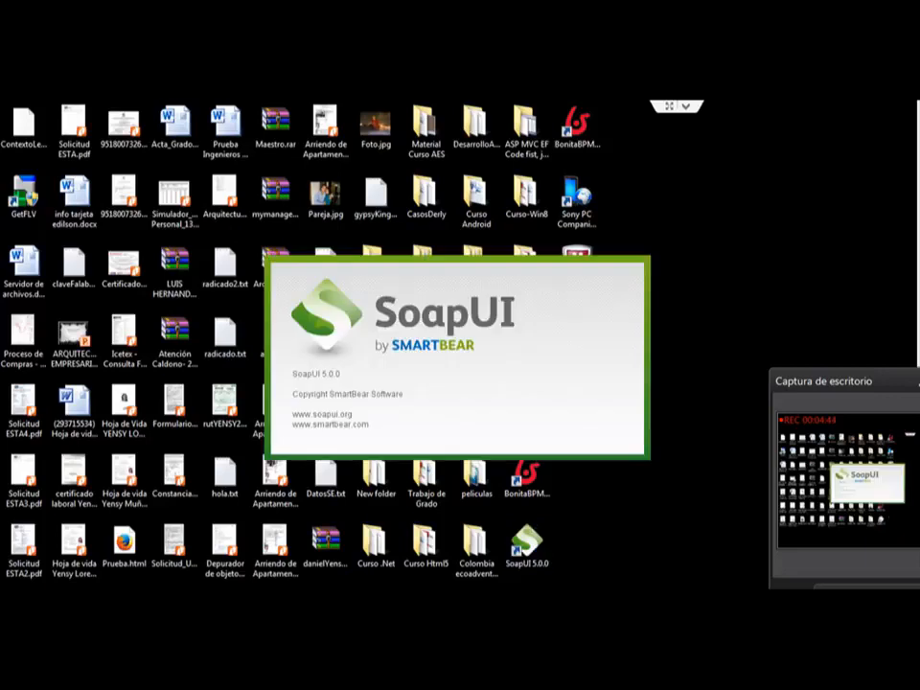
key(alt+Tab)
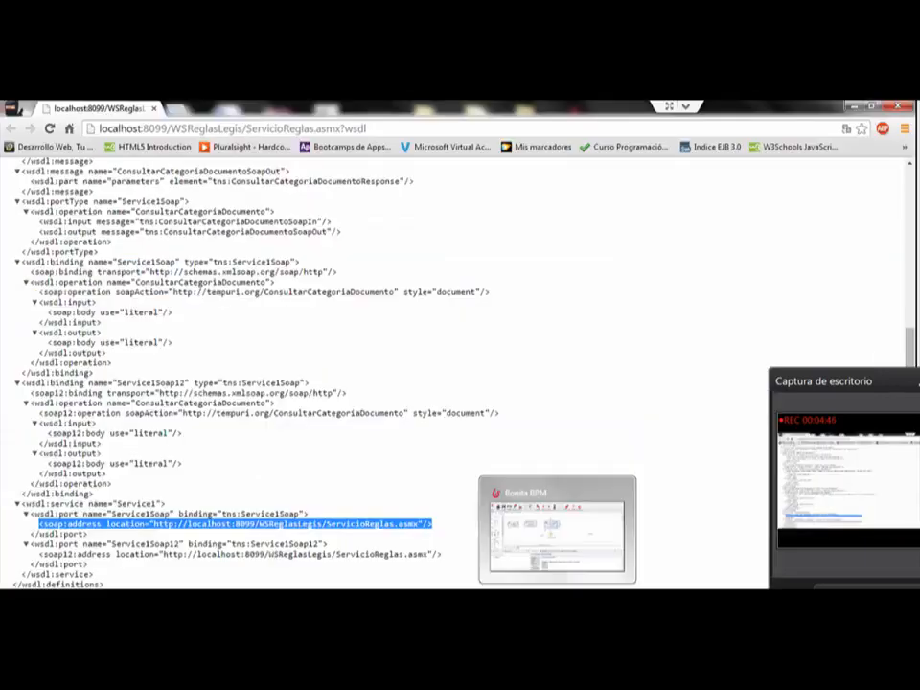
key(alt+Tab)
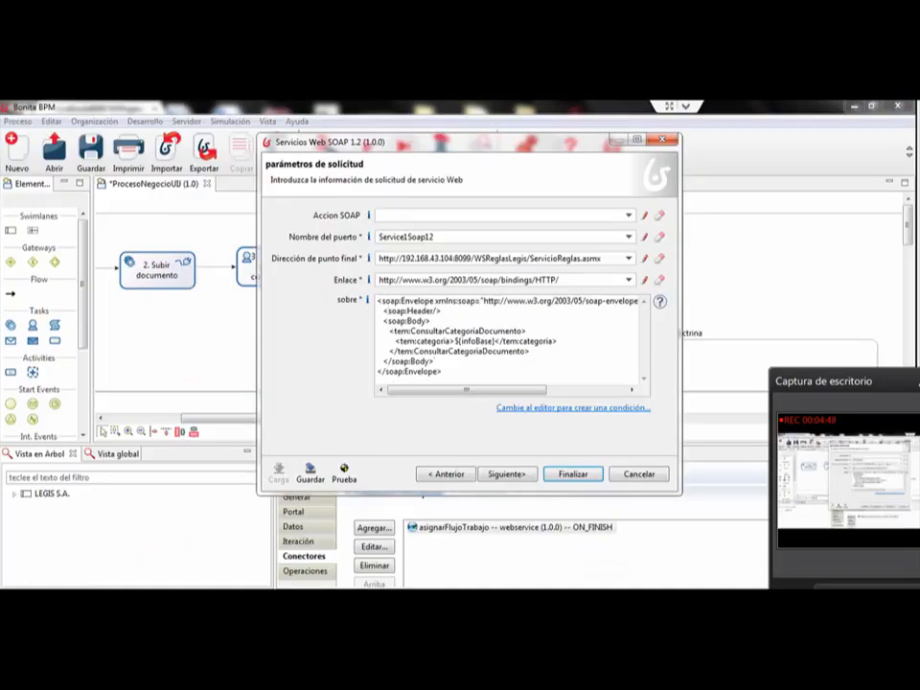
Step: Reposition the connector dialog and examine the full SOAP envelope in the sobre field
drag(469, 142, 527, 142)
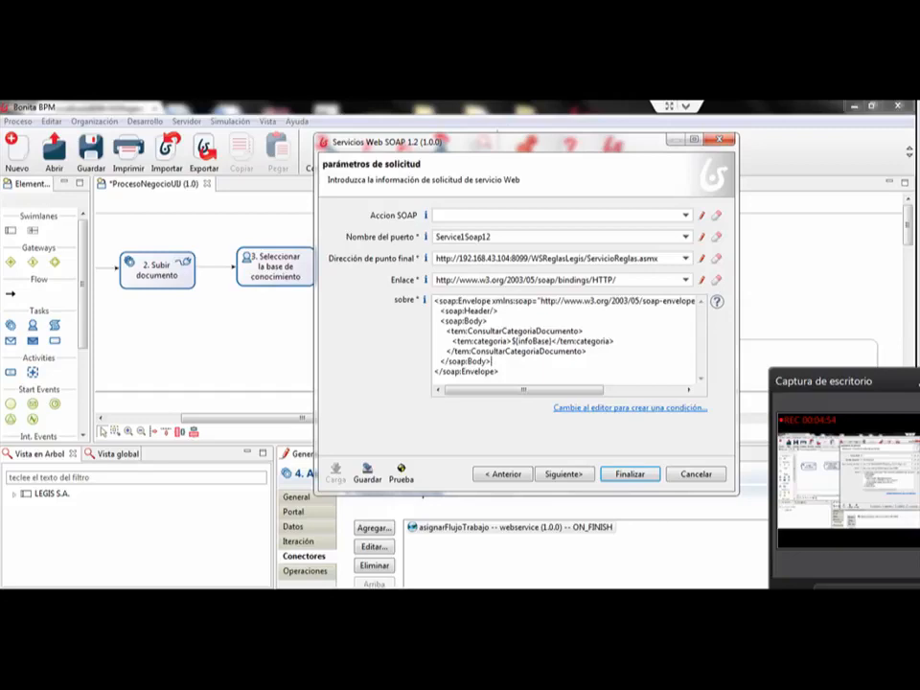
drag(500, 372, 434, 301)
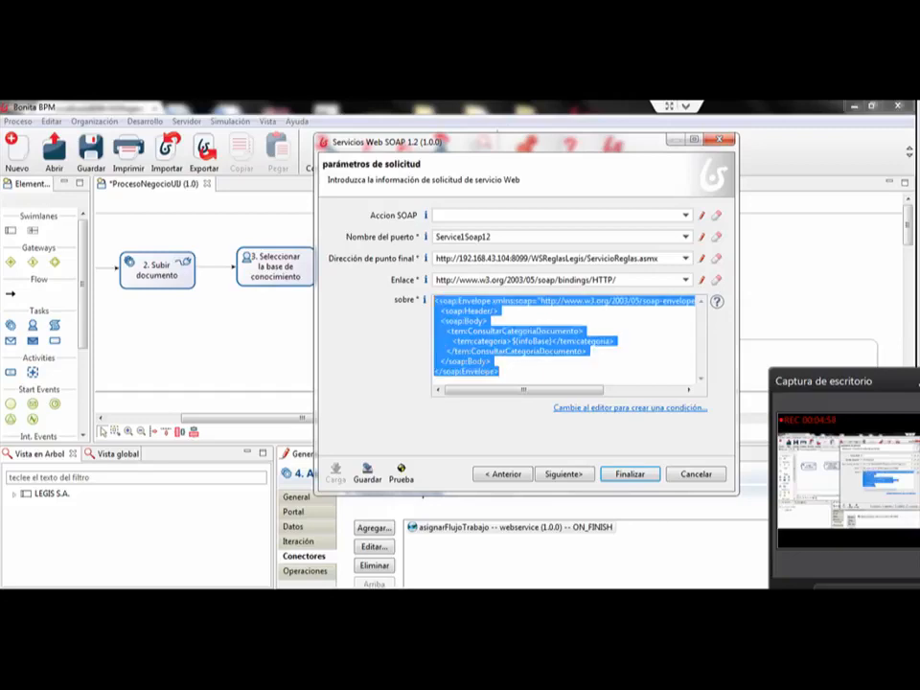
drag(508, 142, 450, 135)
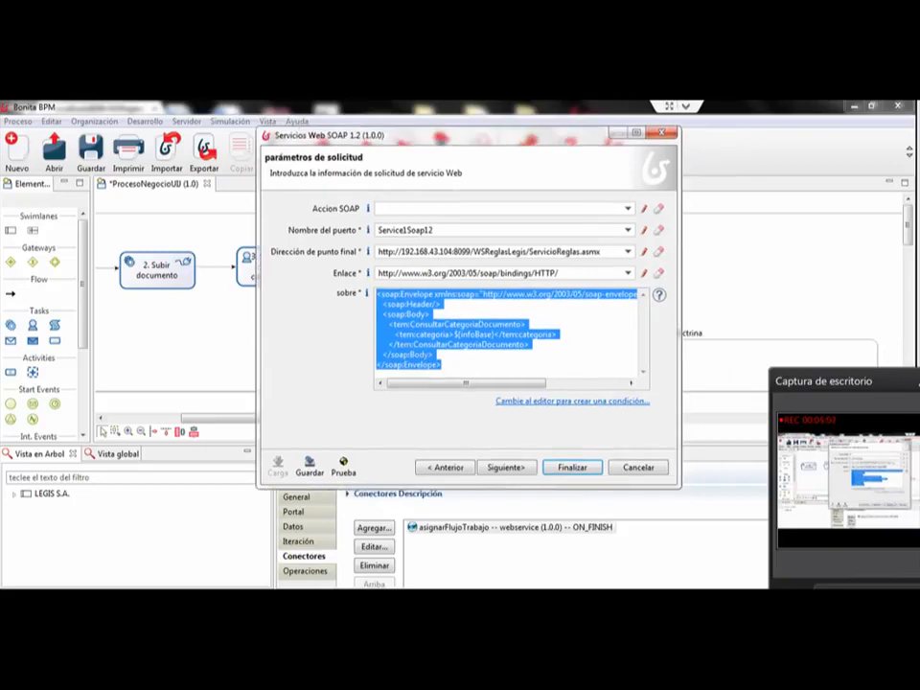
drag(445, 366, 377, 294)
click(433, 364)
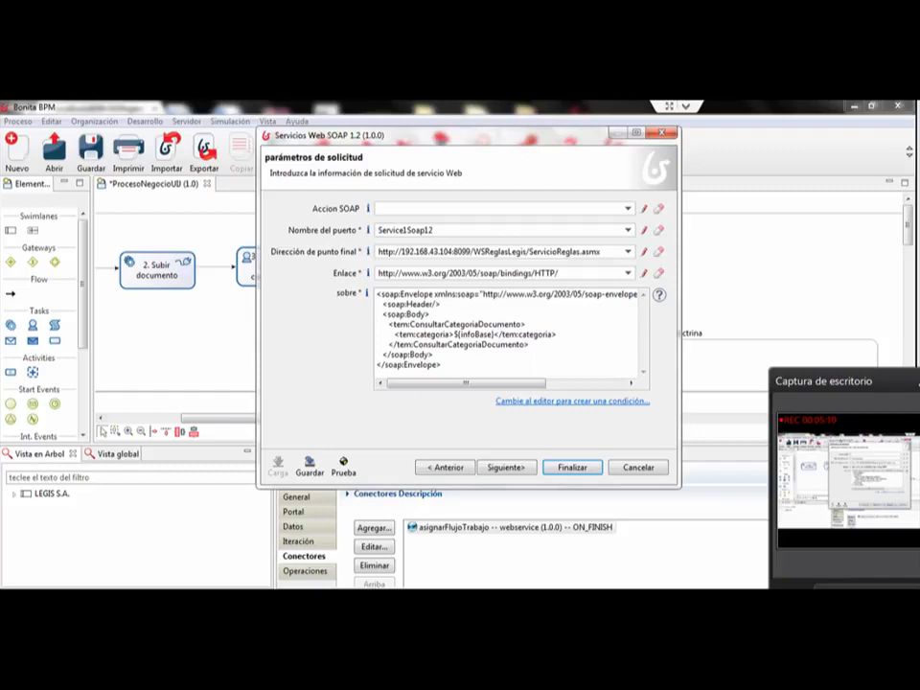
Step: Examine the ${infoBase} variable passed inside the tem:categoria element of the SOAP envelope
drag(454, 335, 493, 335)
click(489, 334)
click(440, 335)
drag(454, 335, 493, 334)
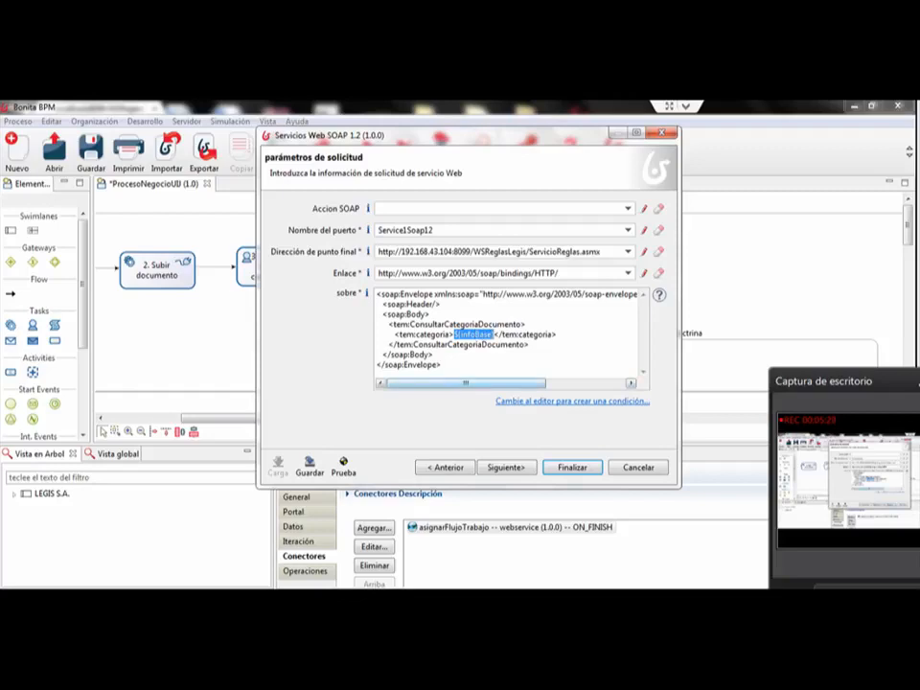
click(494, 334)
drag(494, 334, 455, 334)
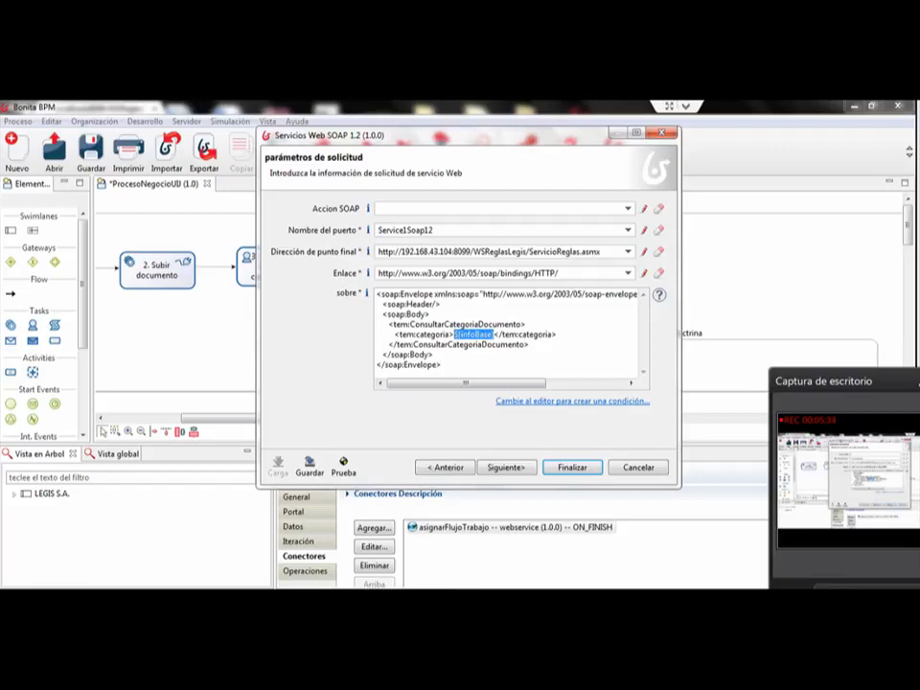
click(494, 334)
drag(455, 335, 500, 335)
click(434, 355)
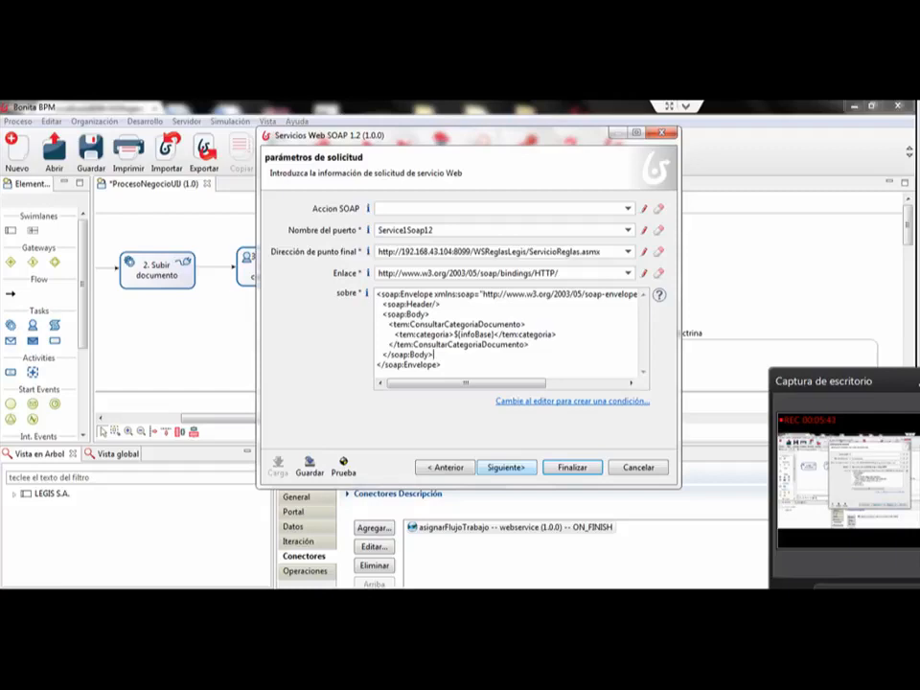
Step: Advance through the connector's additional HTTP header parameters and response configuration to its output settings
click(505, 467)
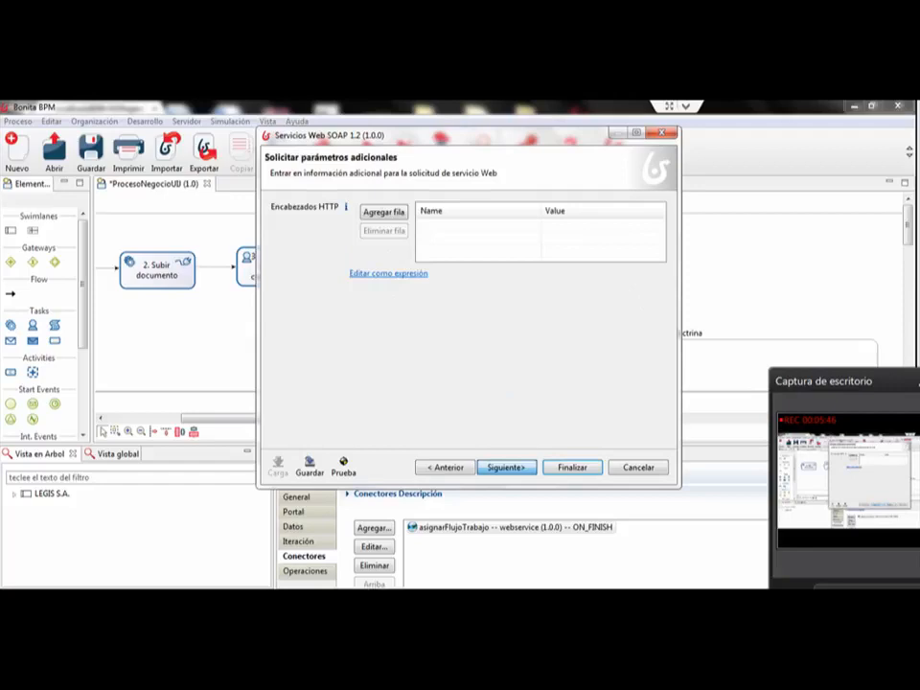
click(506, 467)
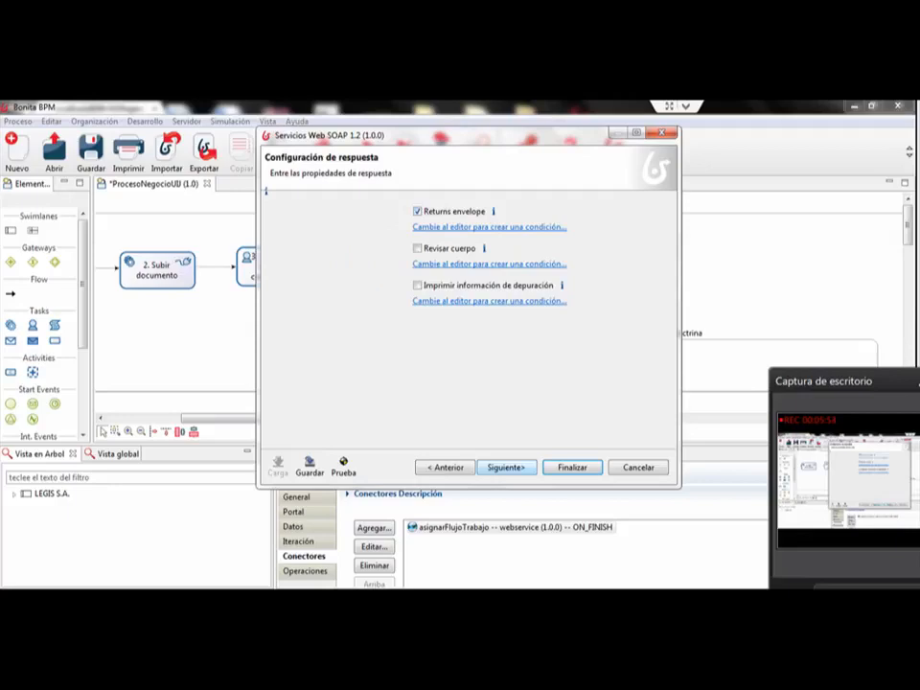
click(505, 467)
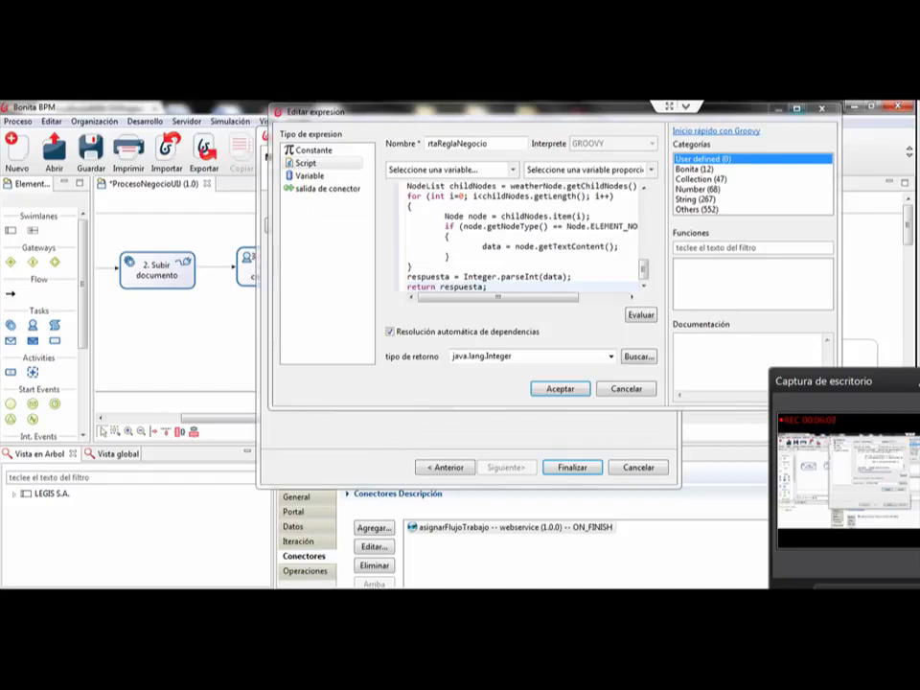
Step: Maximize the expression editor and review the rtaReglaNegocio Groovy script from its import statements
click(797, 108)
click(422, 319)
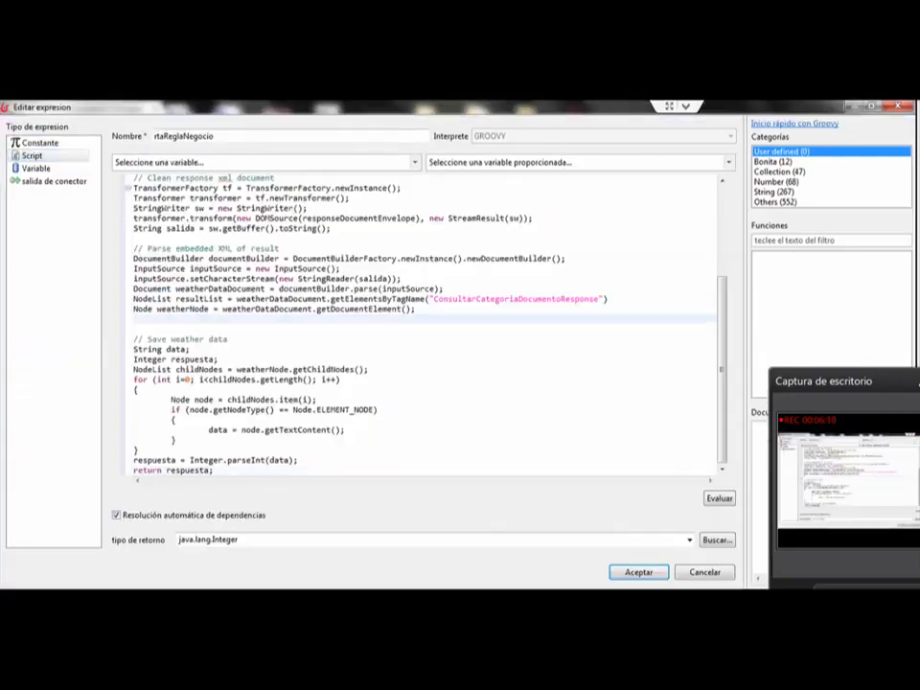
scroll(422, 326, up, 5)
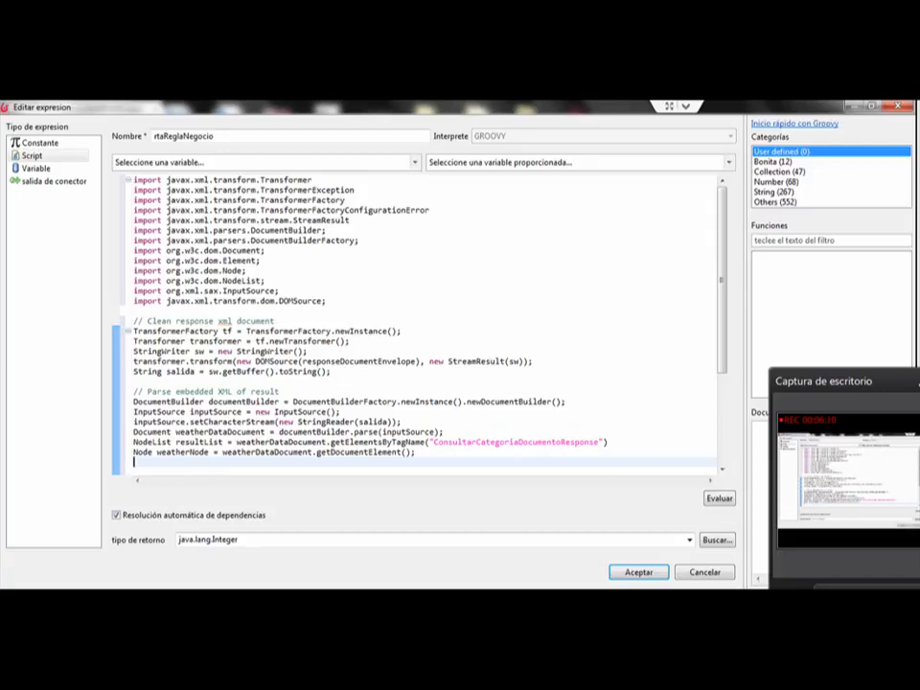
Step: Review the script's import statements and the section that cleans the response XML document
drag(326, 301, 134, 180)
click(223, 261)
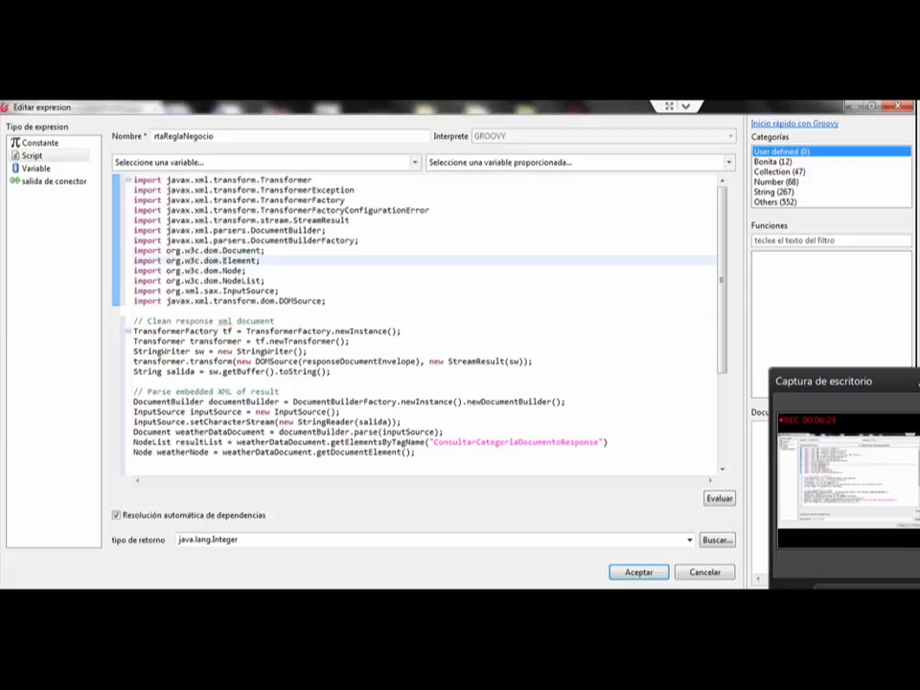
scroll(422, 326, down, 4)
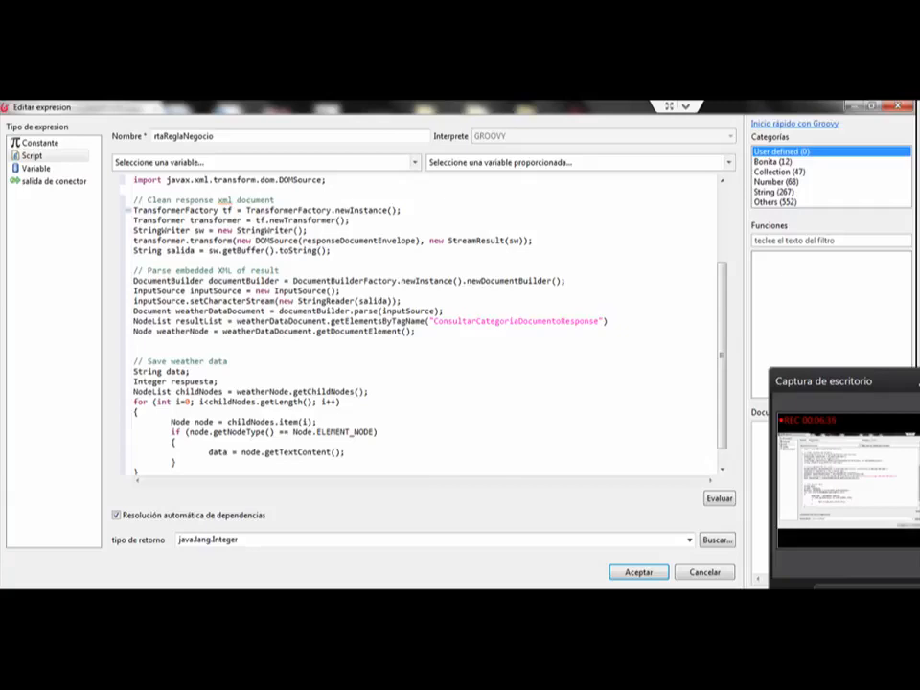
scroll(422, 326, down, 1)
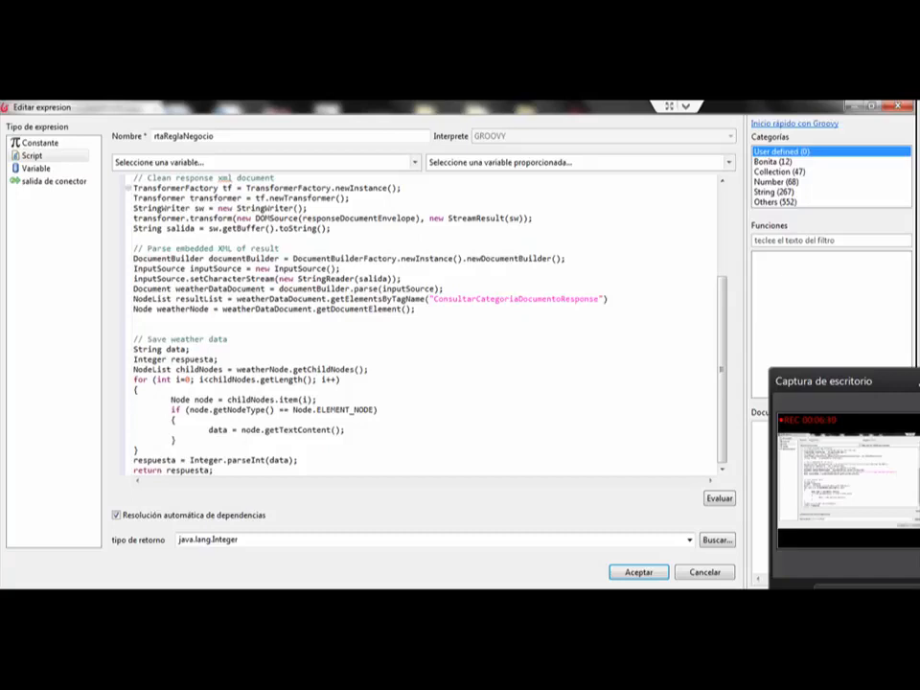
click(159, 269)
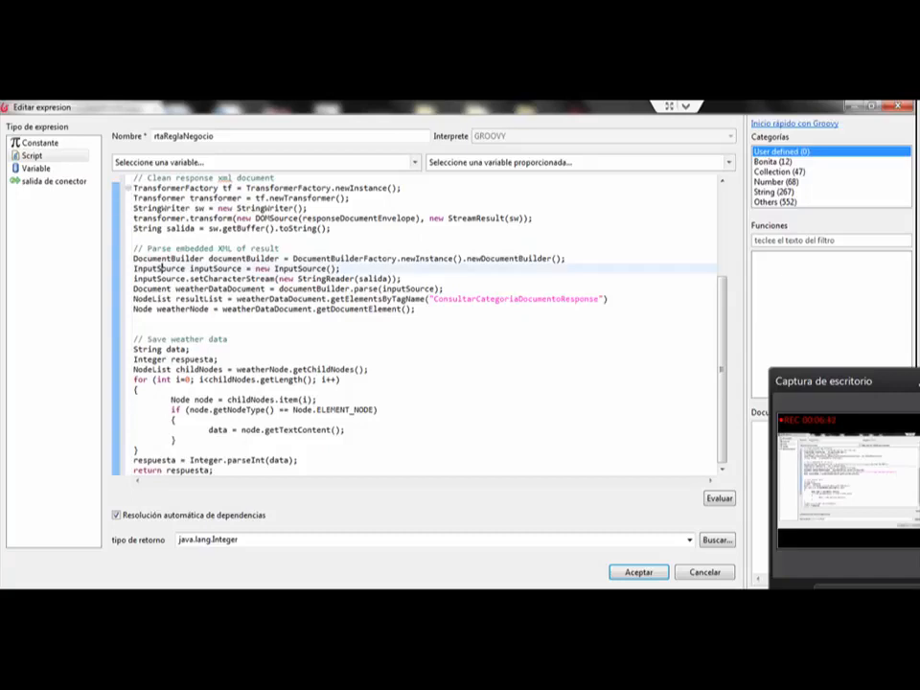
Step: Examine the embedded XML parsing section, including the ConsultarCategoriaDocumentoResponse tag name passed to getElementsByTagName
click(160, 288)
double_click(159, 289)
click(139, 300)
drag(608, 299, 355, 299)
drag(497, 299, 497, 291)
double_click(498, 299)
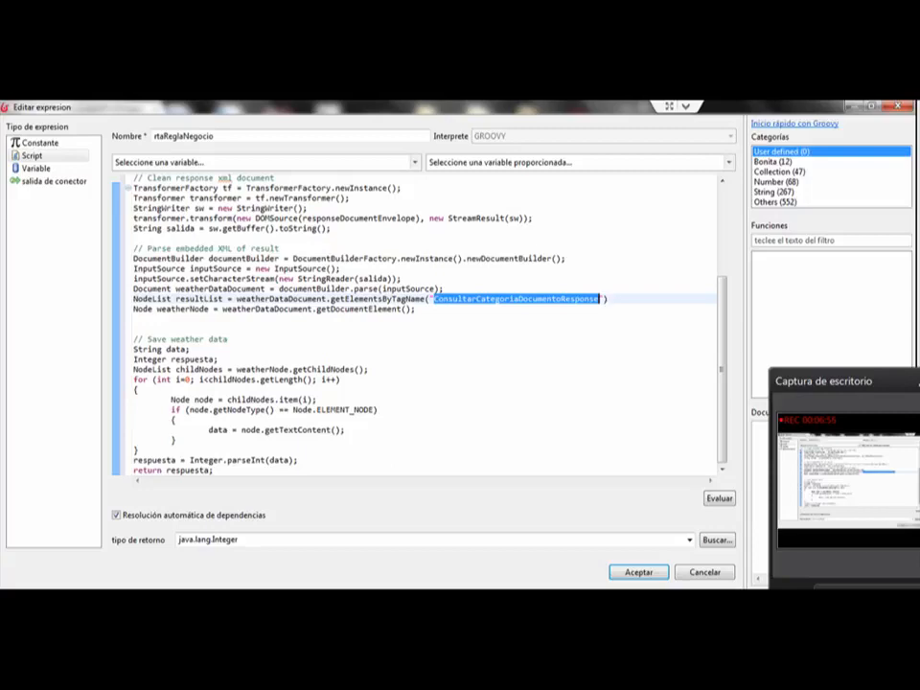
click(603, 299)
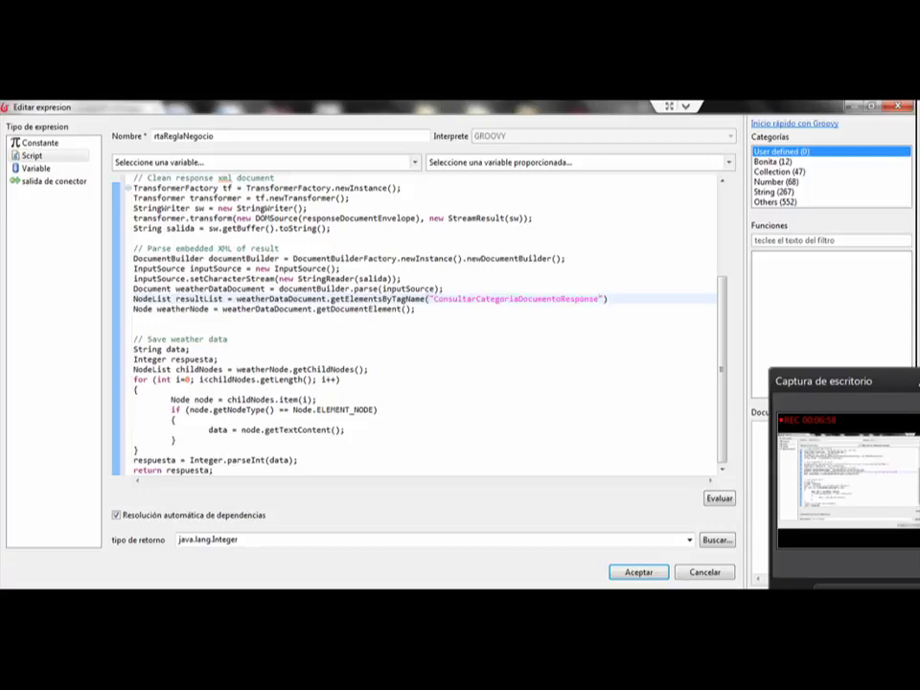
Step: Examine the weatherNode assignment and the for loop that reads the text content of its child nodes
drag(416, 310, 134, 309)
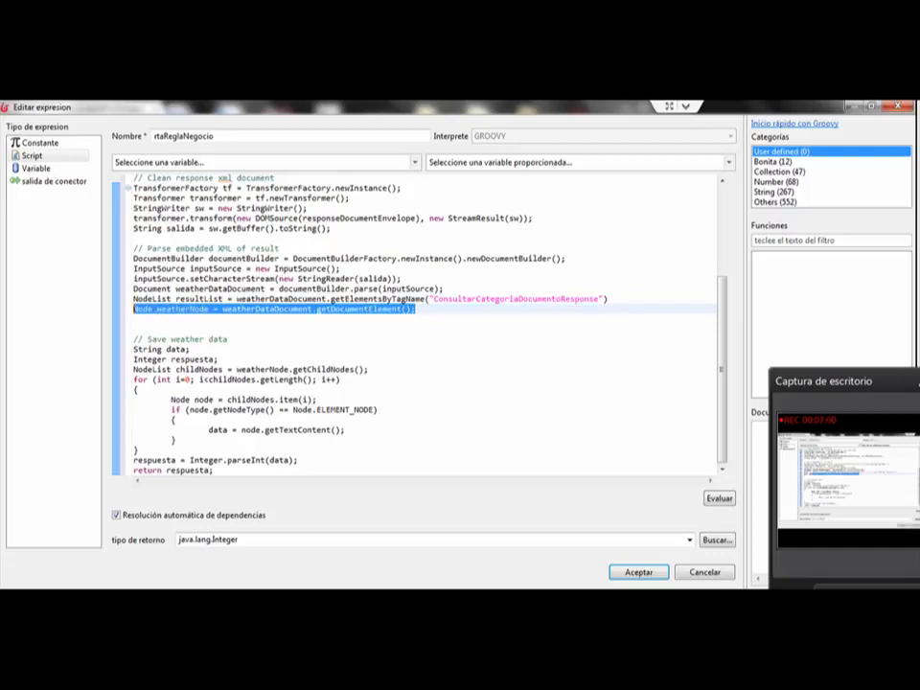
click(179, 310)
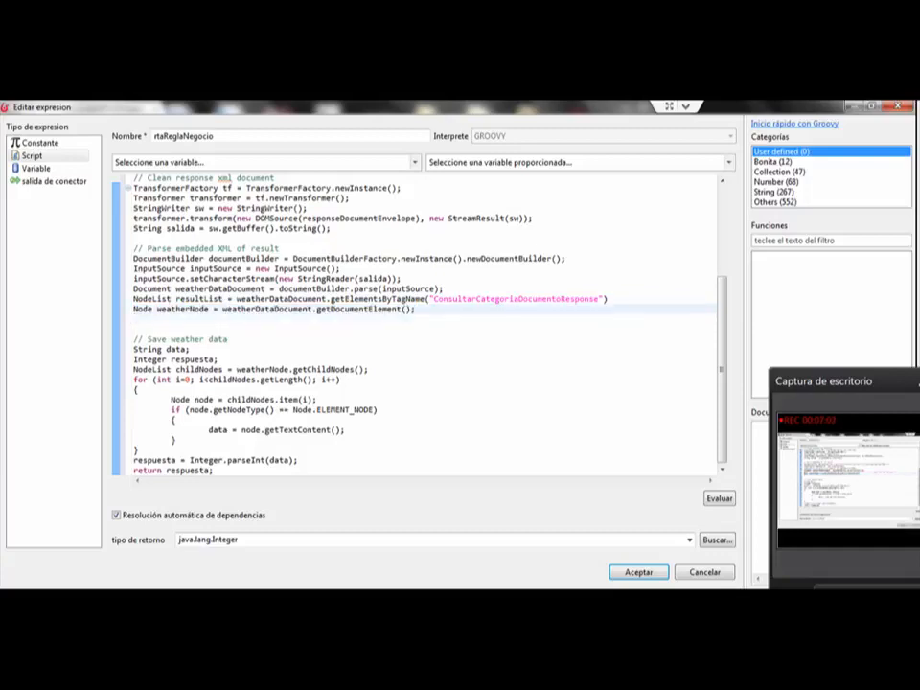
click(341, 380)
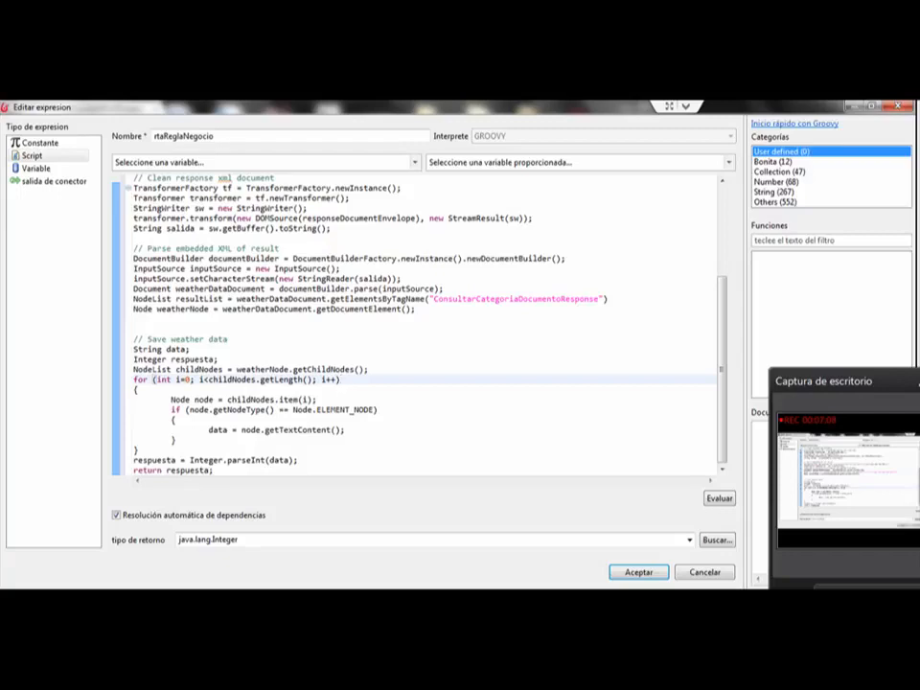
drag(174, 439, 240, 429)
click(295, 430)
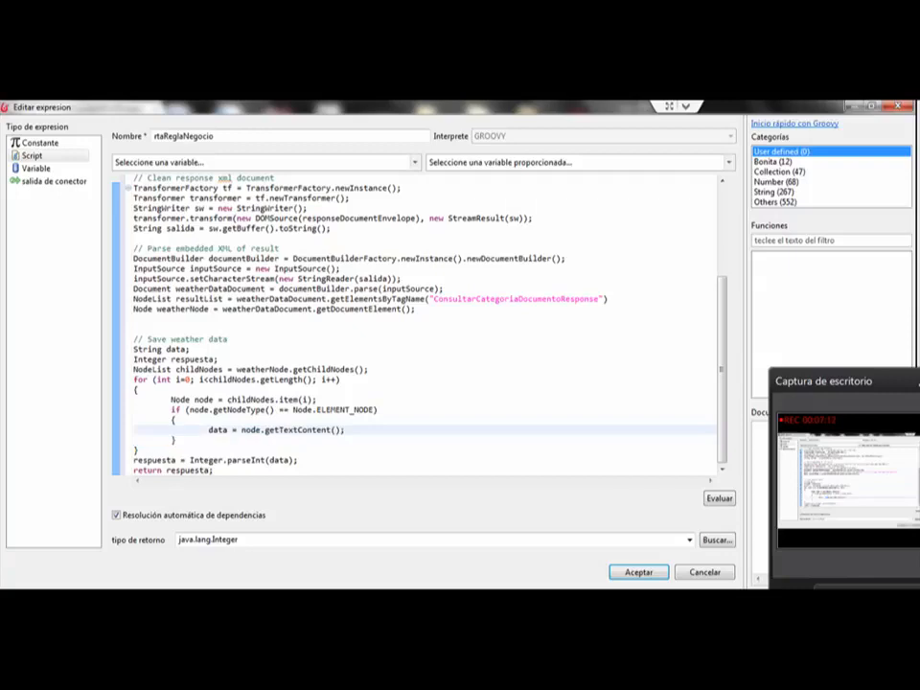
Step: Examine how the script converts data with Integer.parseInt into respuesta and returns it, reviewing the whole code
triple_click(216, 430)
click(215, 429)
click(299, 460)
drag(300, 460, 189, 460)
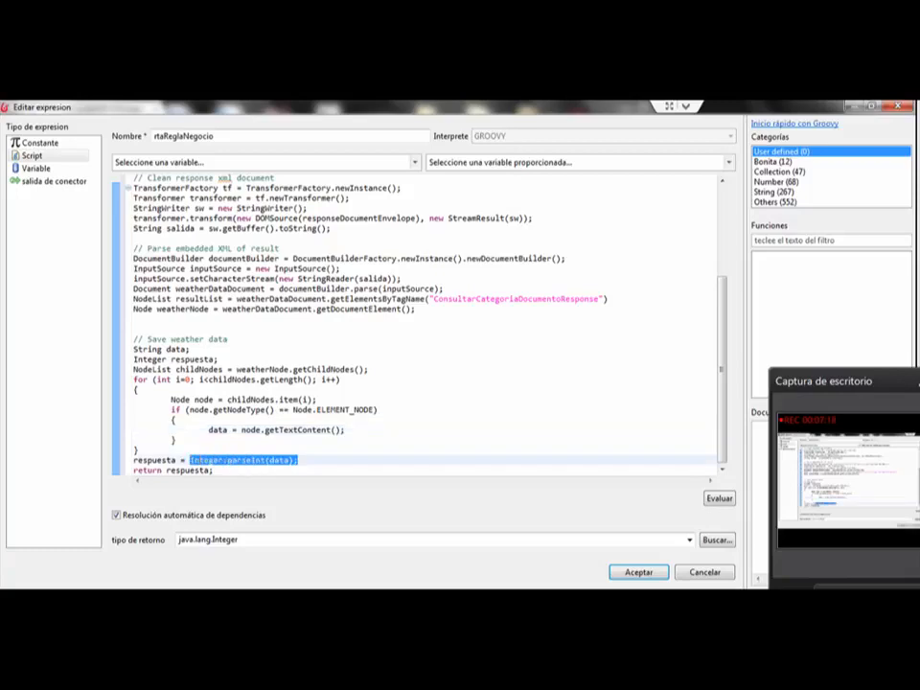
click(257, 460)
click(140, 460)
drag(214, 471, 132, 173)
click(237, 261)
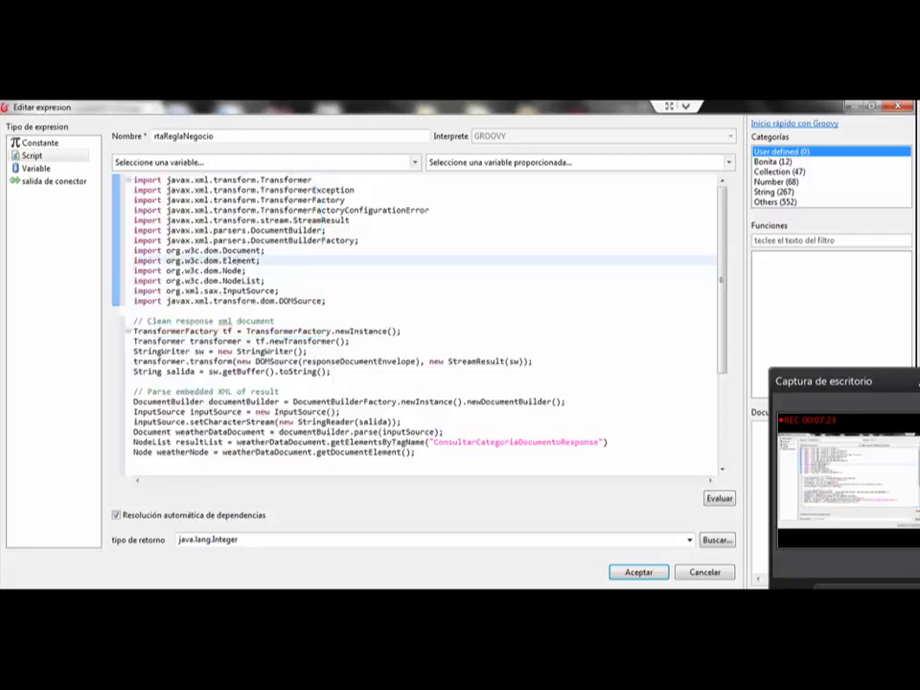
Step: Accept the rtaReglaNegocio expression and view the process variables available as targets for the connector's flujoTrabajo output
scroll(422, 326, down, 5)
scroll(422, 326, up, 3)
scroll(422, 326, up, 1)
scroll(421, 326, down, 4)
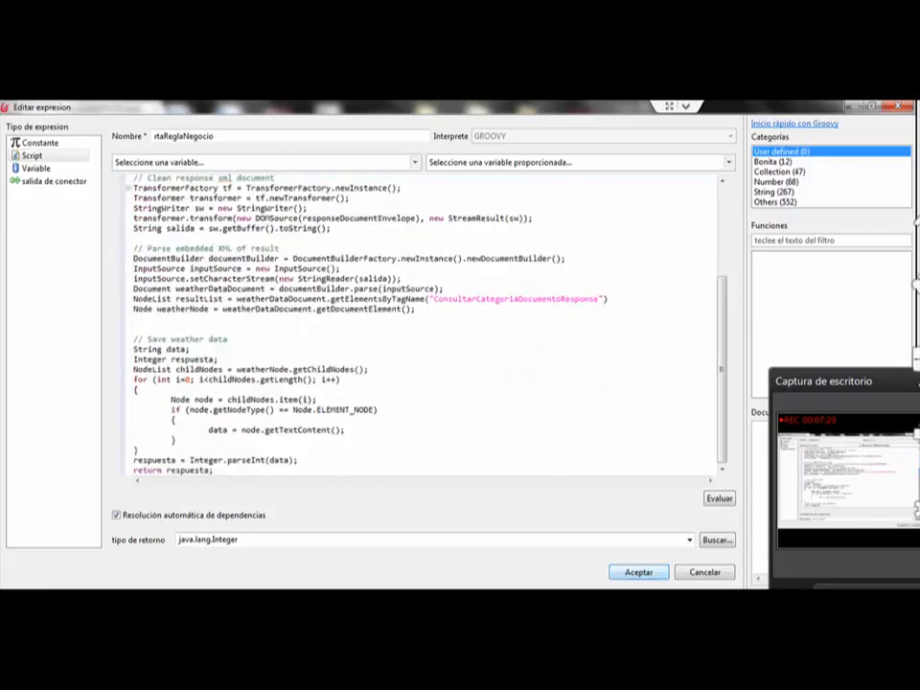
click(638, 572)
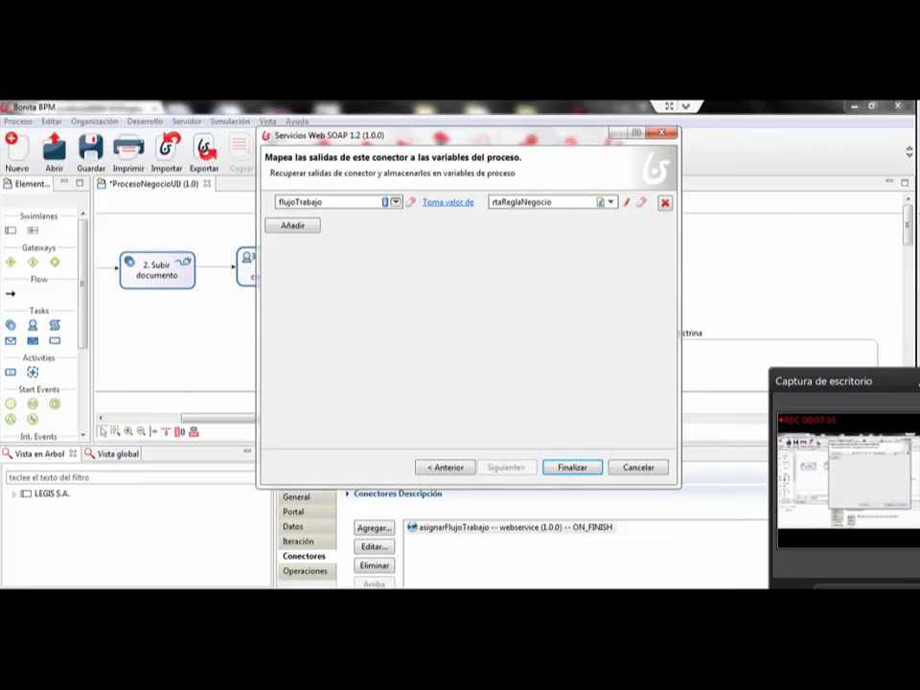
click(395, 202)
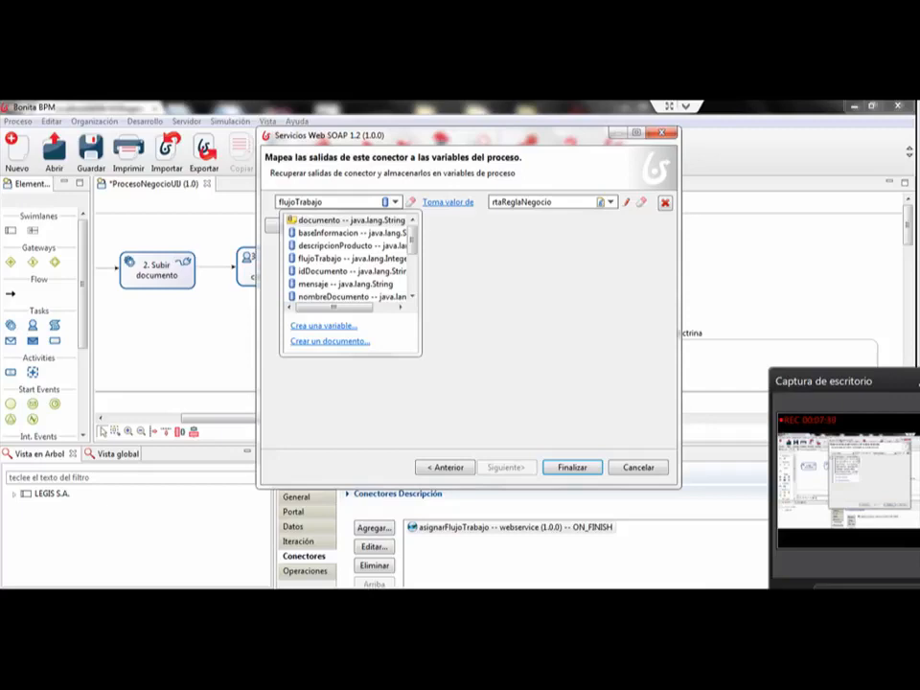
drag(460, 135, 501, 137)
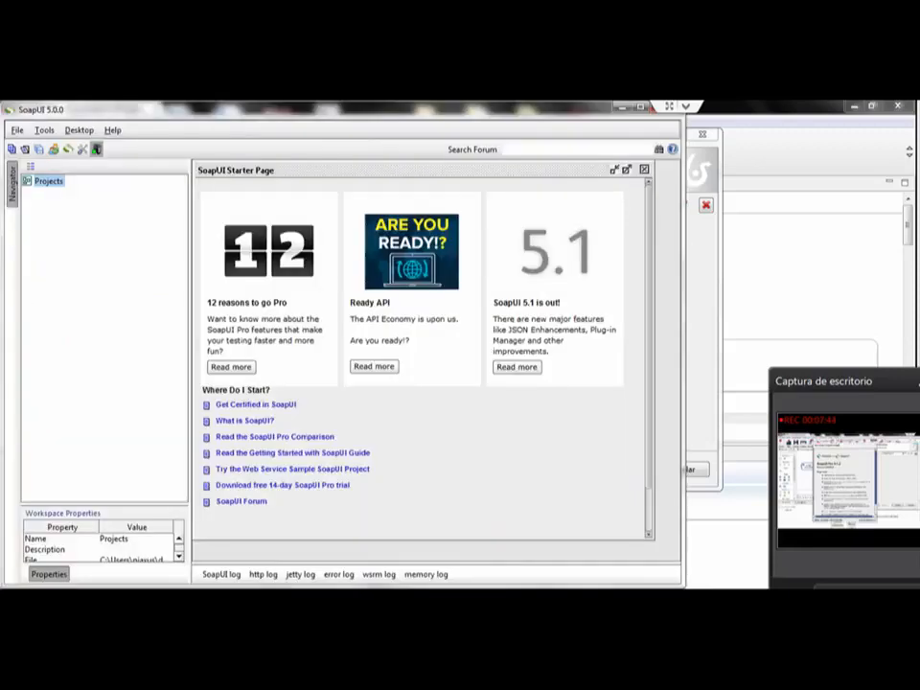
Step: Switch to SoapUI and start a new SOAP project named prueba
drag(317, 109, 460, 117)
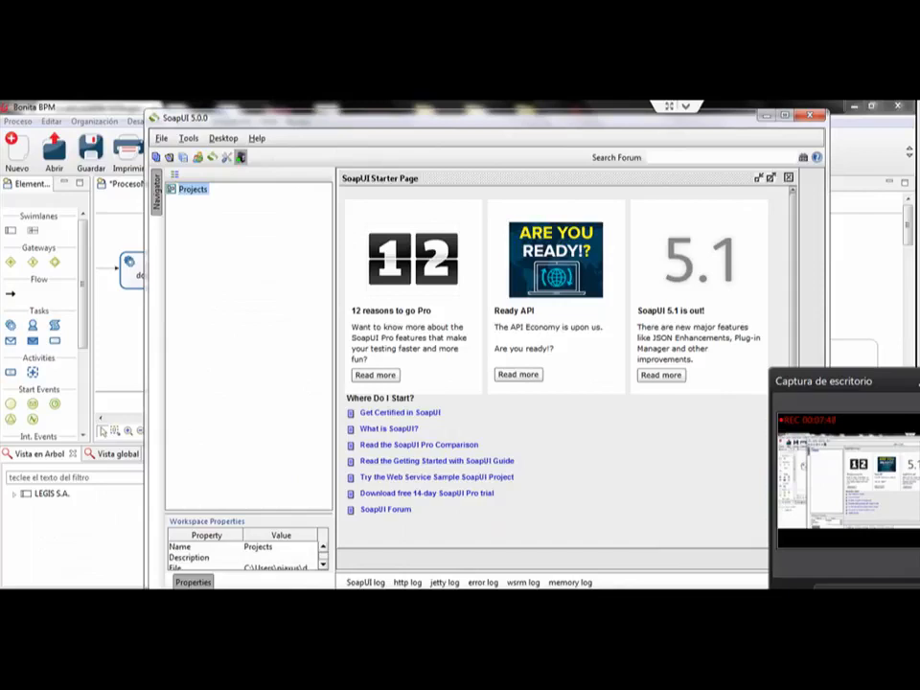
right_click(197, 189)
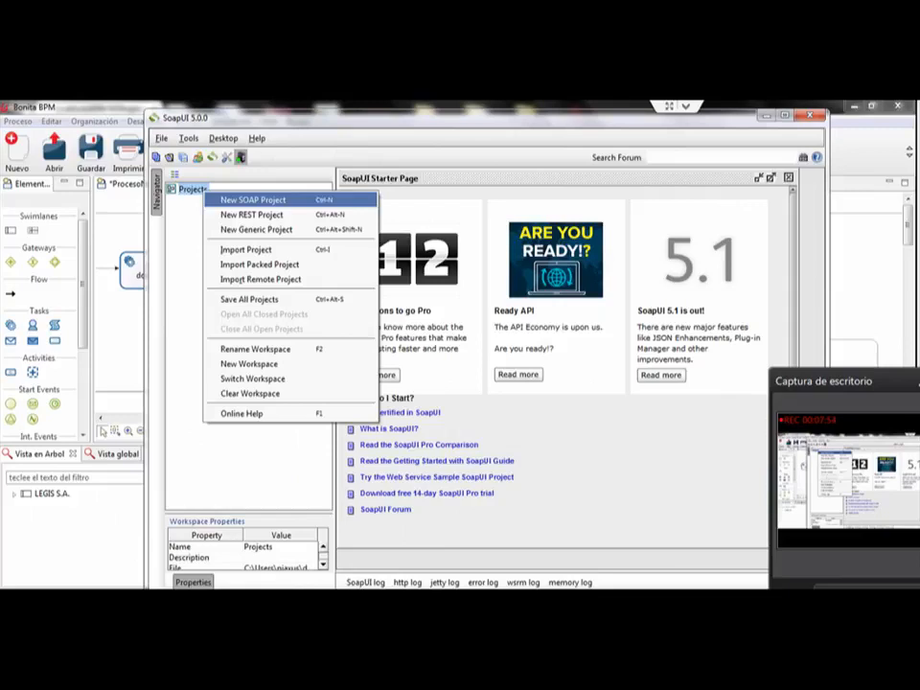
click(251, 200)
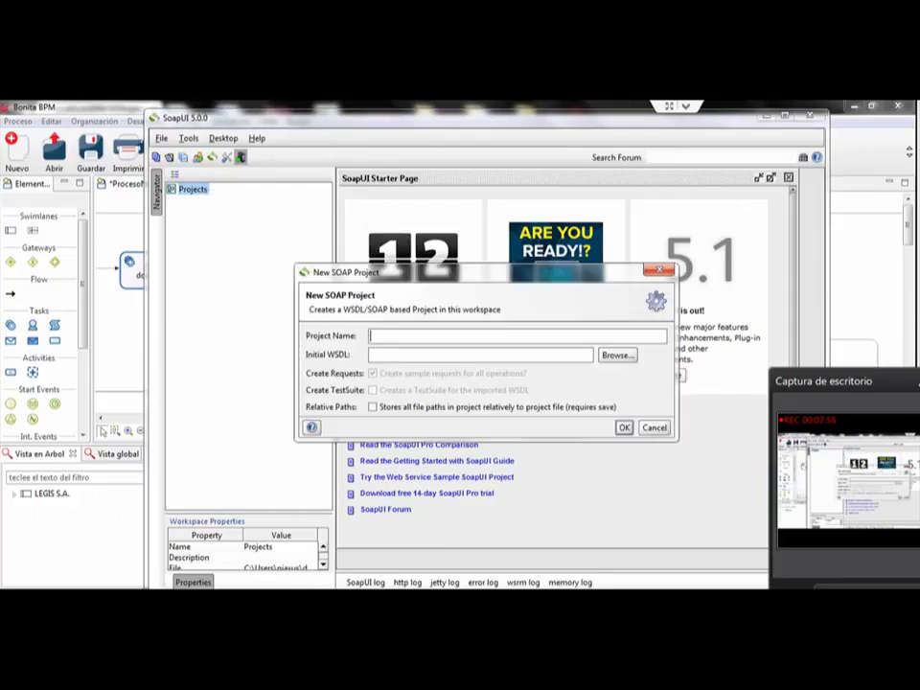
text(prueba)
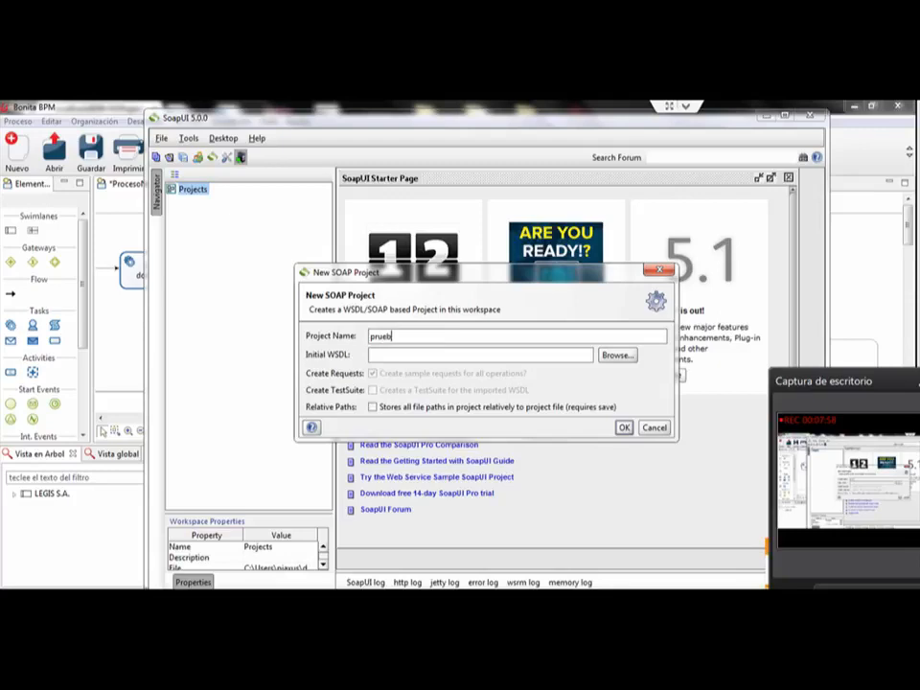
Step: Use the browser's localhost:8099/WSReglasLegis/ServicioReglas.asmx?wsdl address as the initial WSDL and create the project
click(371, 356)
key(alt+Tab)
click(233, 128)
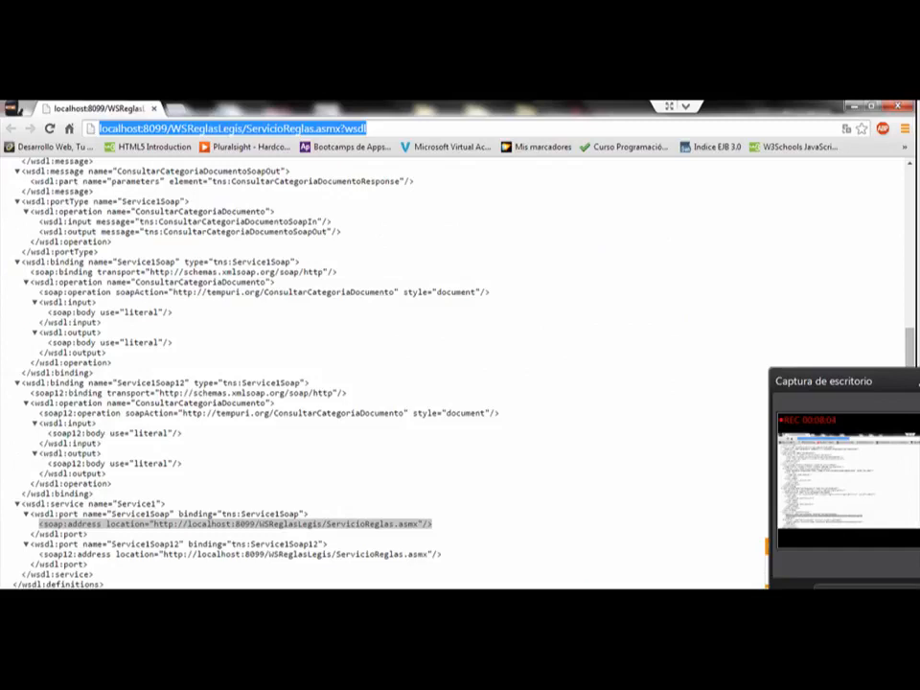
key(ctrl+c)
key(alt+Tab)
key(ctrl+v)
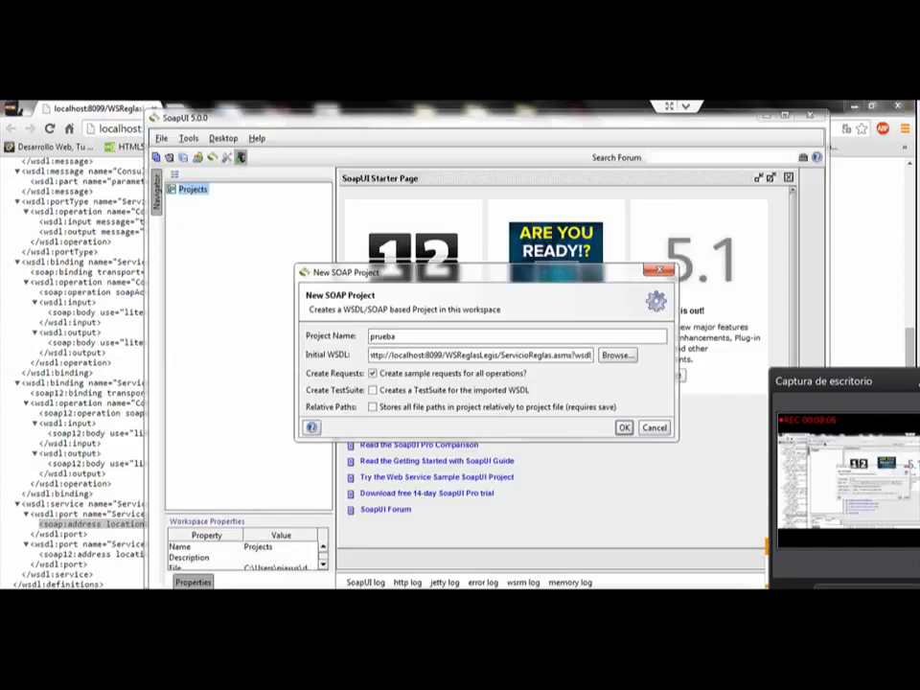
key(Return)
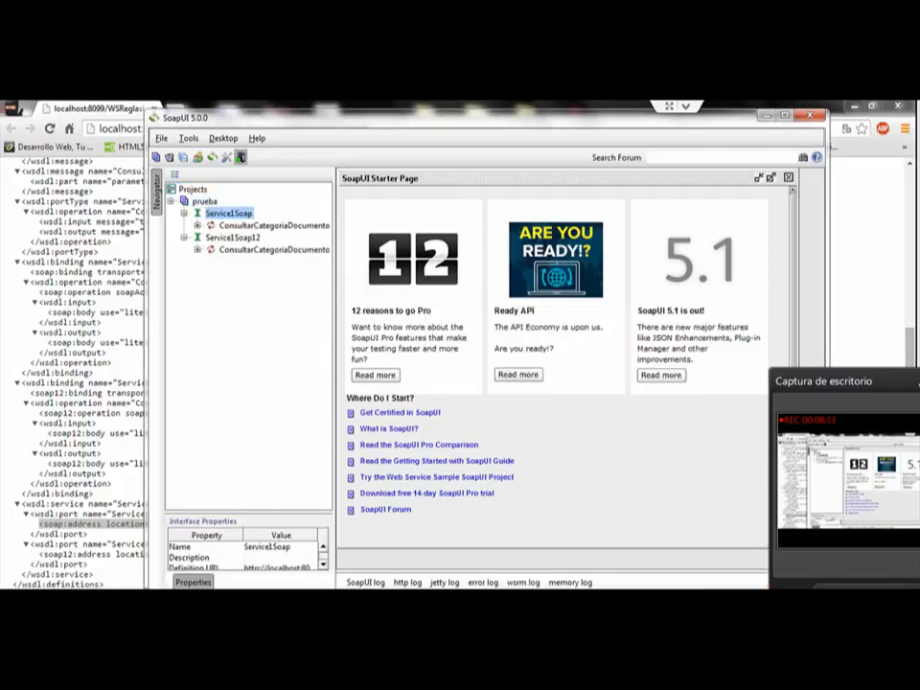
Step: Open Request 1 of the ConsultarCategoriaDocumento operation under Service1Soap12 and select its SOAP envelope
click(230, 250)
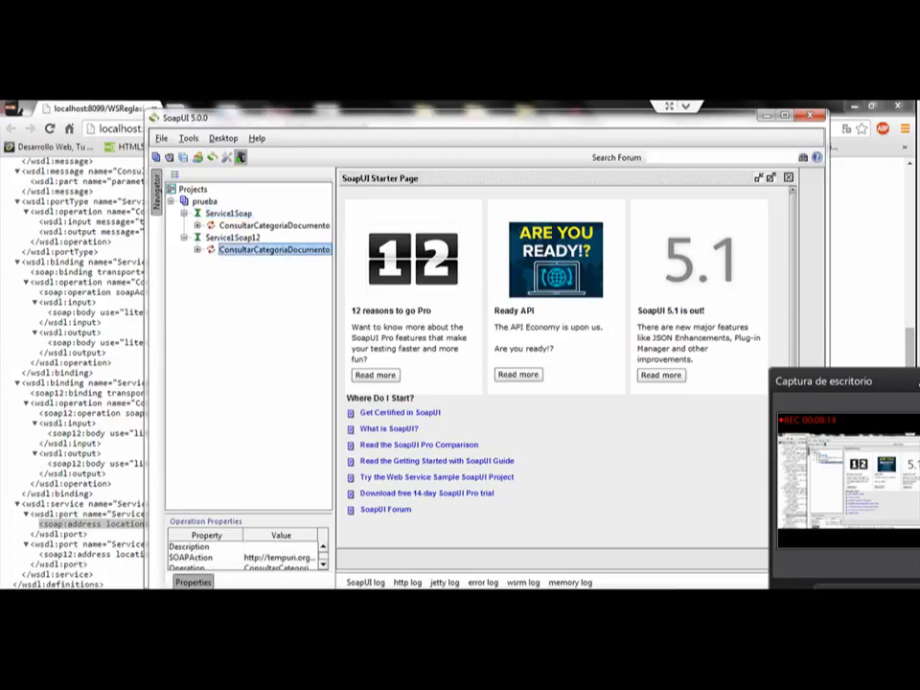
click(198, 249)
click(249, 261)
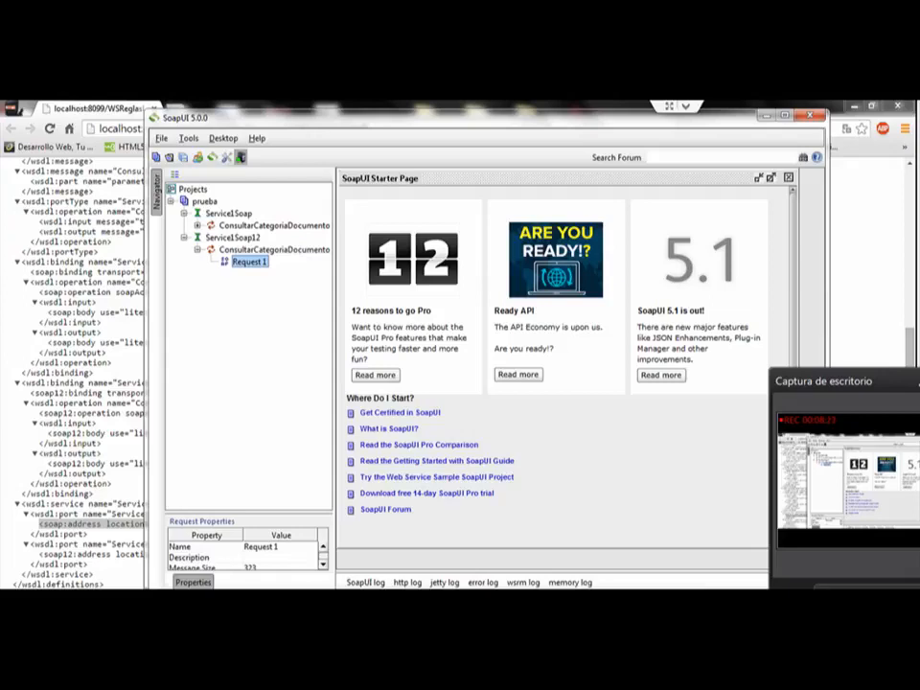
double_click(249, 262)
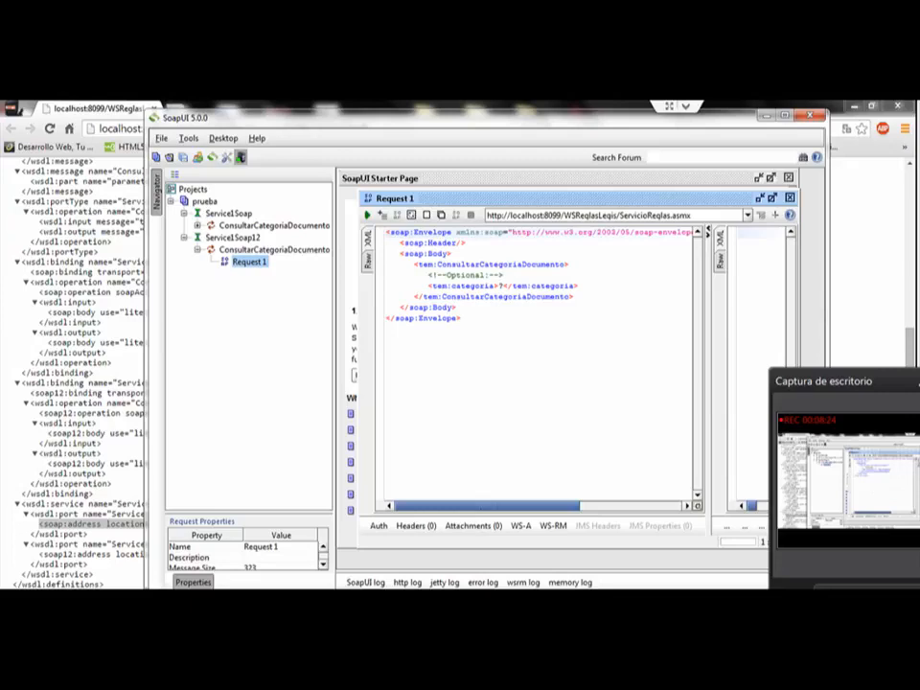
drag(462, 318, 386, 232)
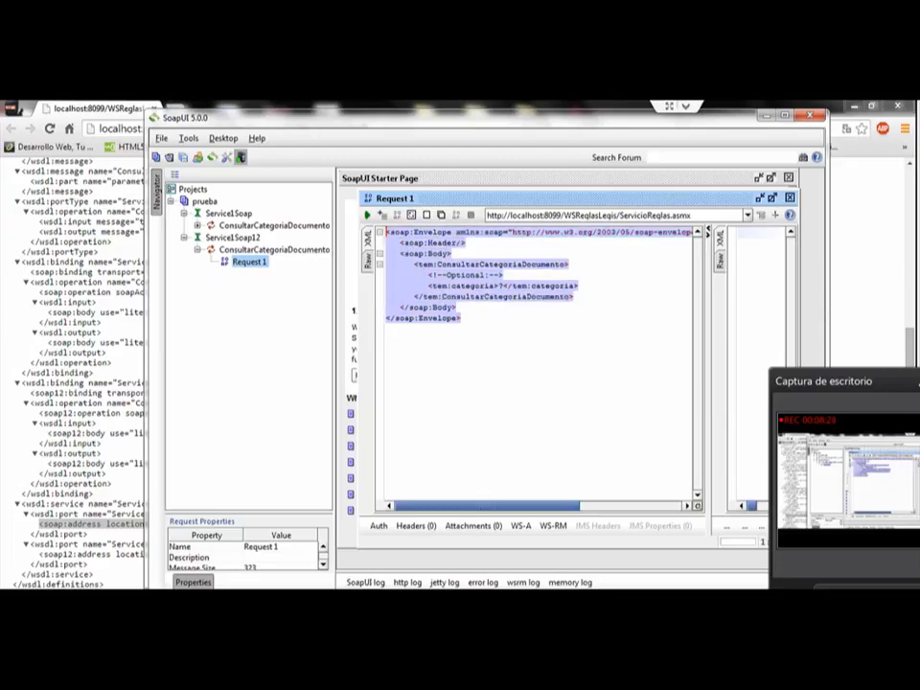
click(460, 319)
key(ctrl+a)
Step: Switch to Bonita BPM, return to the connector's request parameters and examine the envelope and its infoBase variable
key(alt+Tab)
click(486, 469)
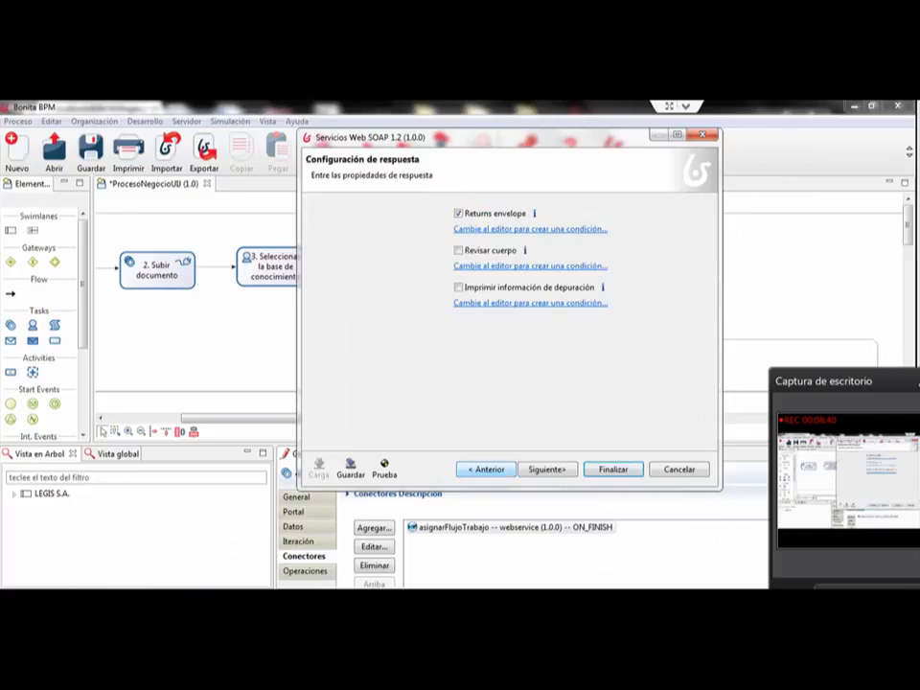
click(486, 469)
click(486, 469)
drag(484, 368, 416, 296)
click(493, 346)
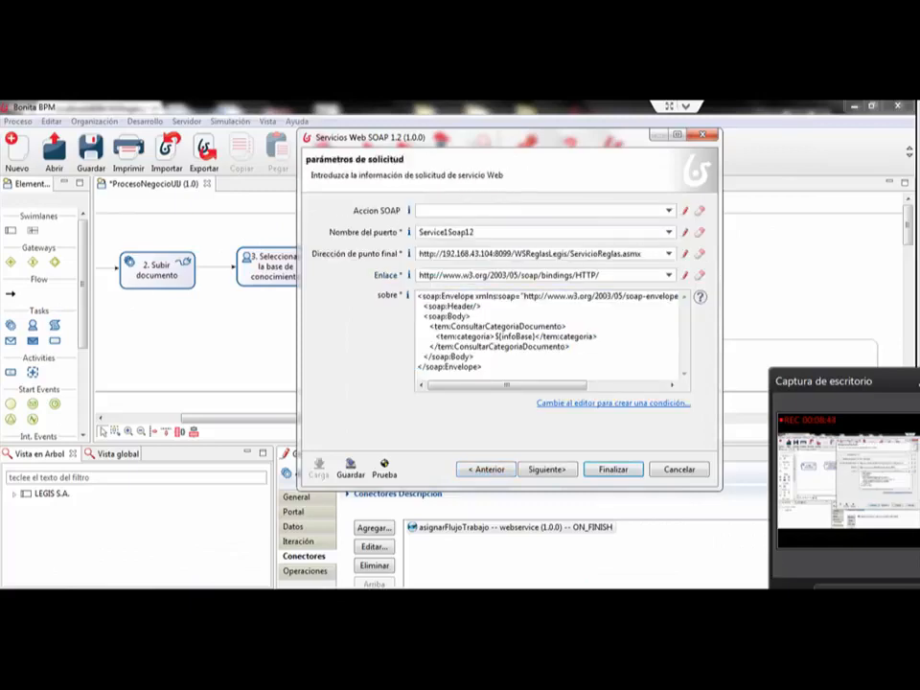
double_click(515, 337)
Step: Switch to SoapUI, check the tem:categoria placeholder in Request 1 and submit the request
key(alt+Tab)
click(460, 307)
drag(504, 287, 504, 296)
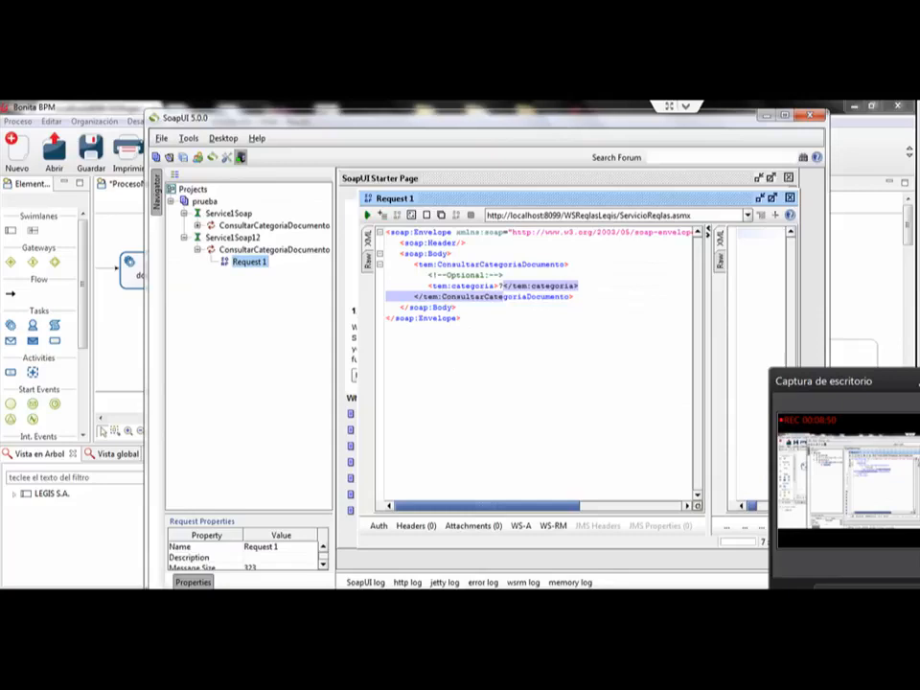
click(504, 287)
click(367, 215)
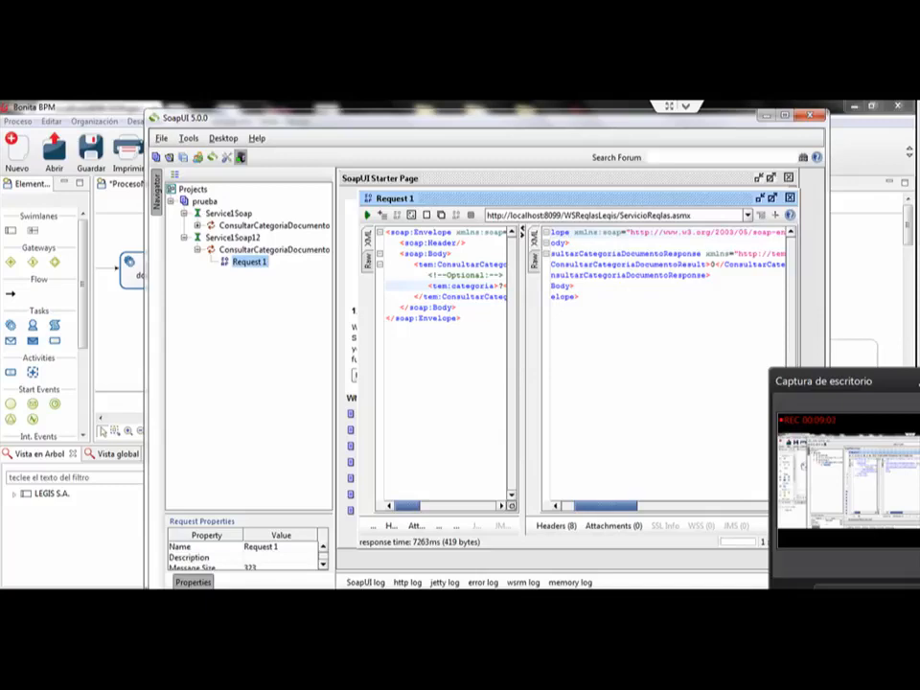
Step: Examine the response envelope returned for Request 1, including its ConsultarCategoriaDocumentoResponse element
key(ctrl+a)
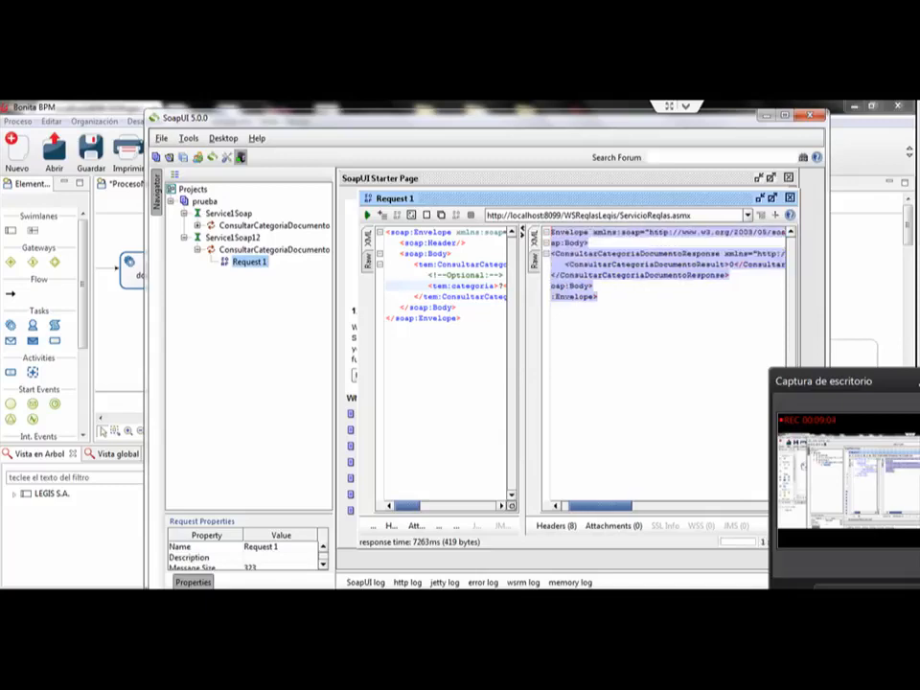
drag(552, 233, 580, 233)
click(629, 297)
drag(629, 298, 552, 233)
click(629, 297)
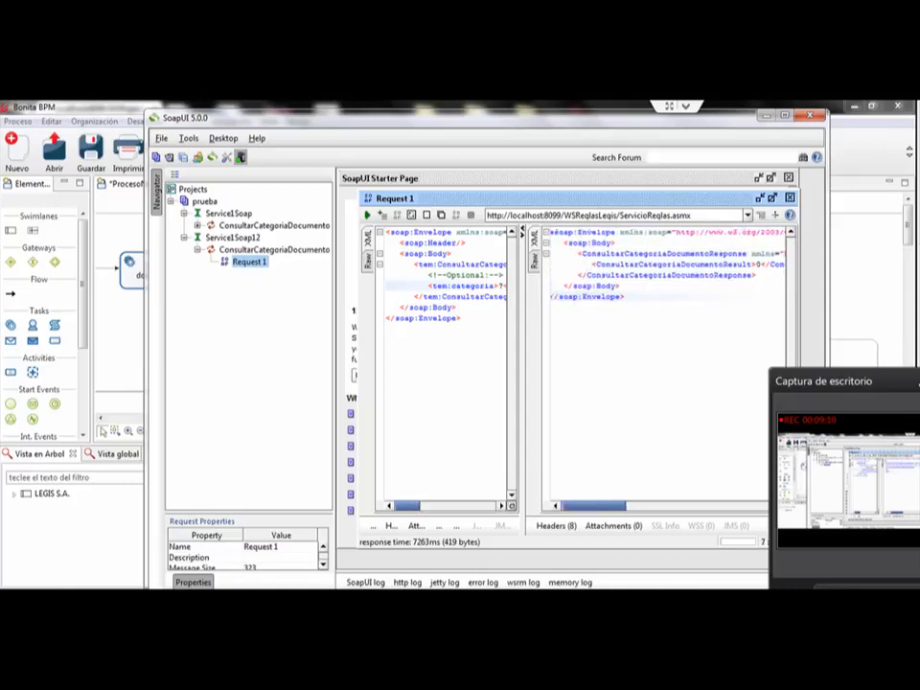
mouse_move(592, 506)
mouse_down()
mouse_move(724, 507)
mouse_move(592, 506)
mouse_up()
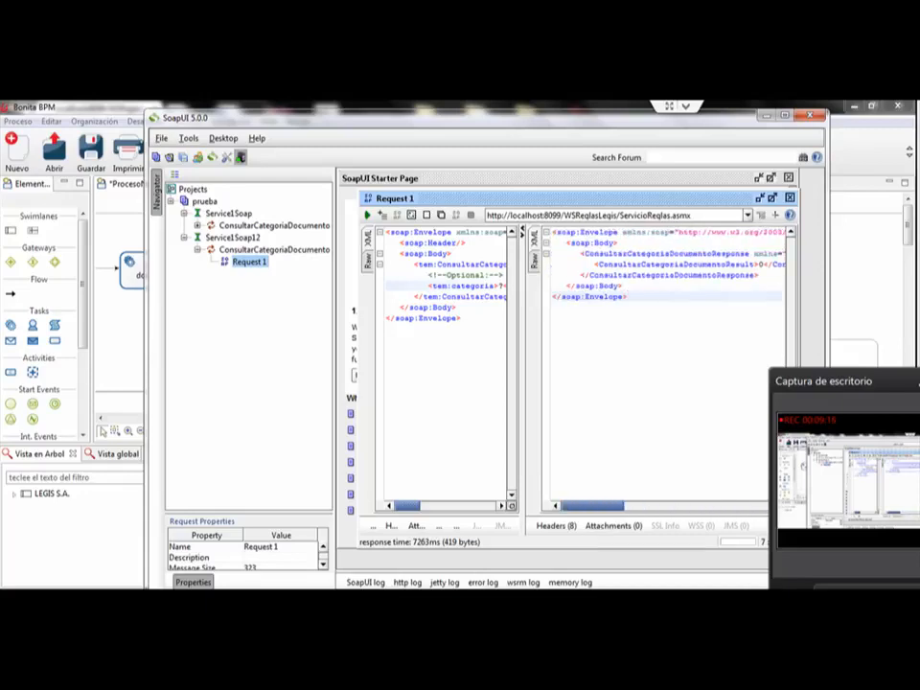
click(604, 254)
double_click(604, 254)
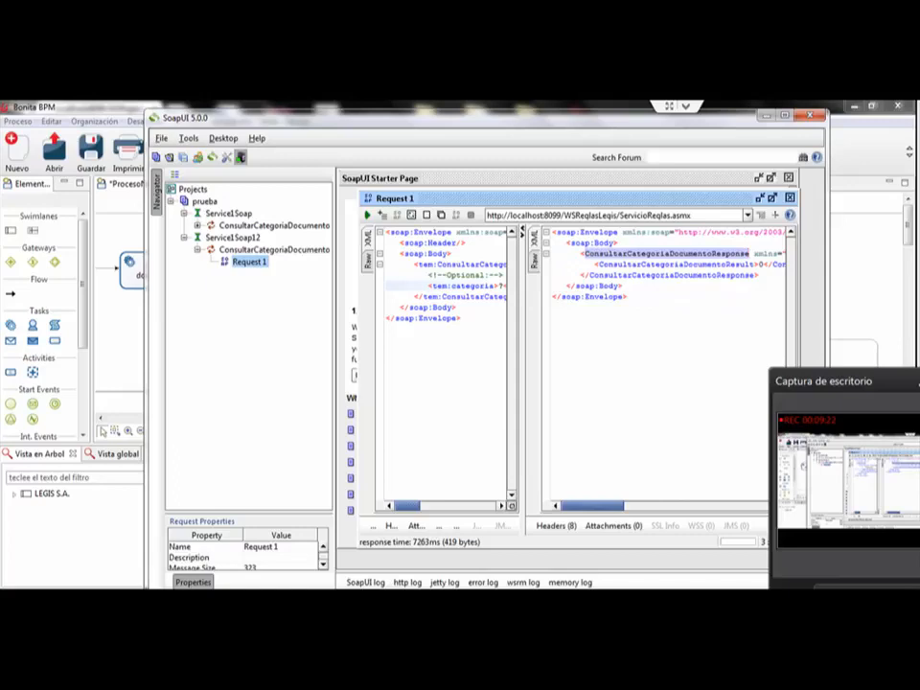
Step: Switch to Bonita BPM, open the connector output's rtaReglaNegocio script and check the "ConsultarCategoriaDocumentoResponse" tag name it reads
key(alt+Tab)
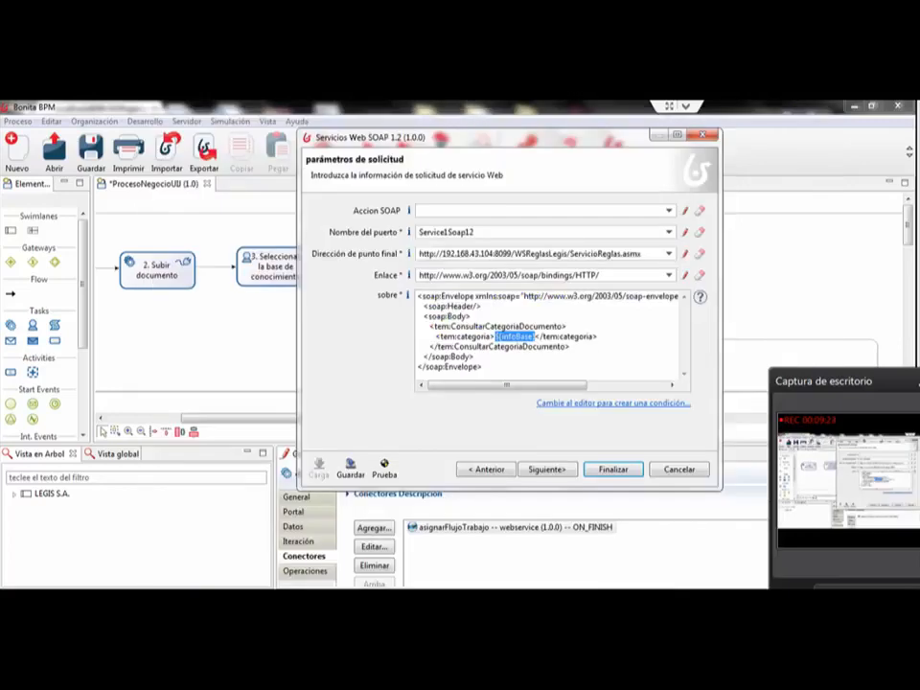
click(547, 469)
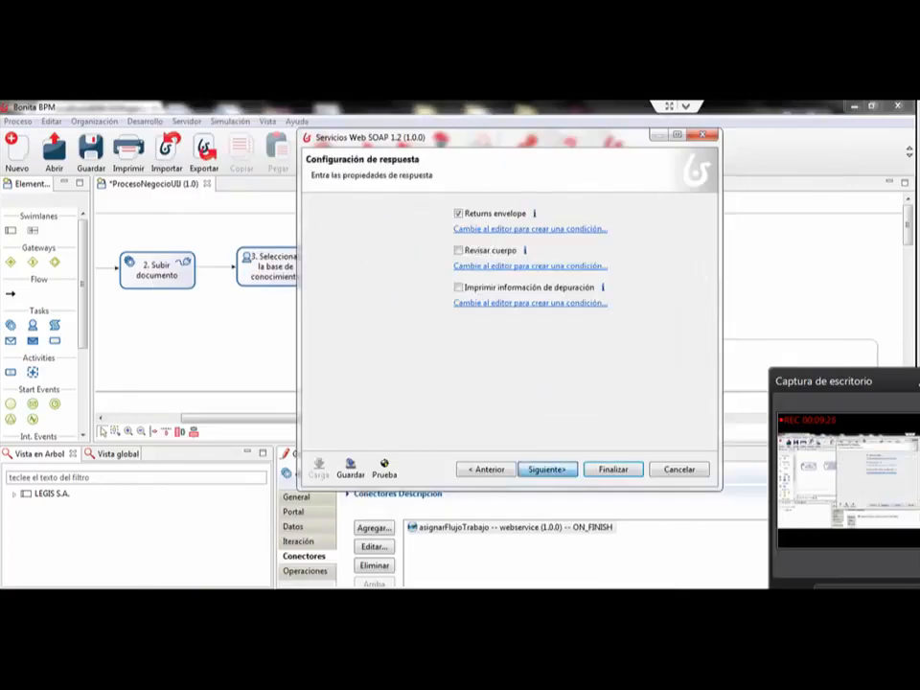
click(547, 470)
click(662, 204)
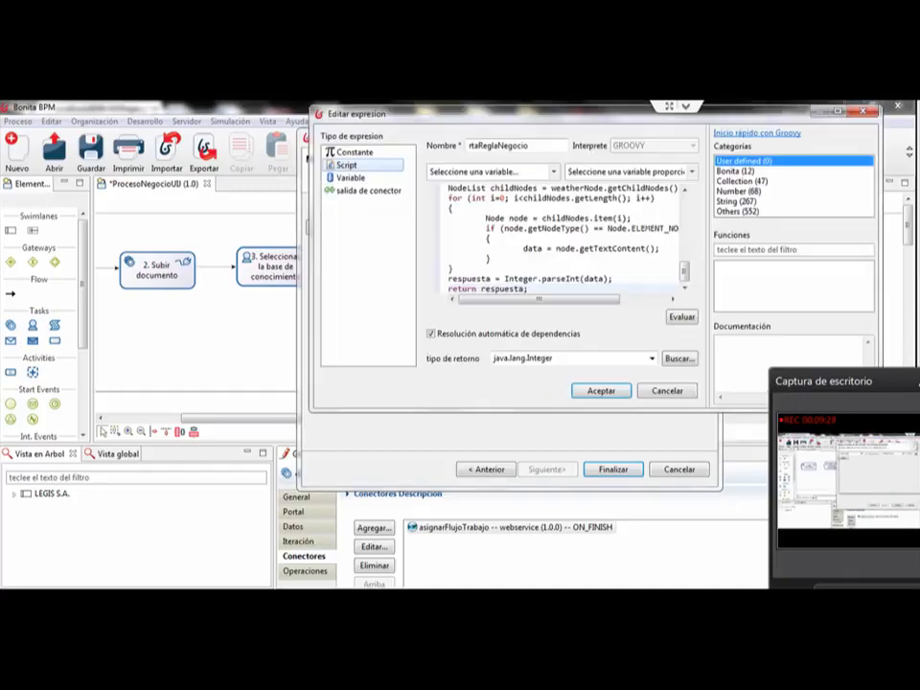
click(838, 111)
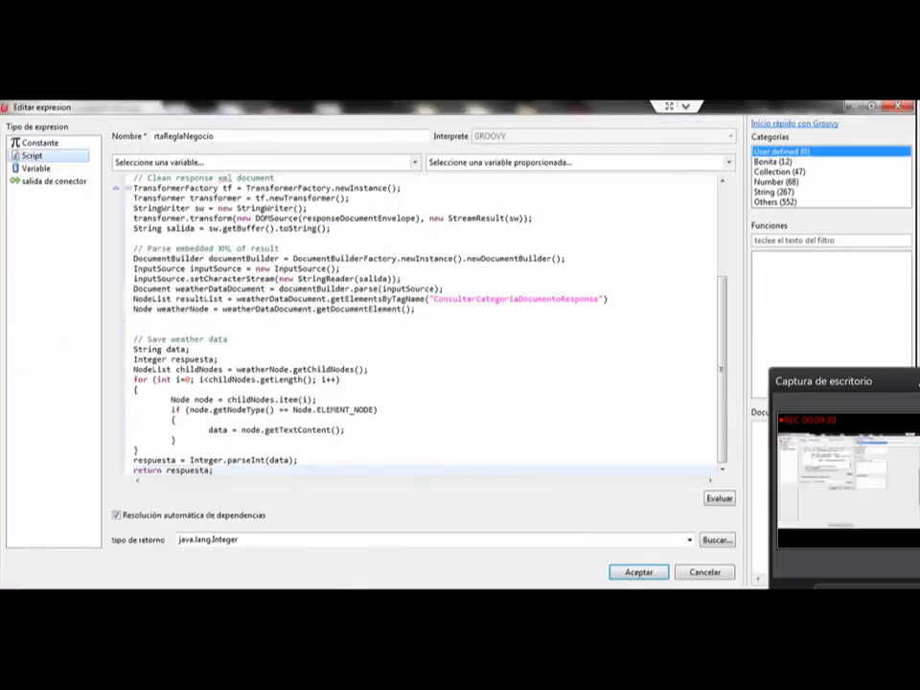
drag(607, 299, 425, 299)
click(428, 329)
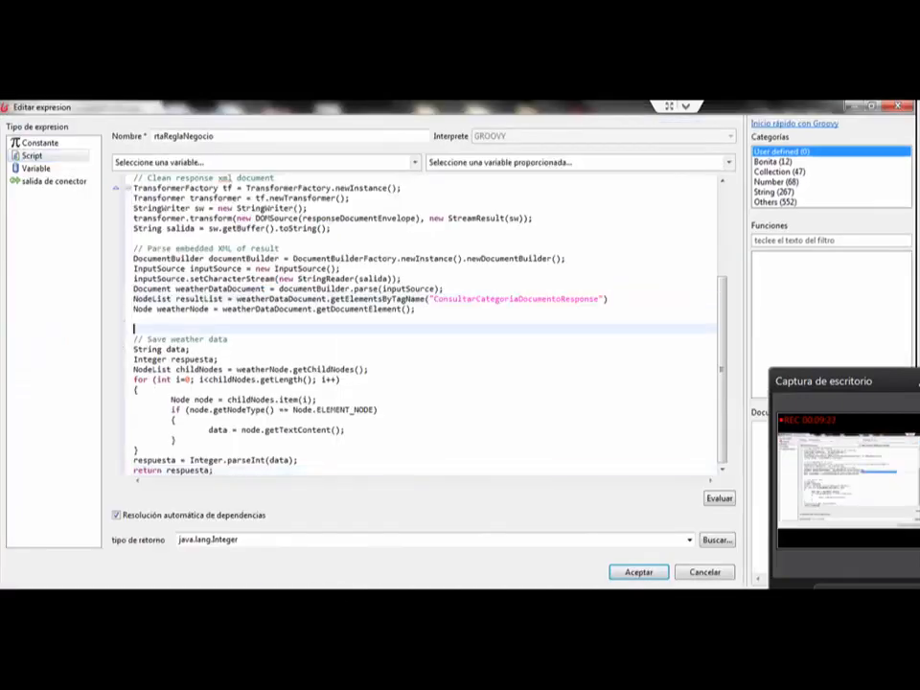
Step: Cancel out of the rtaReglaNegocio expression editor and finish the asignarFlujoTrabajo connector configuration
click(705, 573)
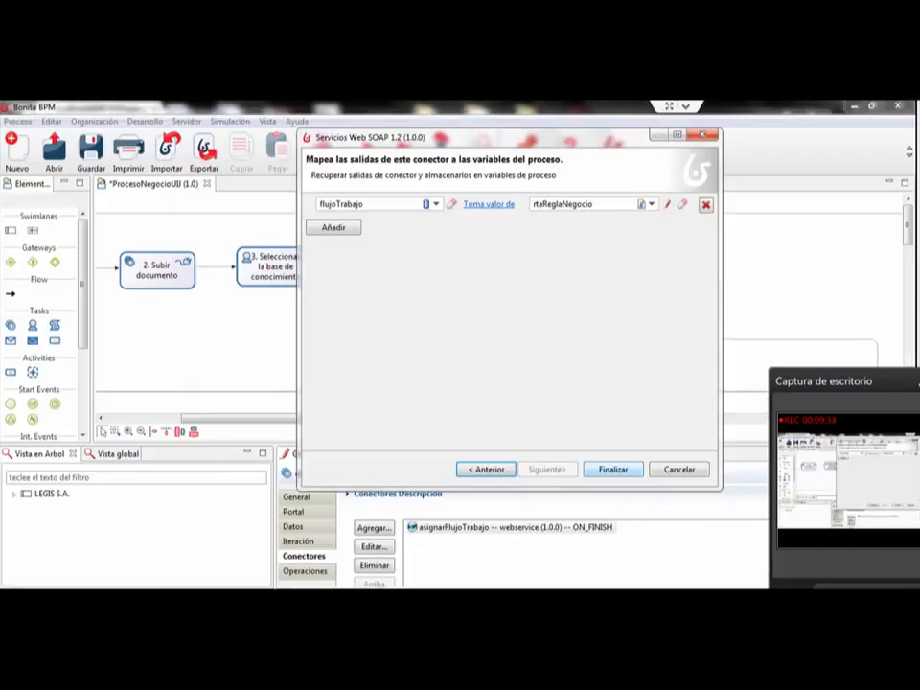
click(614, 470)
click(590, 290)
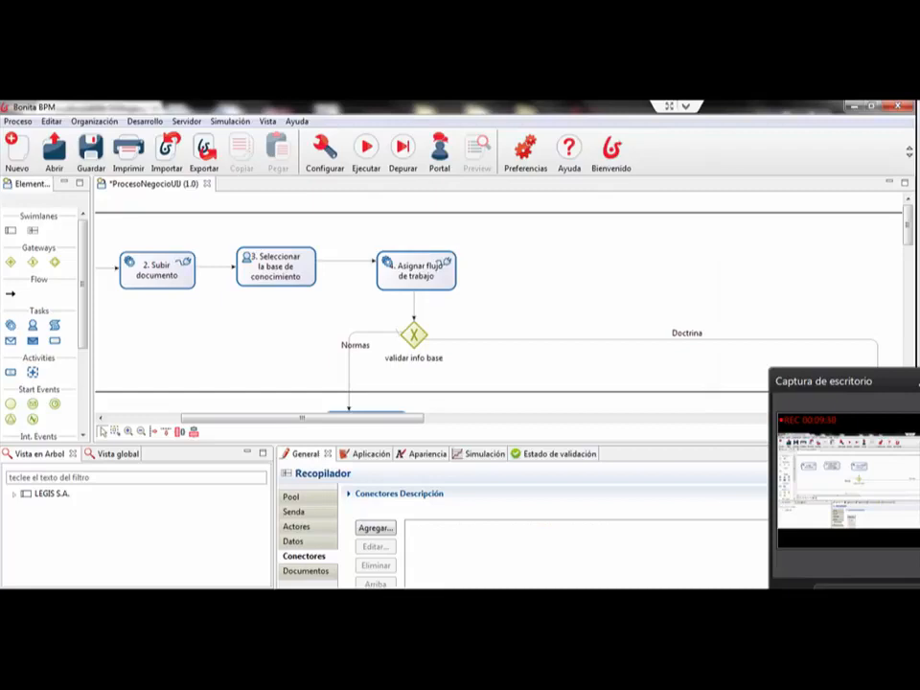
Step: Switch to the SAP_1 virtual machine and minimize its command prompt window
click(232, 598)
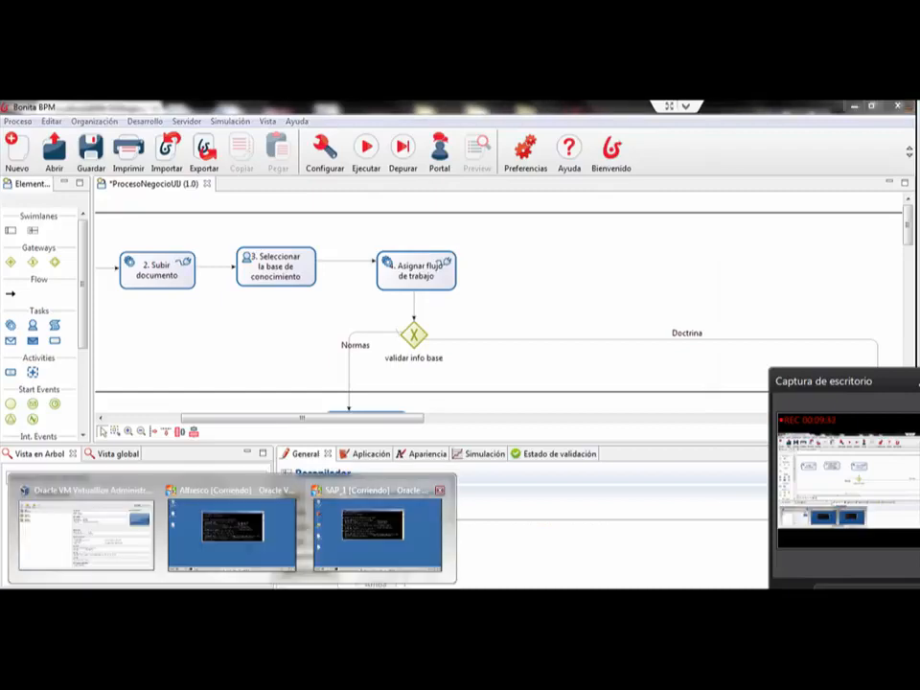
click(378, 533)
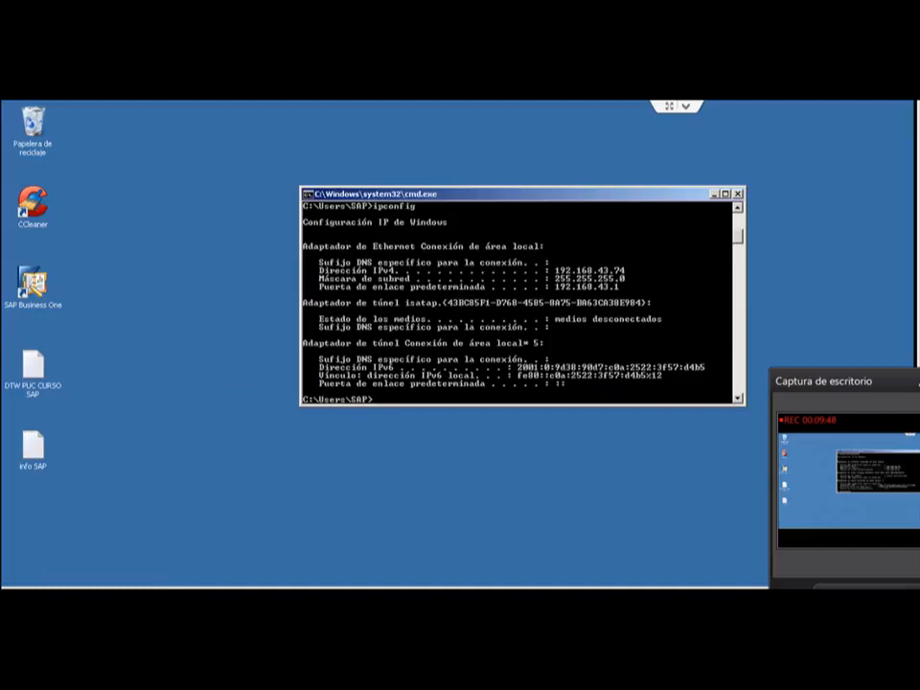
drag(523, 193, 479, 192)
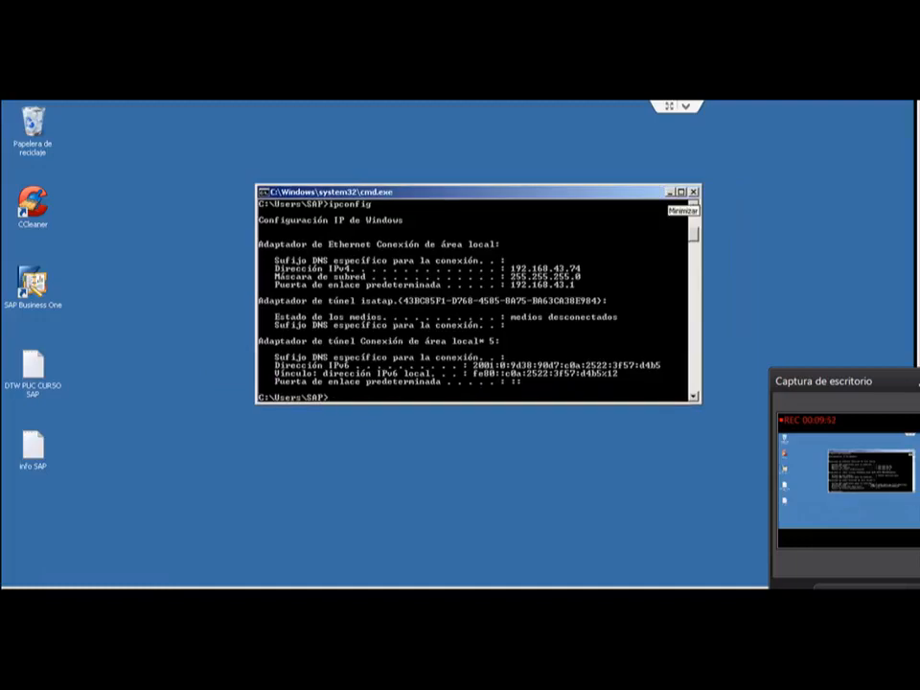
click(669, 192)
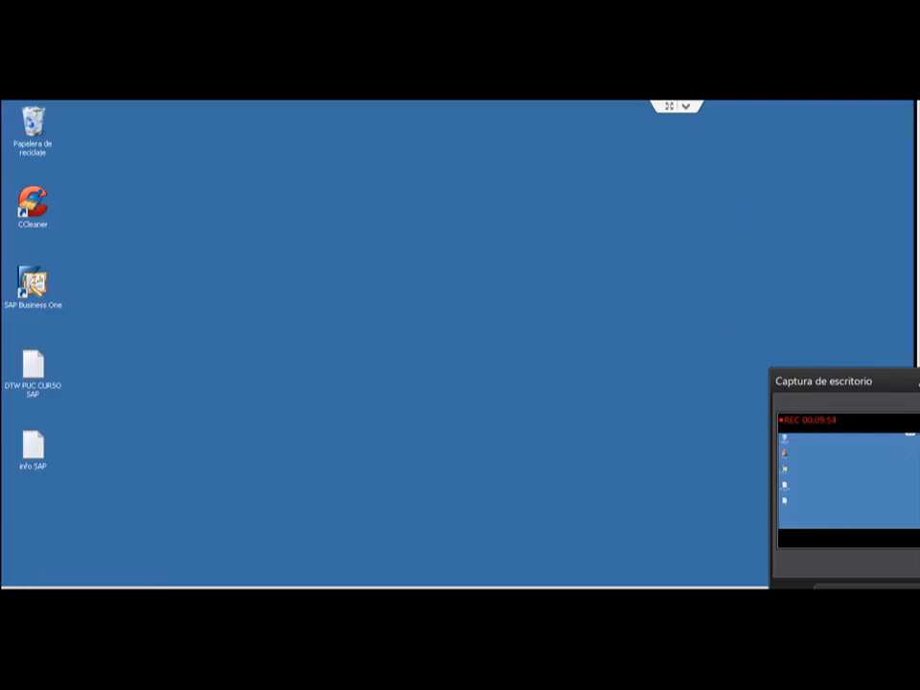
Step: Browse Equipo to the Tomcat 7.0 folder under C:\Archivos de programa\Apache Software Foundation
key(super)
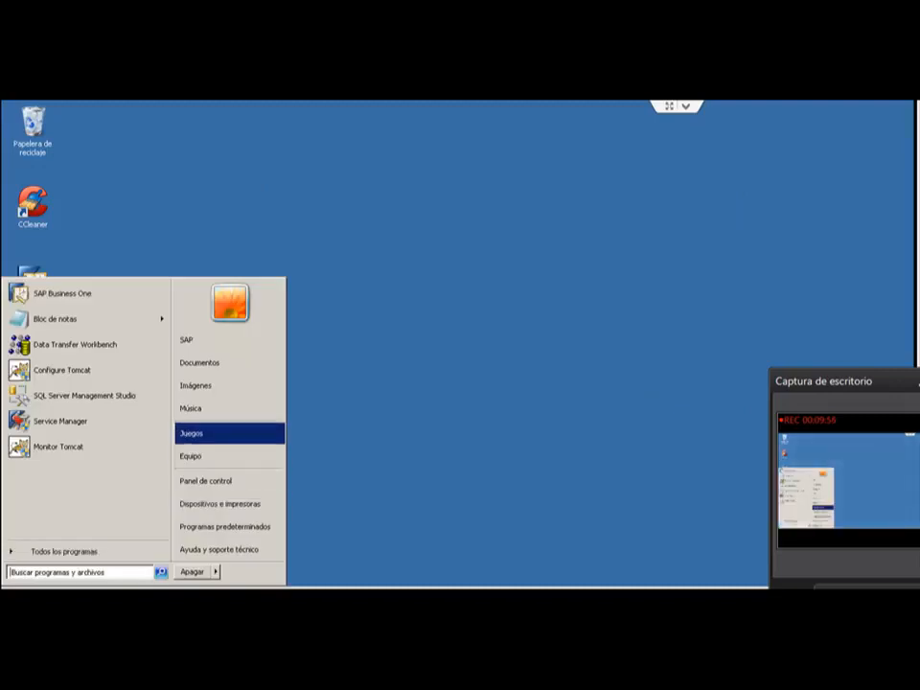
click(269, 457)
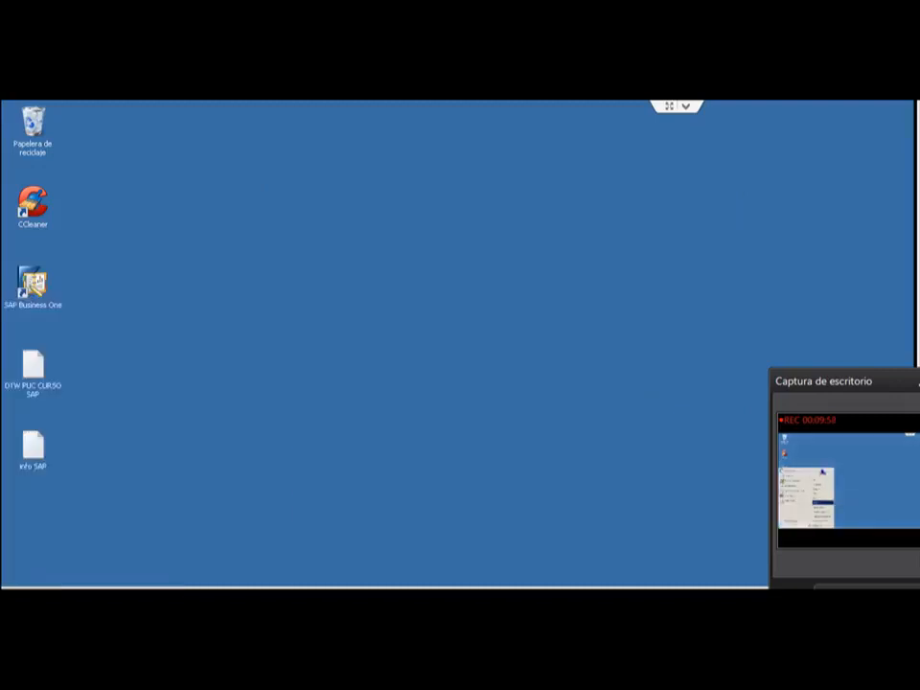
double_click(326, 135)
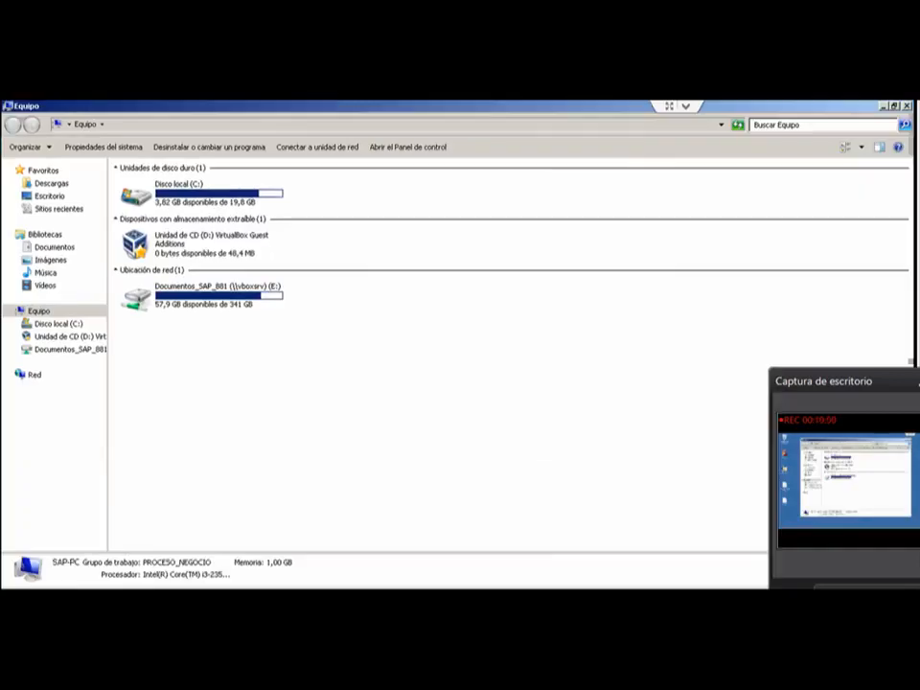
double_click(203, 192)
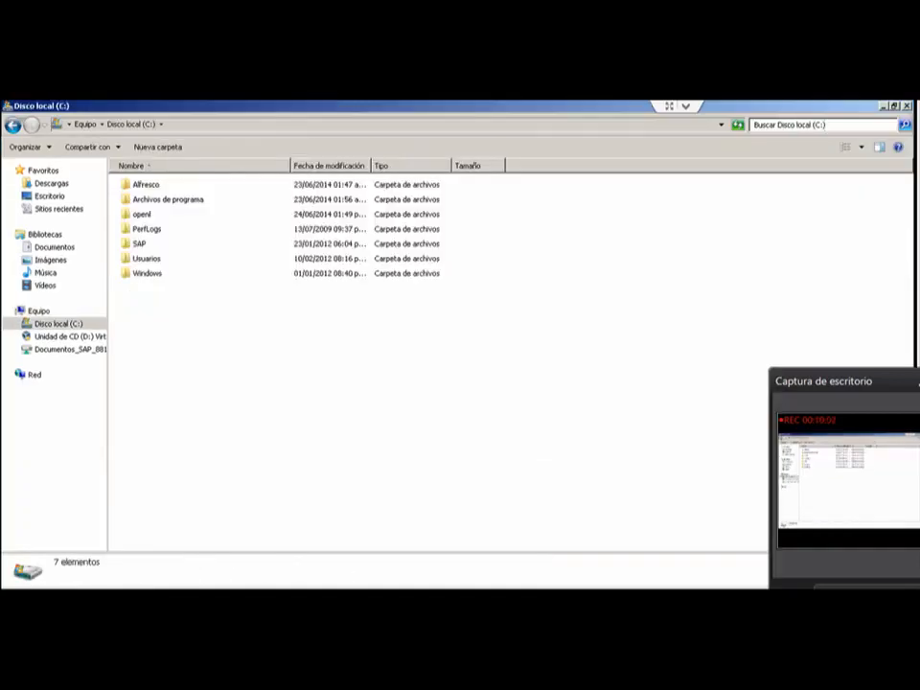
double_click(204, 199)
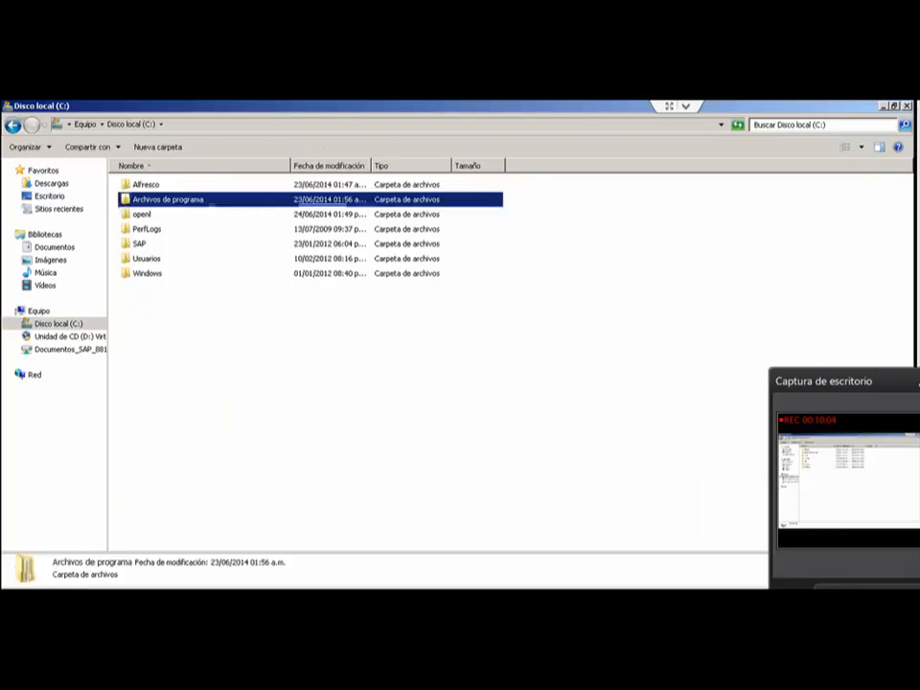
double_click(199, 185)
double_click(151, 200)
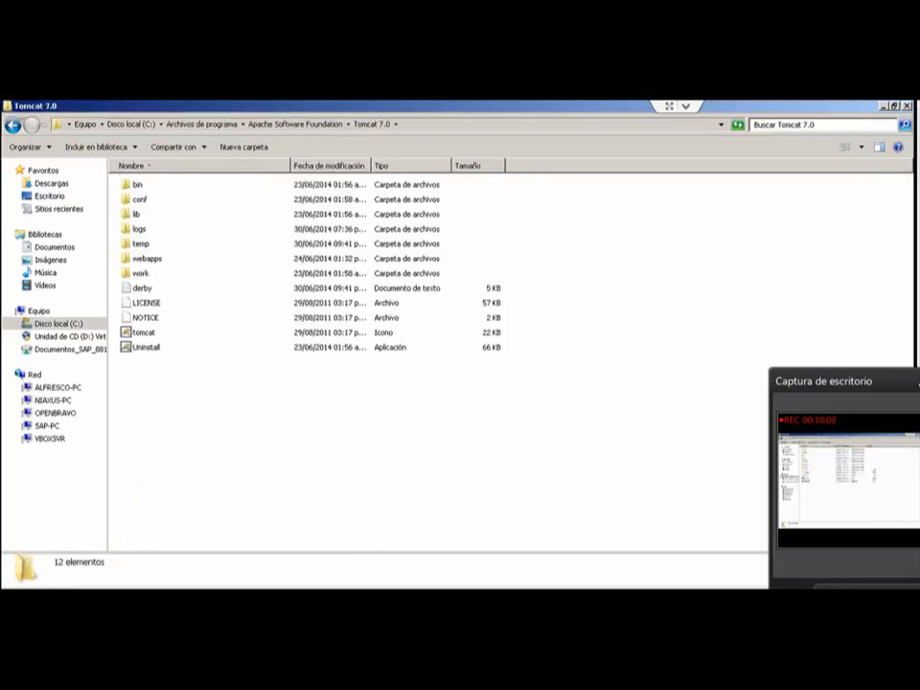
Step: Open the webapps folder and examine the openl-tablets-webstudio-5.9.4.1.war and openl-tablets-ws-5.9.4.1.war files
double_click(147, 259)
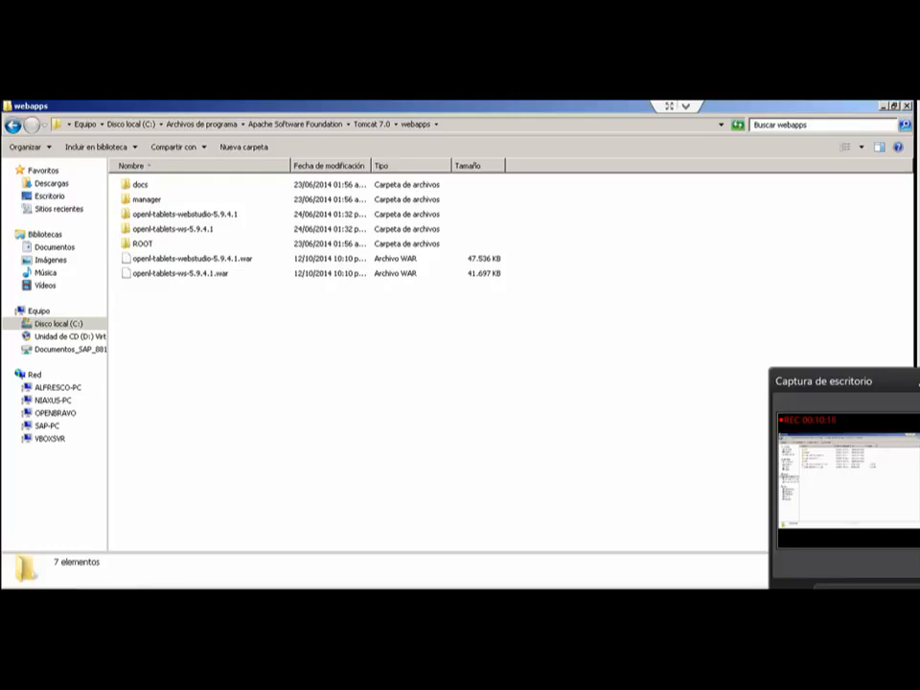
click(192, 259)
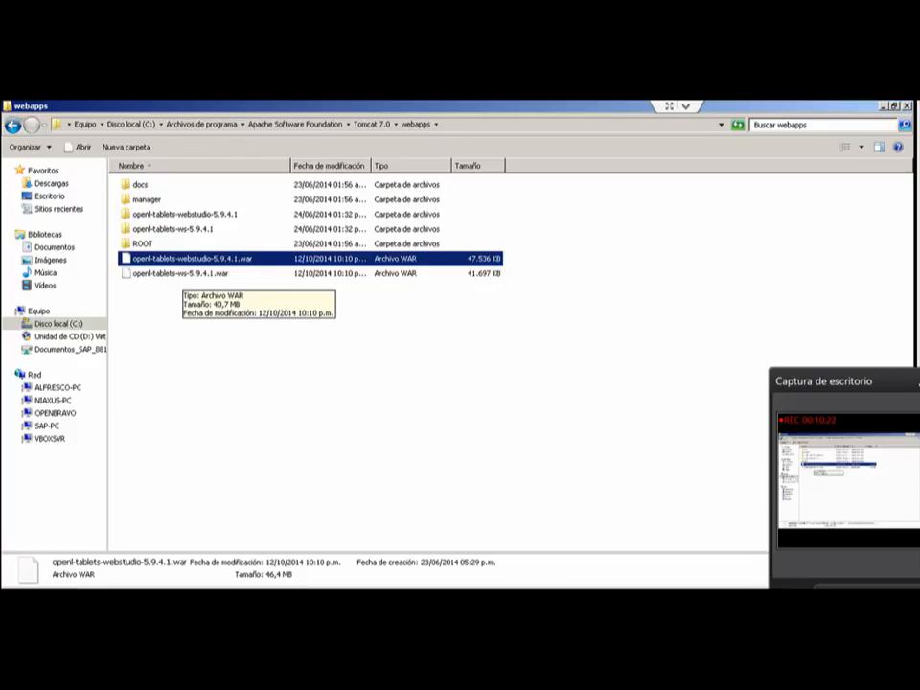
click(276, 357)
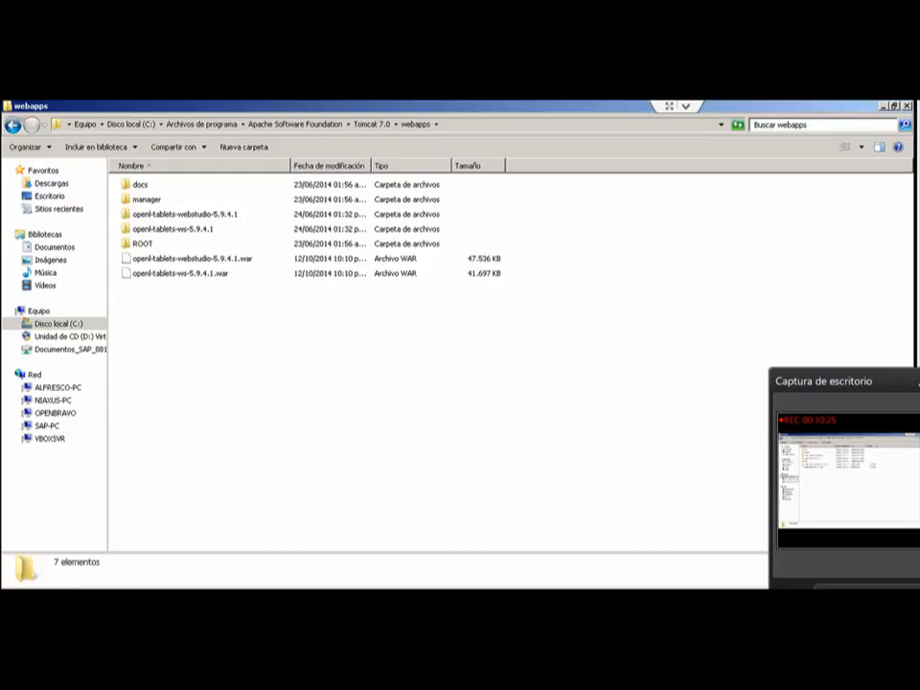
key(super)
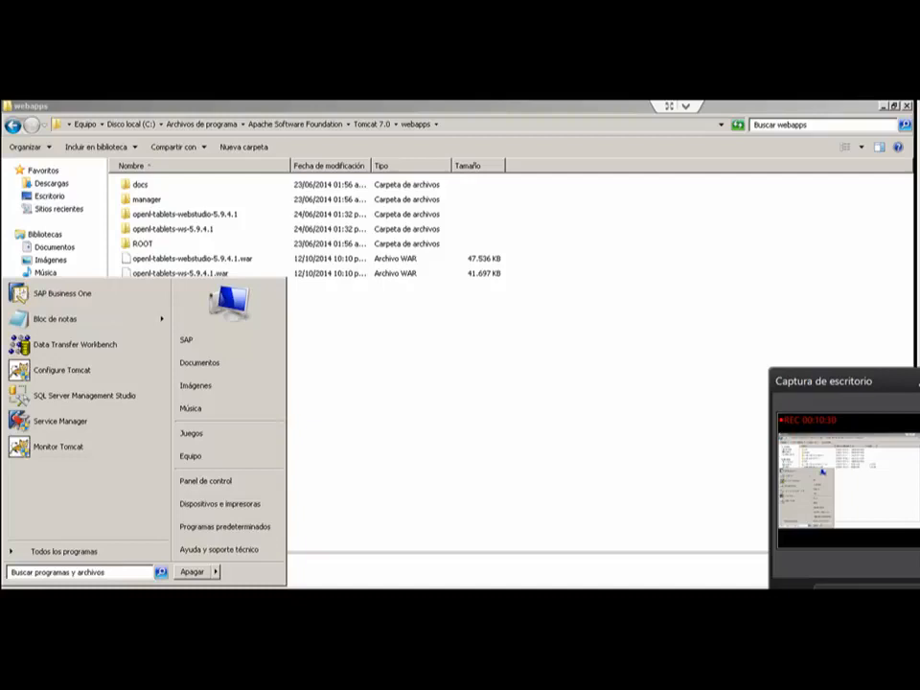
key(Escape)
Step: Return to the Tomcat 7.0 folder and look into its conf folder, then go back up
click(372, 125)
click(537, 403)
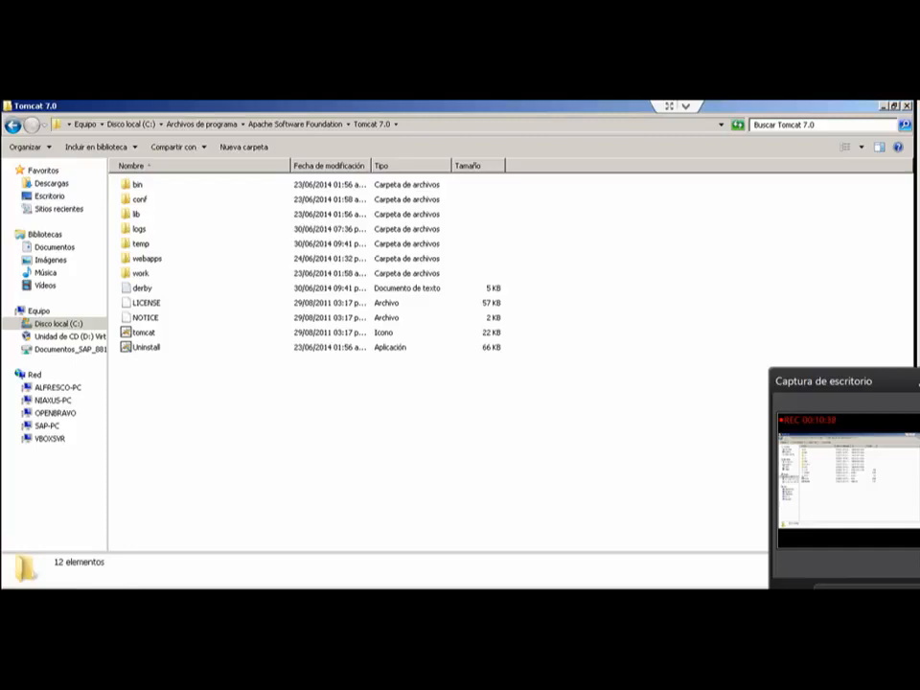
double_click(140, 200)
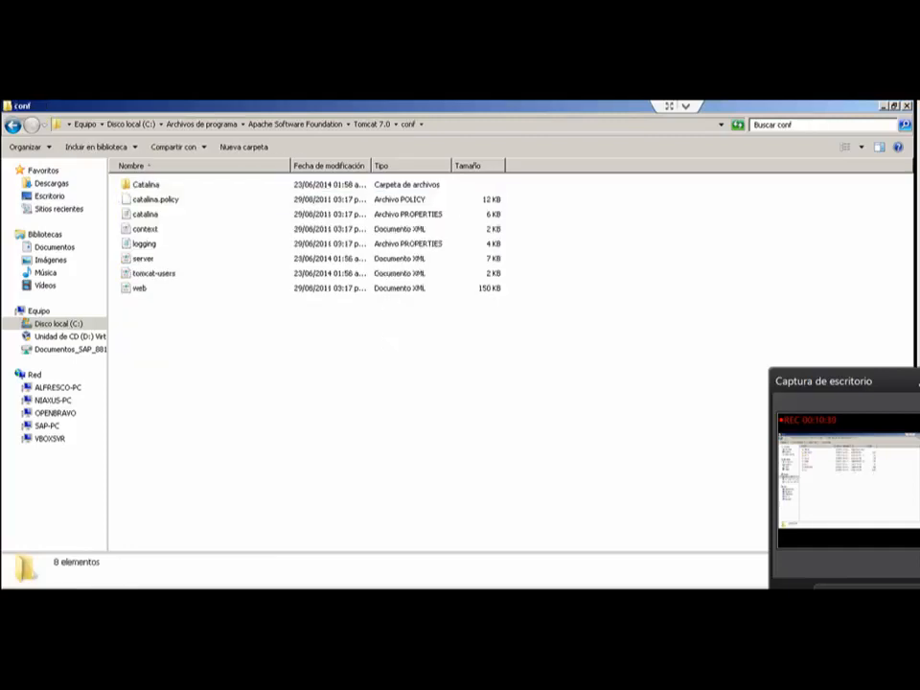
key(BackSpace)
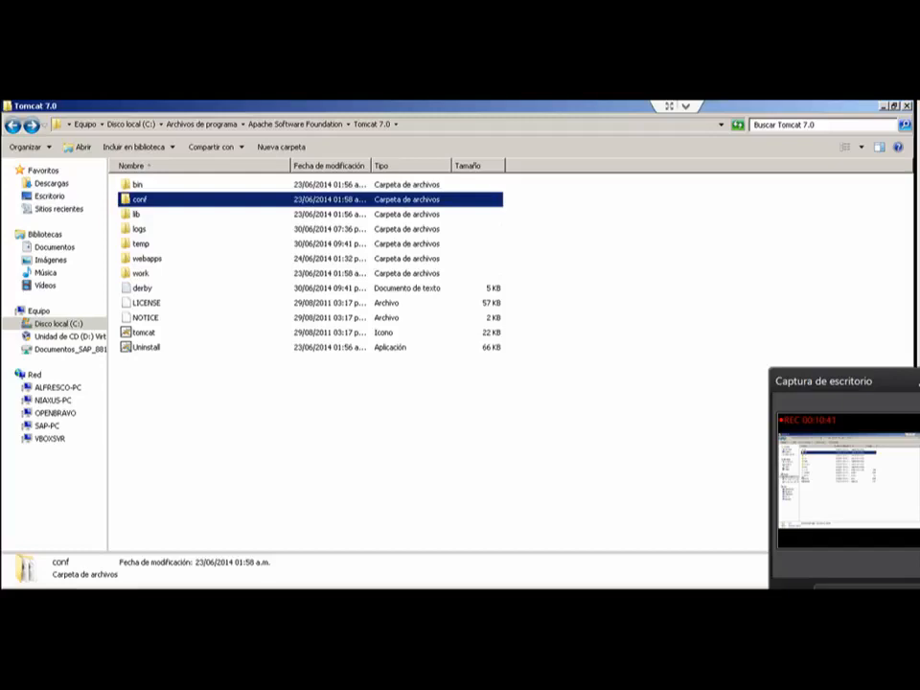
Step: Open Tomcat's bin folder and review the Tomcat7 application's compatibility properties, including the privilege level for all users
double_click(138, 184)
click(143, 214)
right_click(144, 200)
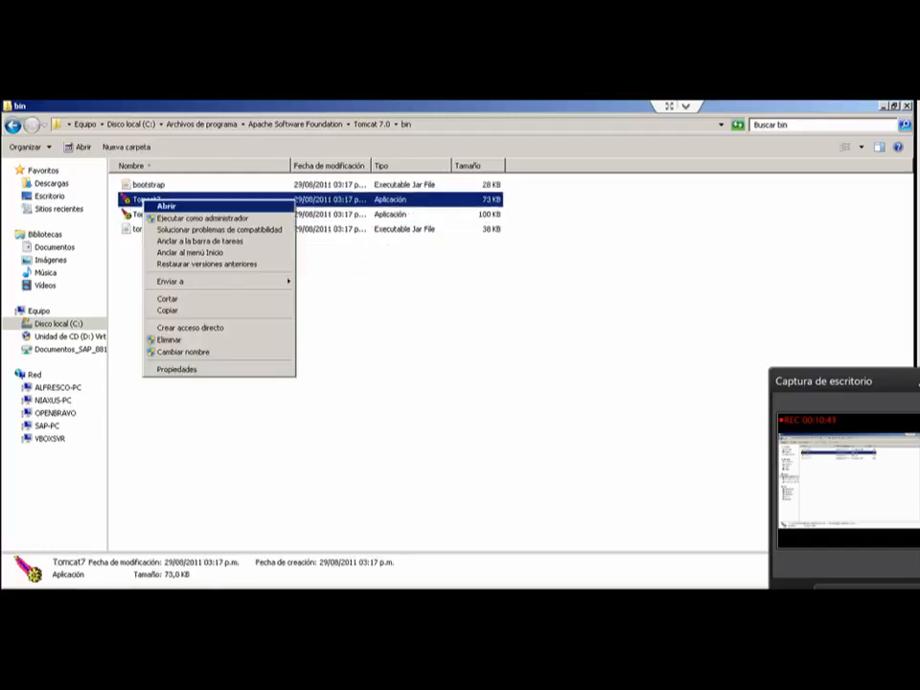
key(Return)
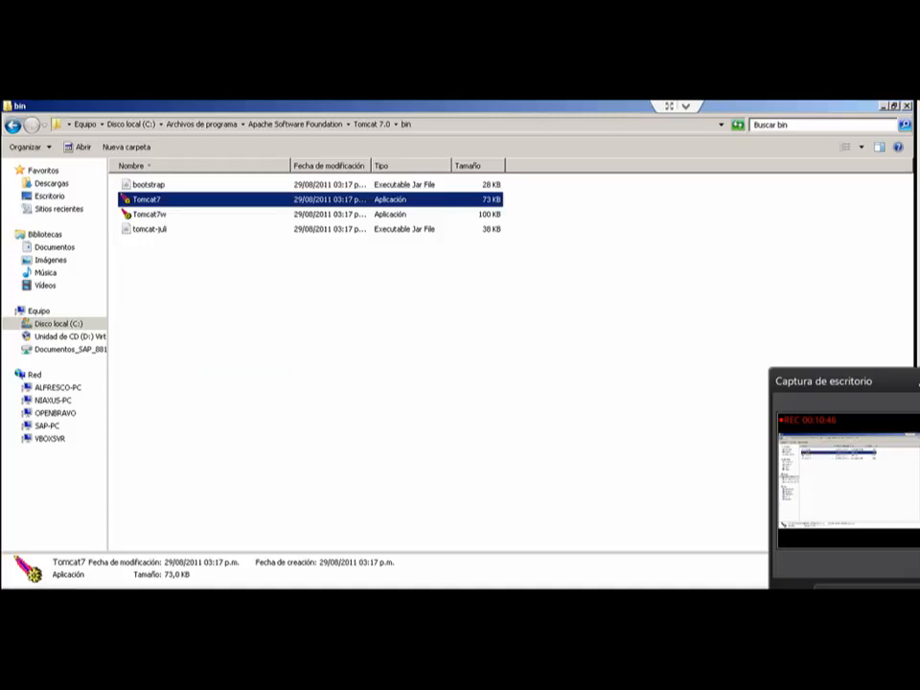
key(ctrl+Tab)
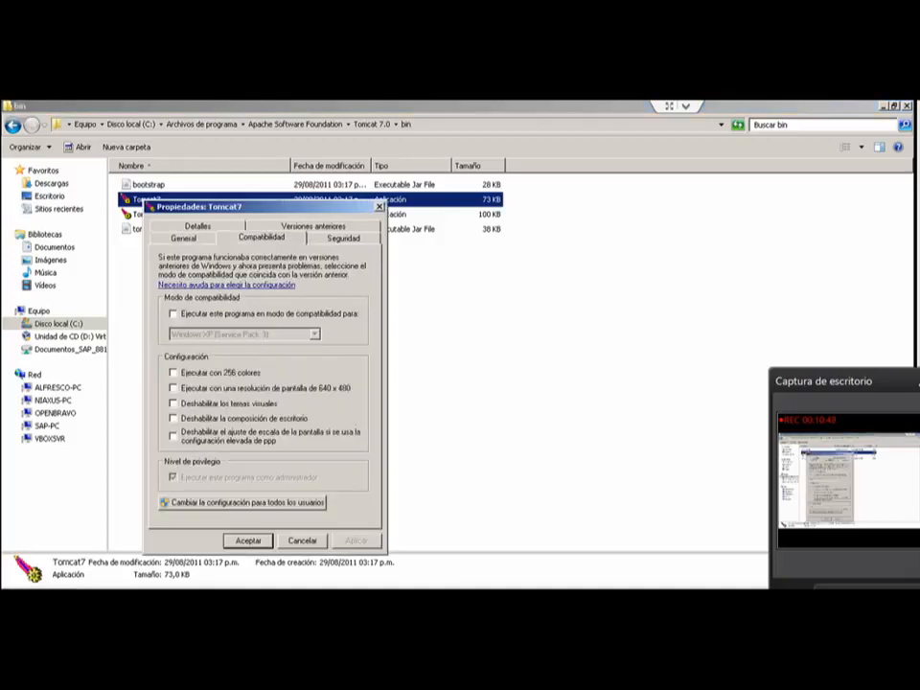
click(243, 502)
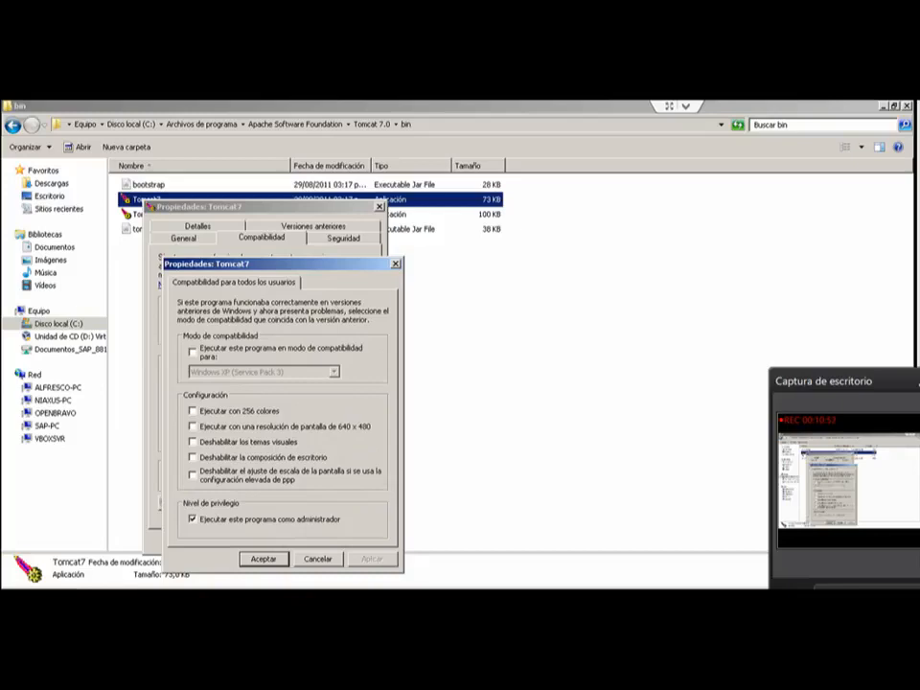
key(Escape)
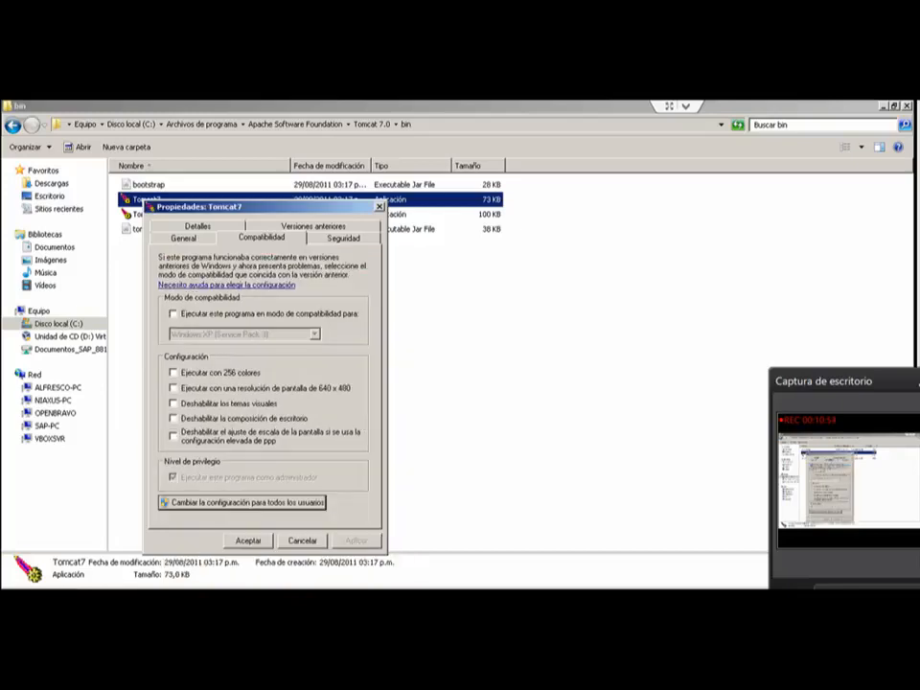
key(Escape)
Step: Look through the context options of the Tomcat7w application and dismiss them
click(149, 215)
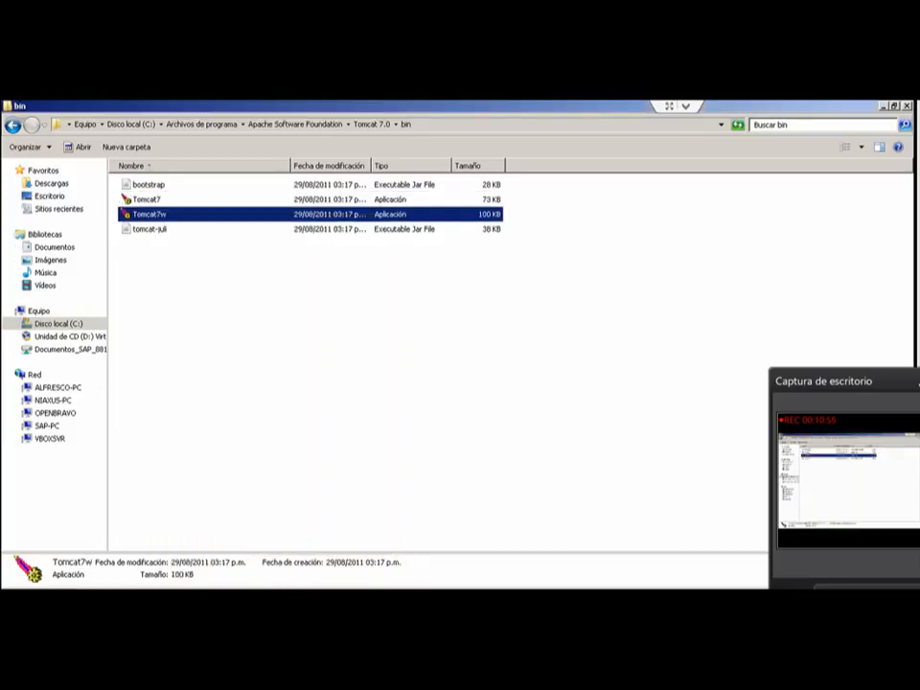
right_click(150, 215)
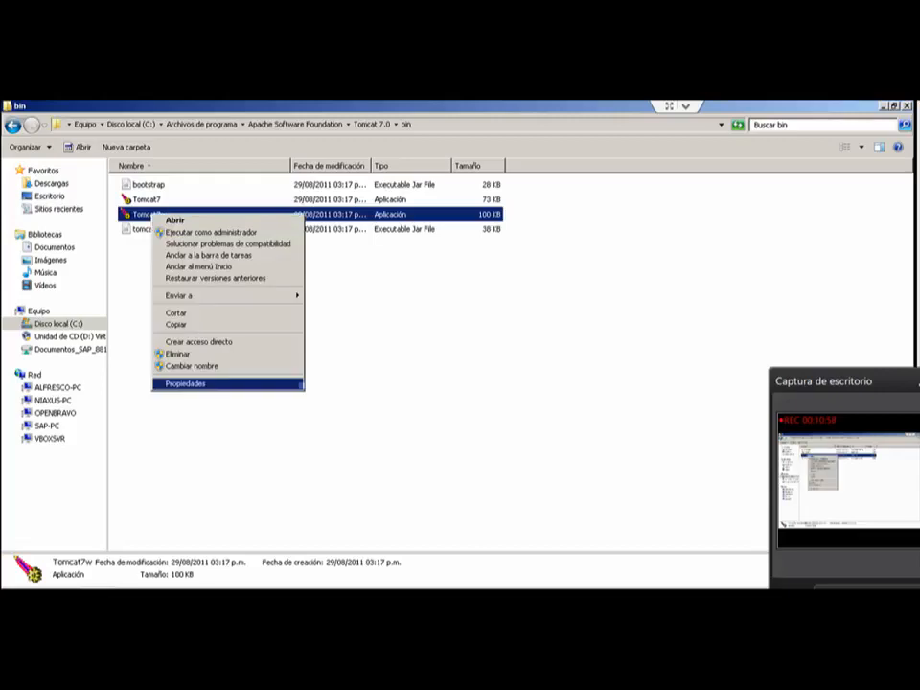
click(412, 364)
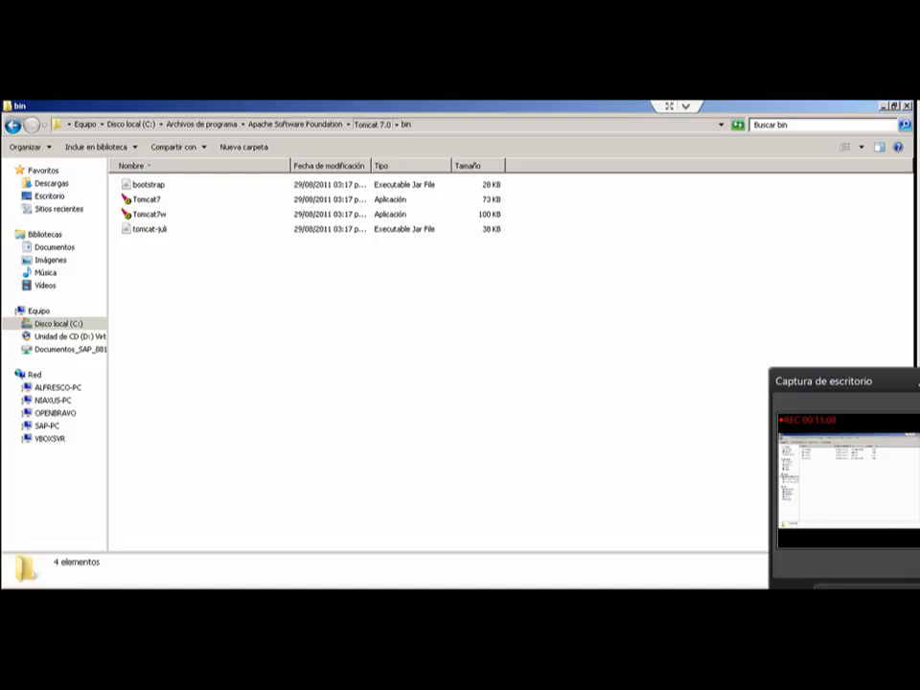
Step: Go back to Tomcat 7.0, reopen the webapps folder and select the openl-tablets-webstudio-5.9.4.1.war file
click(372, 125)
click(623, 335)
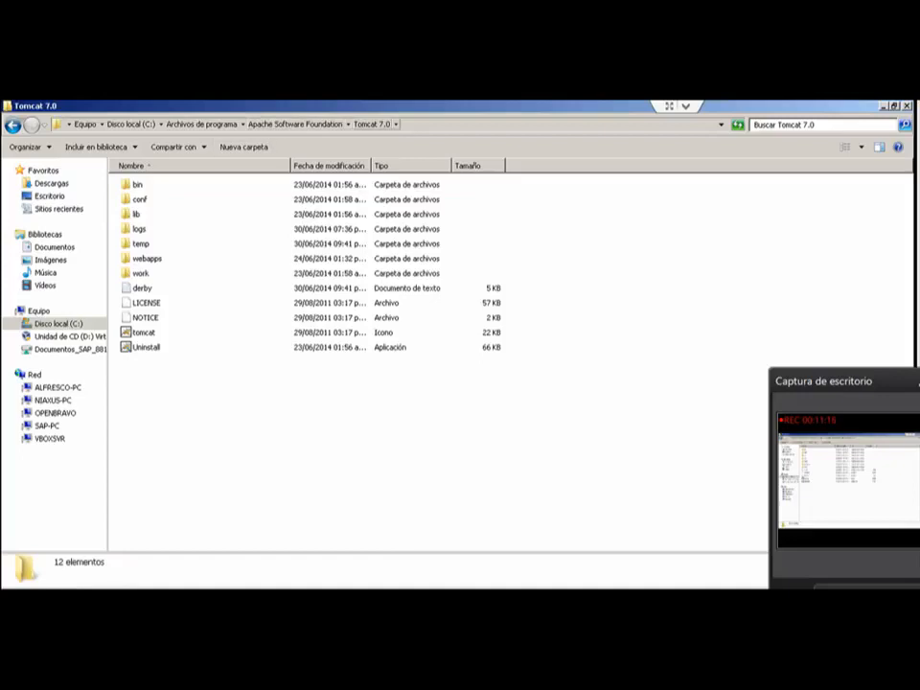
double_click(147, 259)
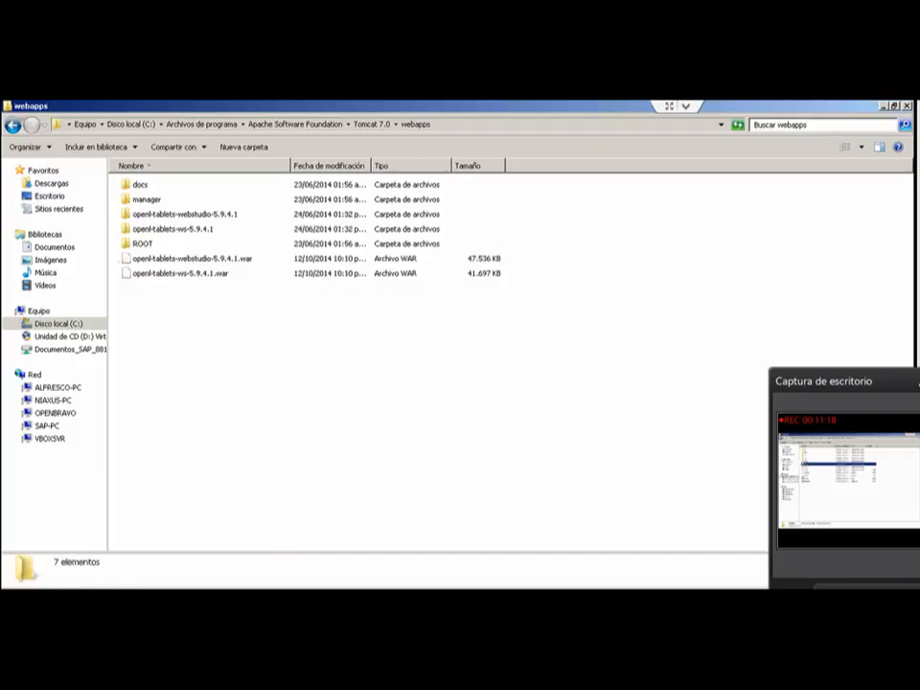
click(142, 244)
click(180, 273)
click(191, 259)
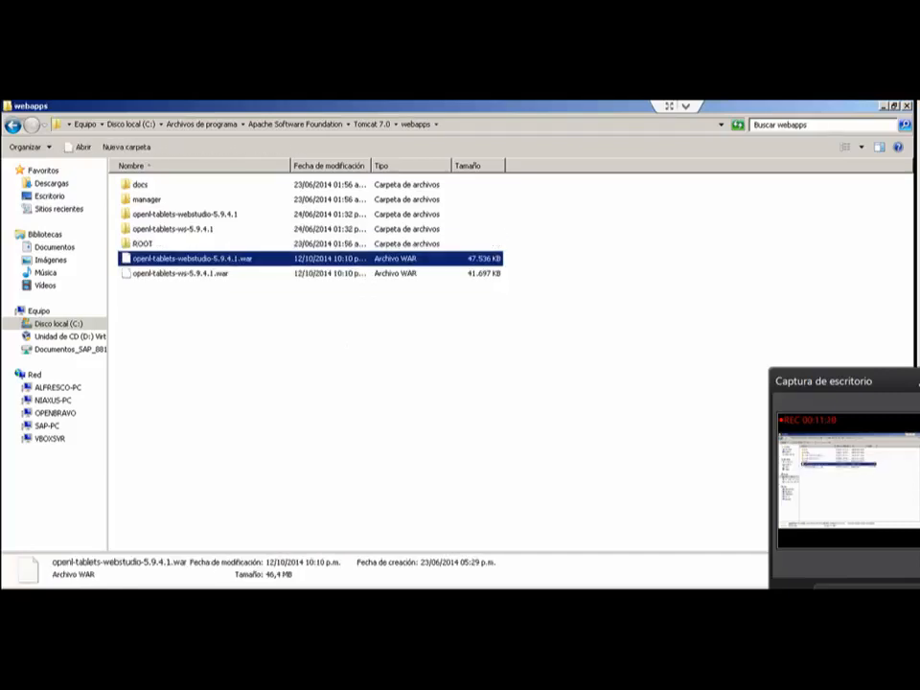
Step: Look into the deployed openl-tablets-webstudio-5.9.4.1 and openl-tablets-ws-5.9.4.1 folders, returning to webapps after each
click(221, 331)
click(185, 214)
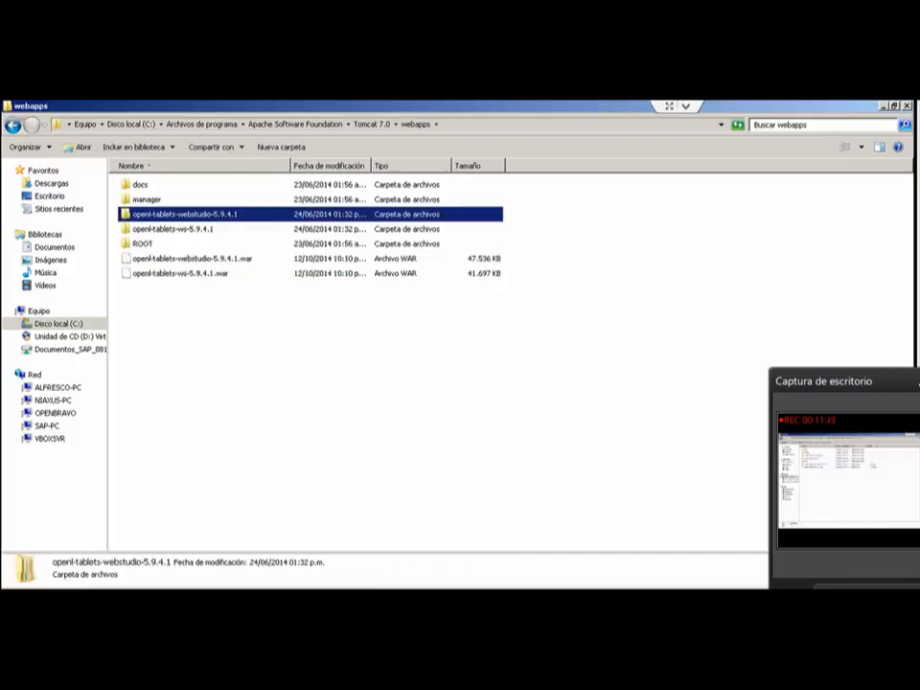
click(174, 230)
double_click(185, 214)
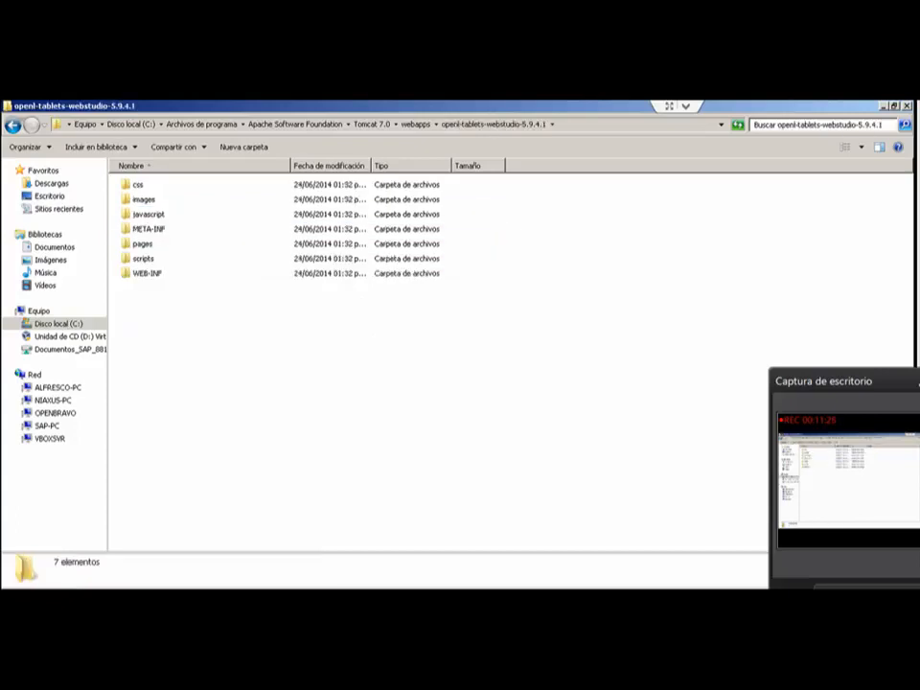
click(13, 126)
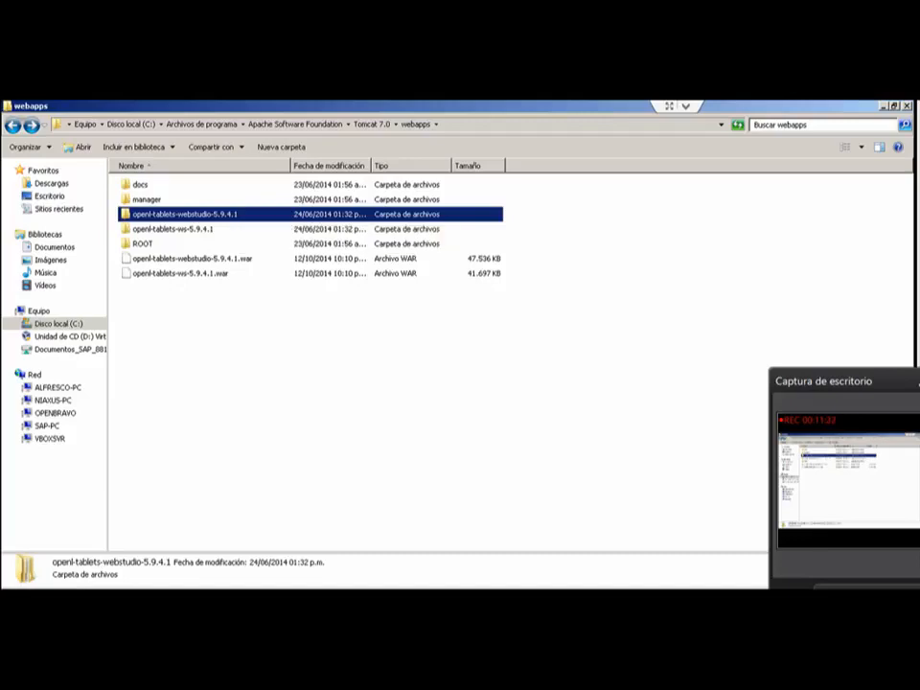
double_click(173, 229)
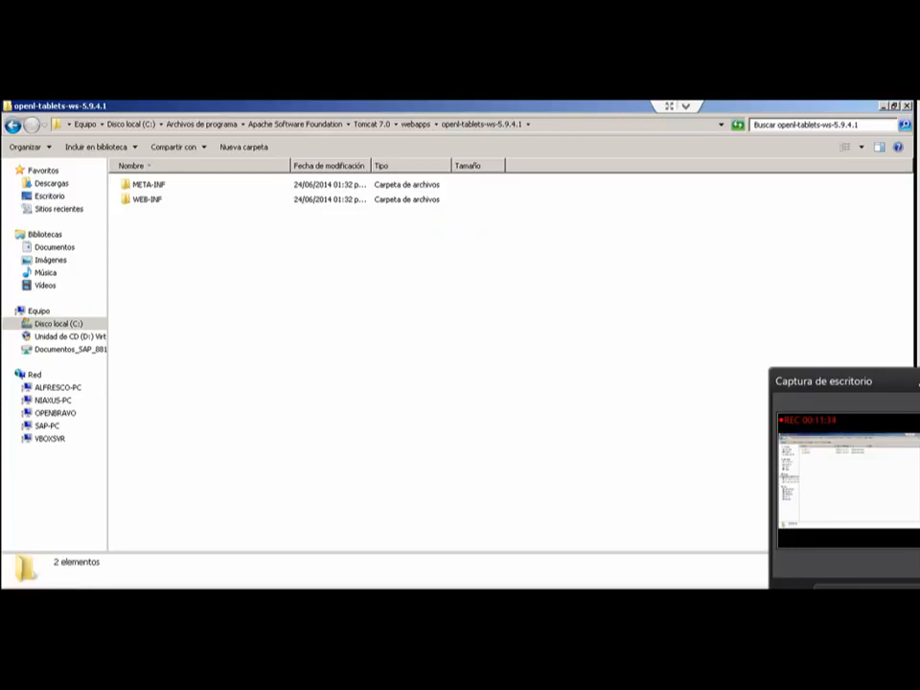
click(12, 125)
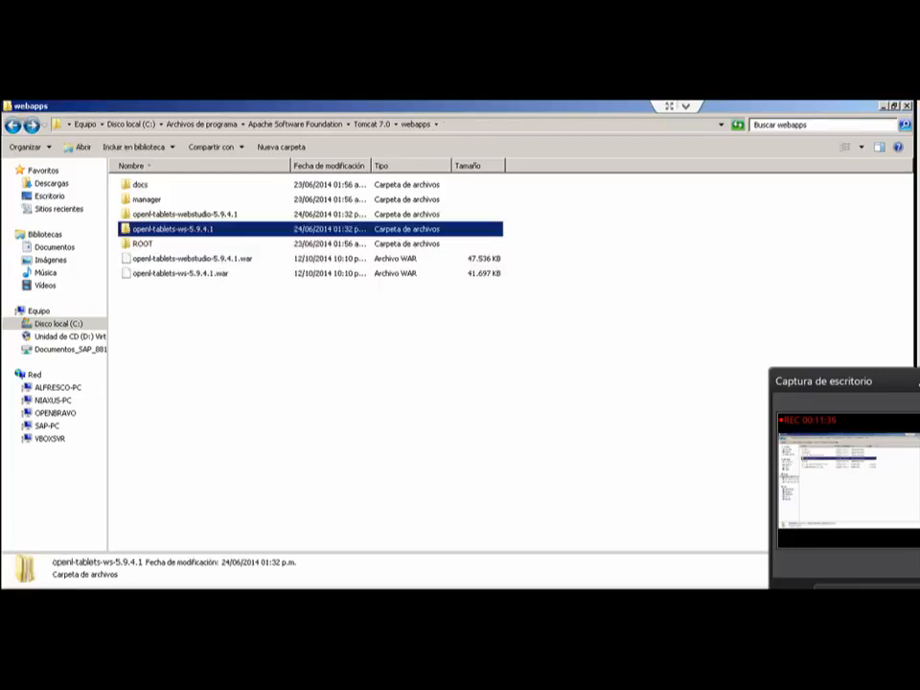
click(431, 359)
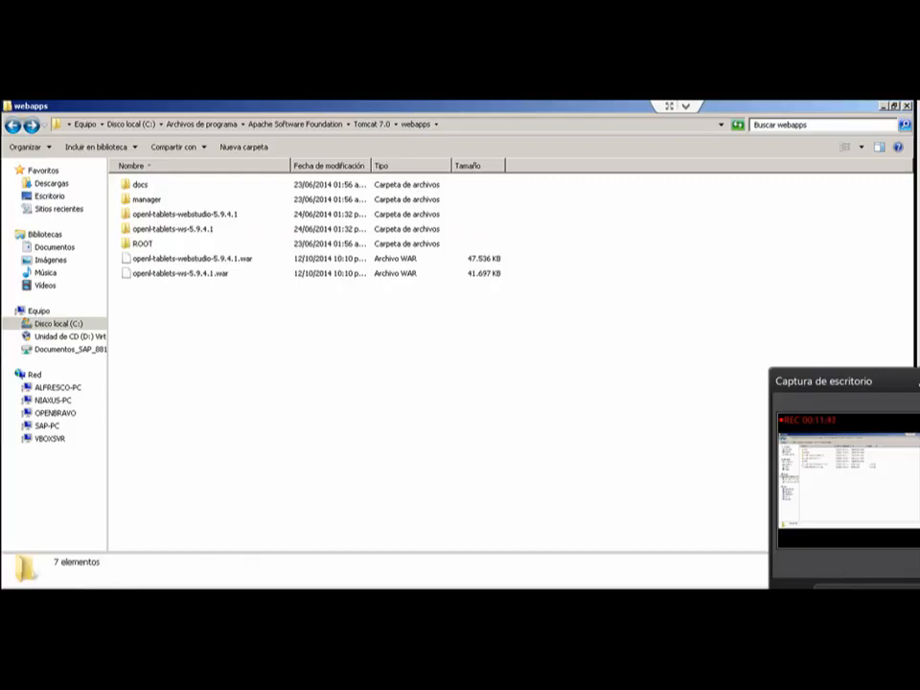
Step: Launch Monitor Tomcat, allow it to make changes, and show the Java settings in the Tomcat7 service properties
key(super)
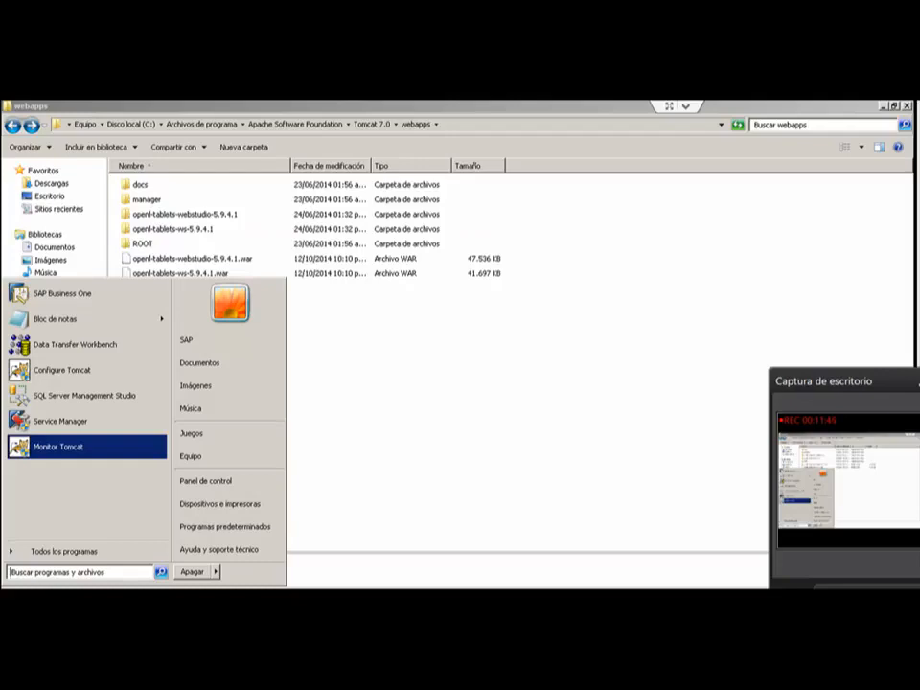
key(Return)
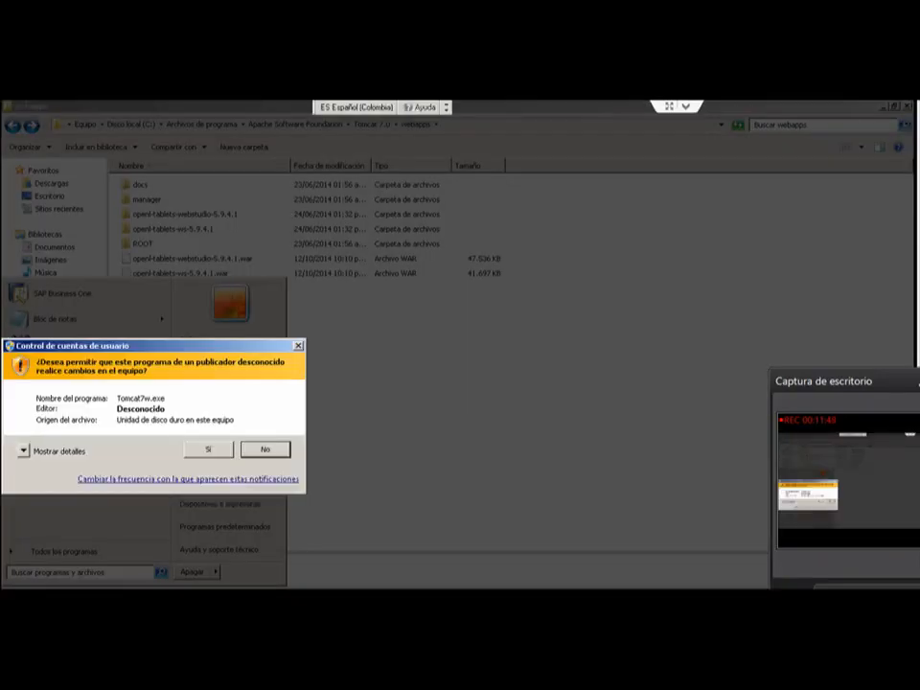
click(208, 450)
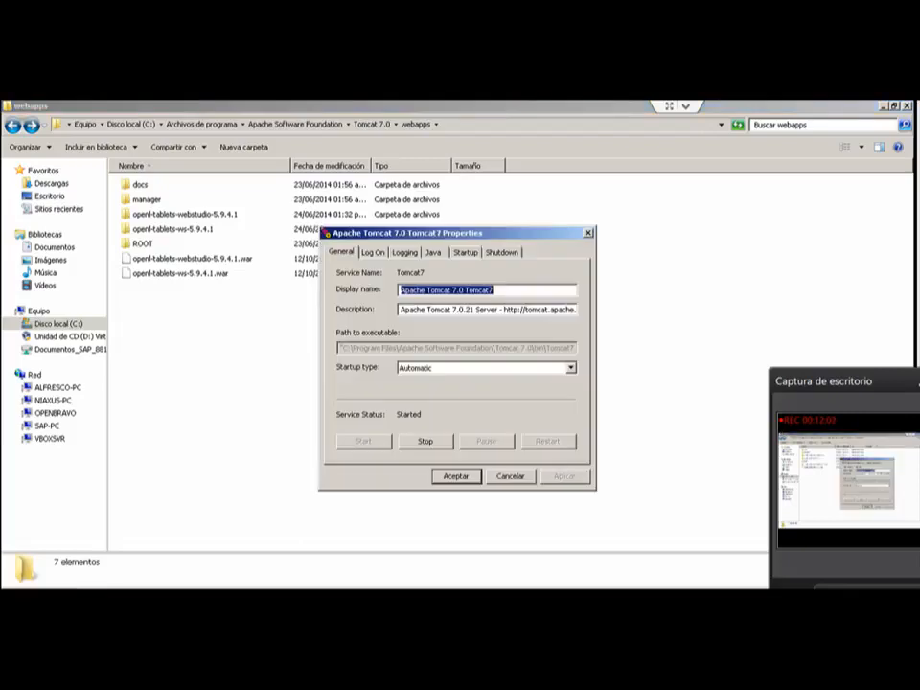
click(434, 252)
drag(449, 233, 449, 194)
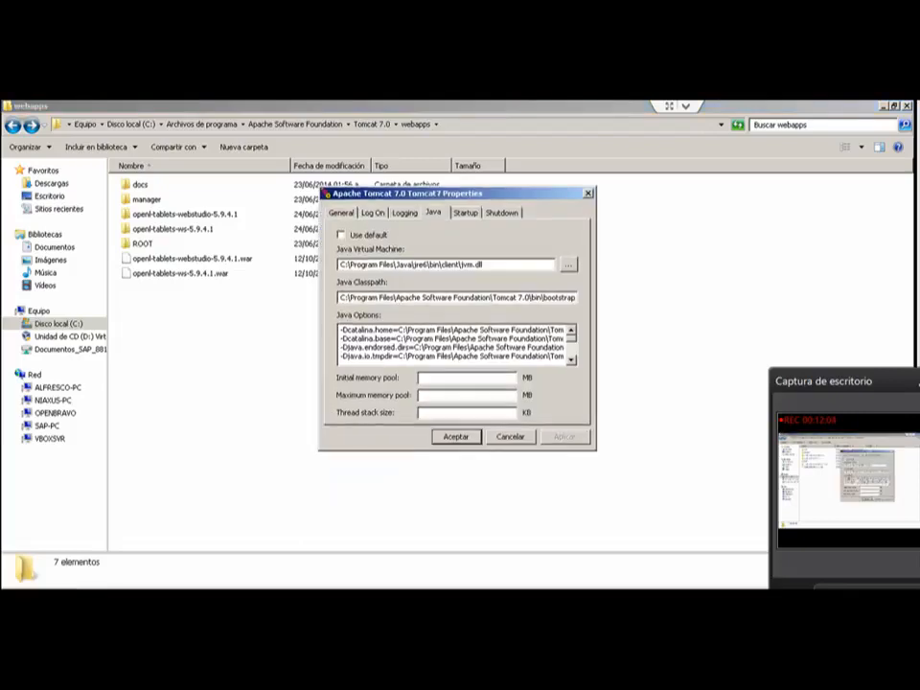
Step: Examine the Java options for heap, garbage collection and PermSize memory, then close the Tomcat7 properties without changes
scroll(455, 343, down, 2)
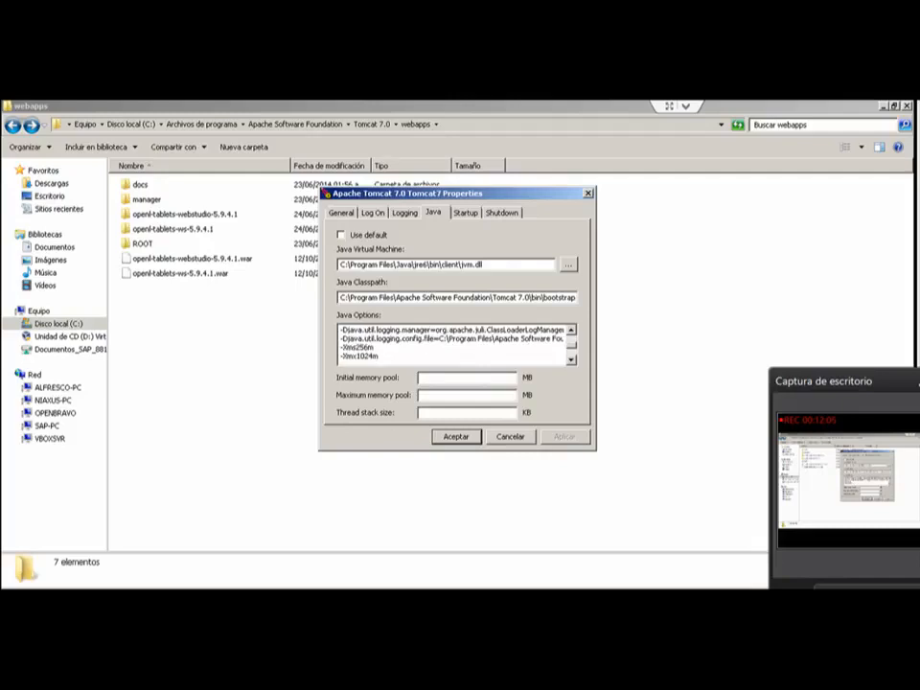
drag(341, 347, 421, 348)
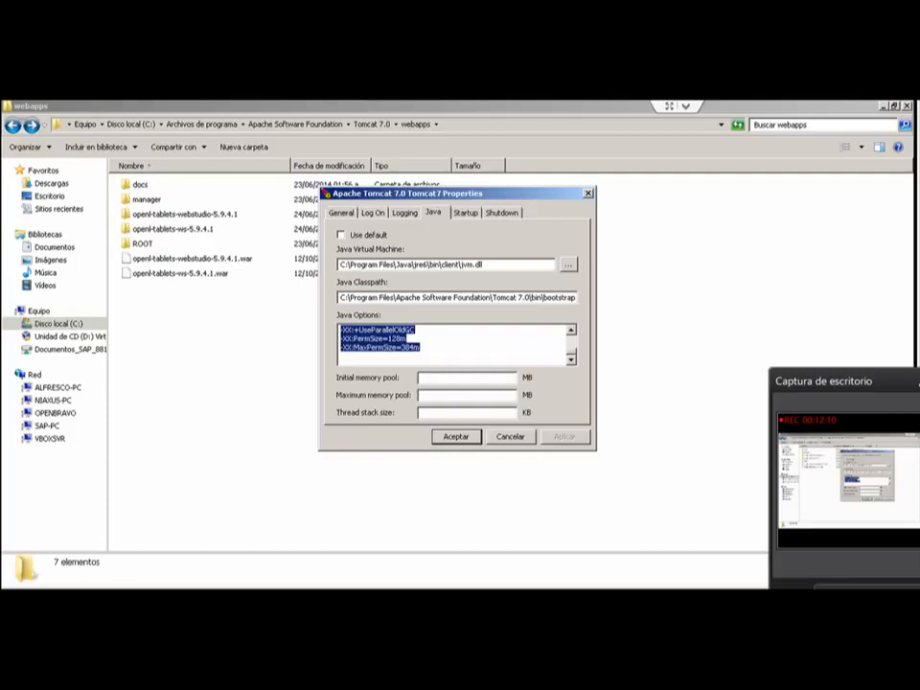
scroll(455, 343, up, 3)
scroll(455, 344, down, 1)
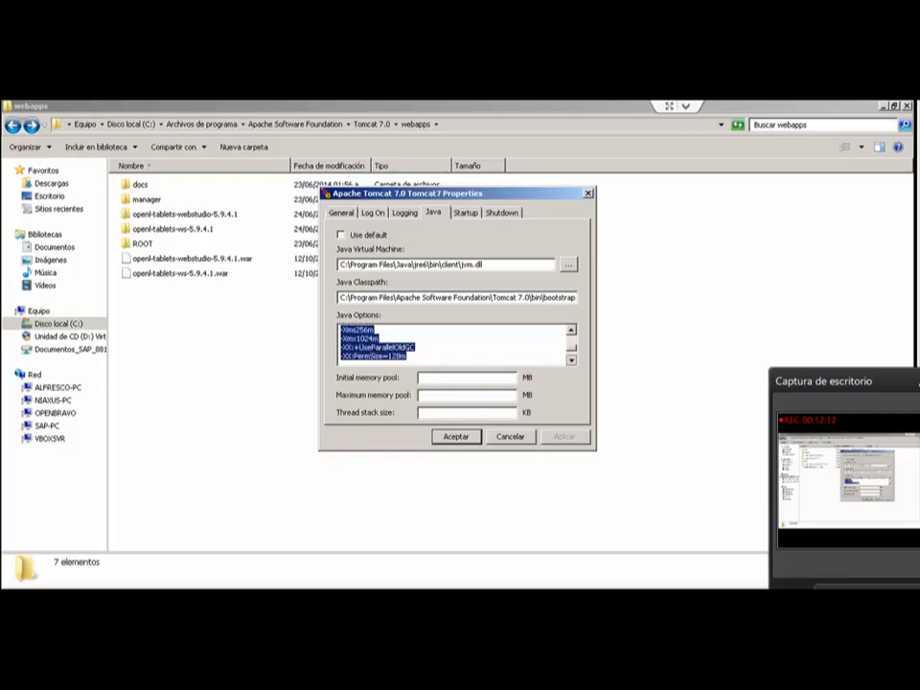
scroll(455, 343, down, 1)
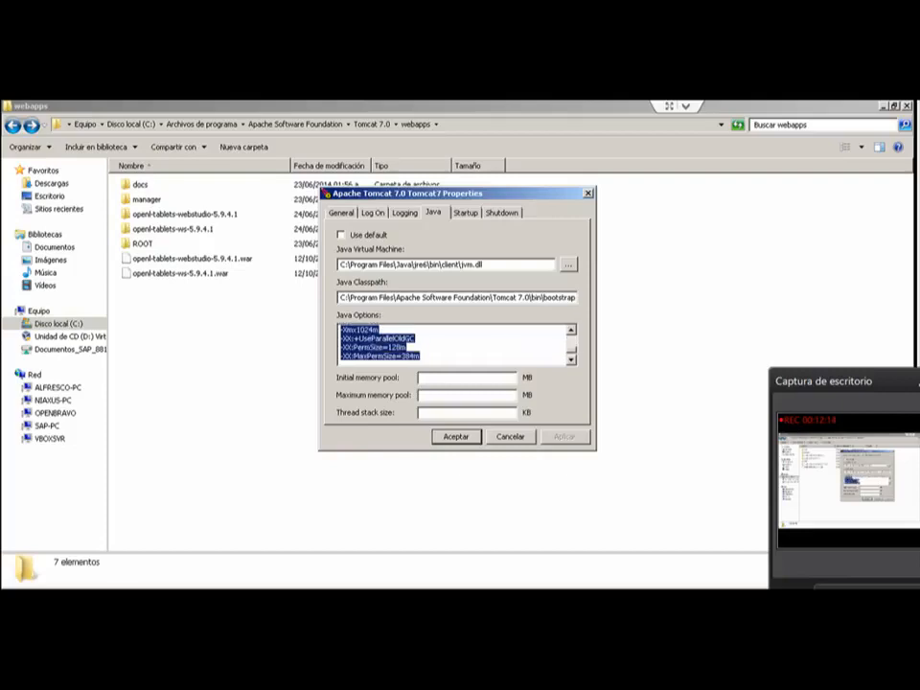
scroll(456, 343, up, 1)
click(380, 339)
scroll(455, 344, up, 6)
scroll(456, 343, down, 6)
scroll(455, 343, up, 3)
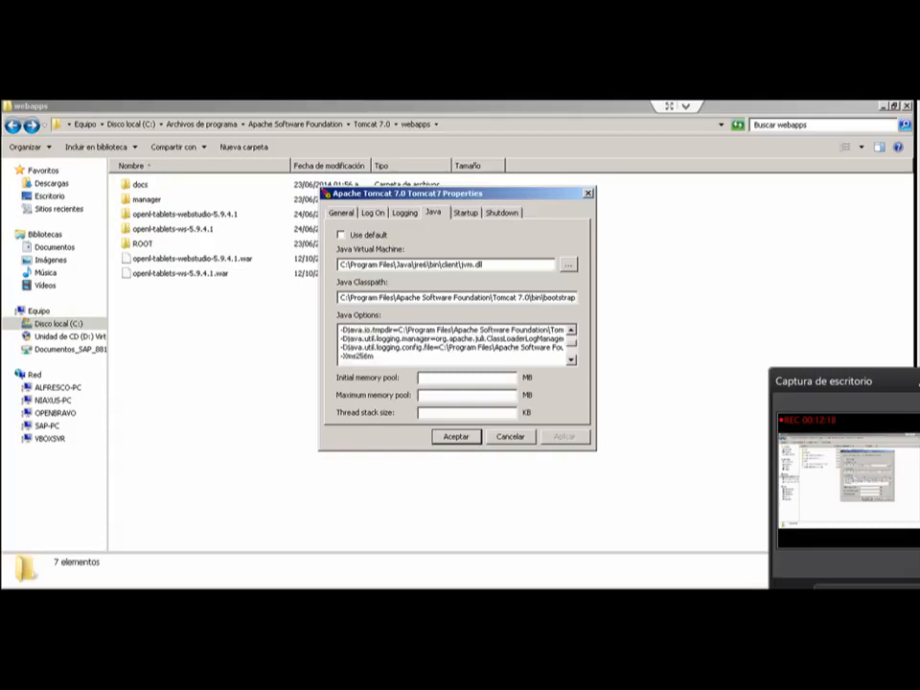
scroll(456, 344, down, 3)
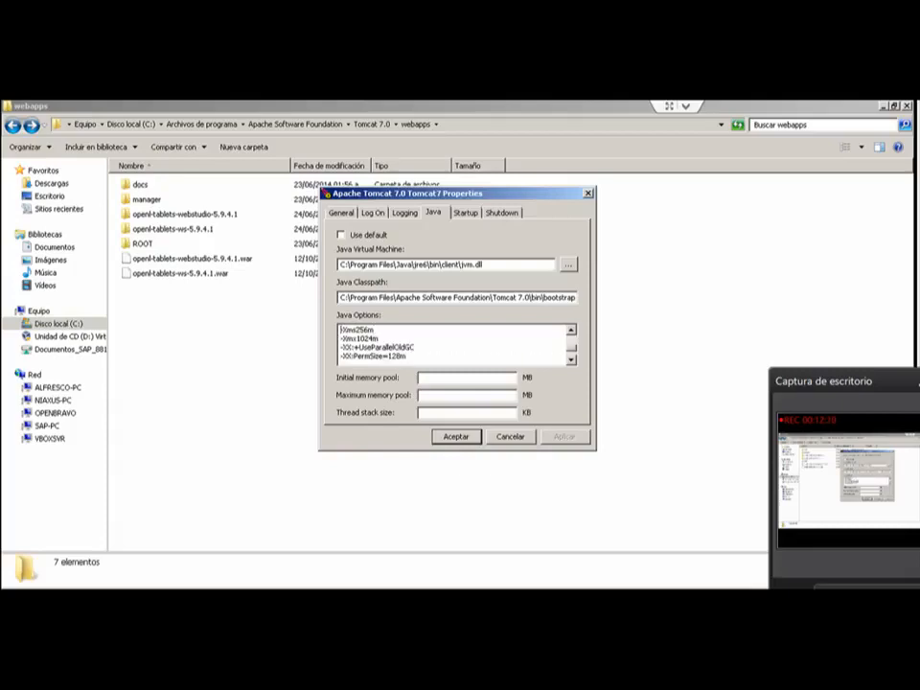
scroll(455, 343, down, 1)
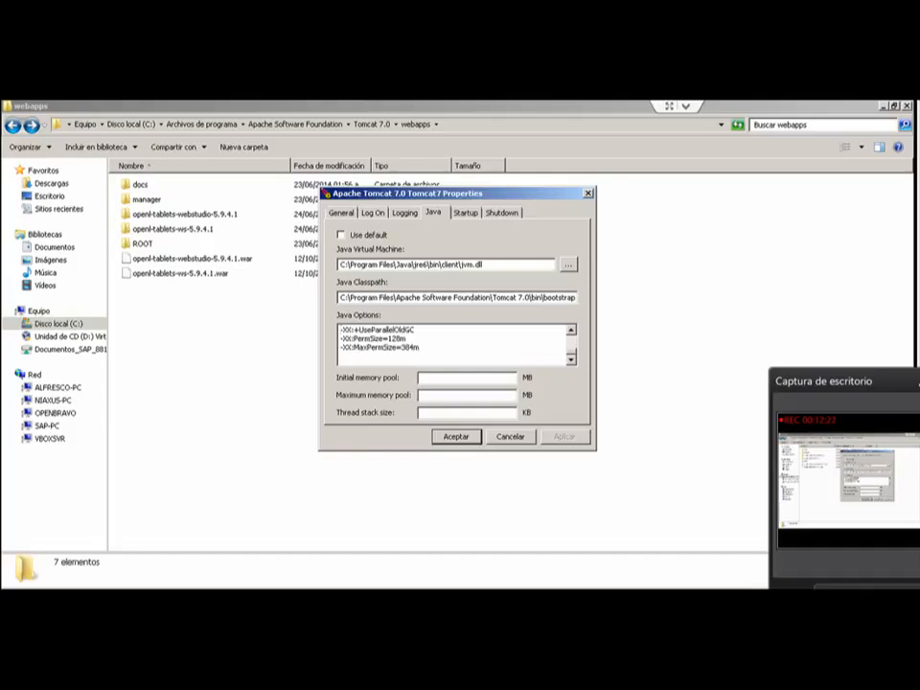
key(Escape)
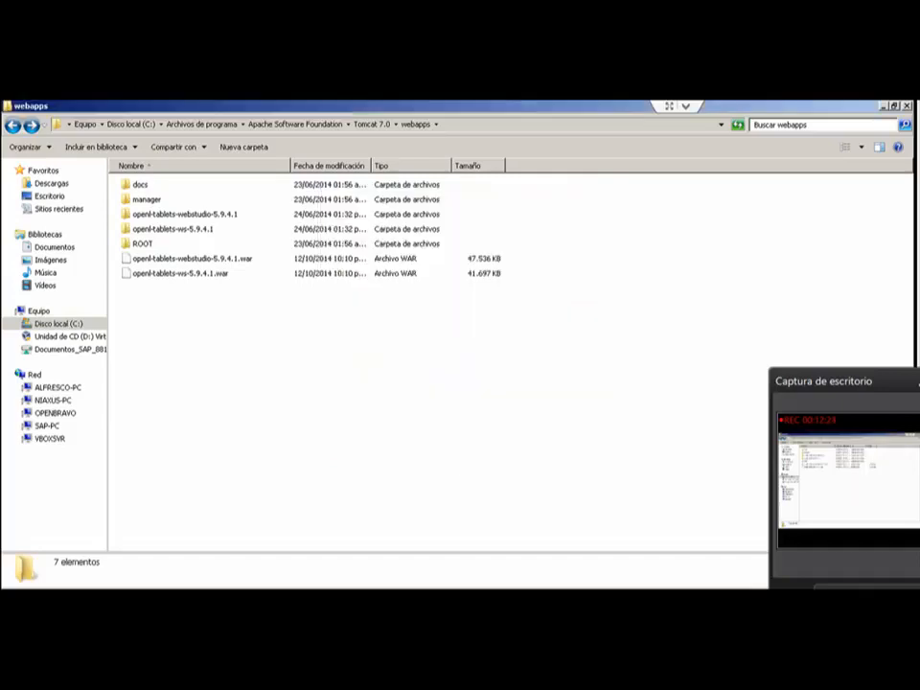
Step: Switch to the web browser and load the OpenL Tablets WebStudio page at 192.168.43.74:8090/openl-tablets-webstudio-5.9.4.1/
key(alt+Tab)
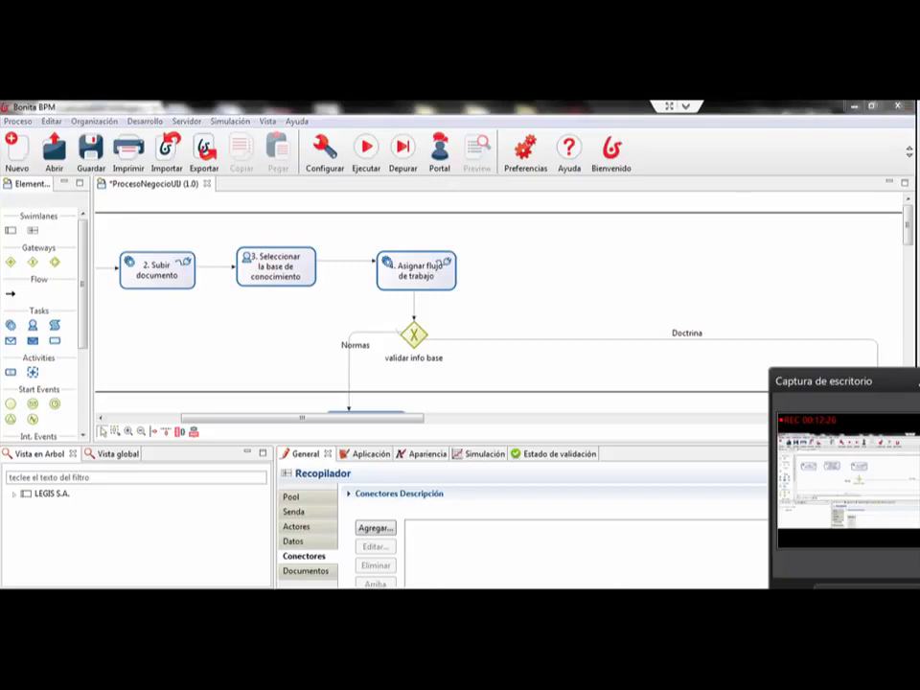
key(alt+Tab)
key(ctrl+l)
key(Return)
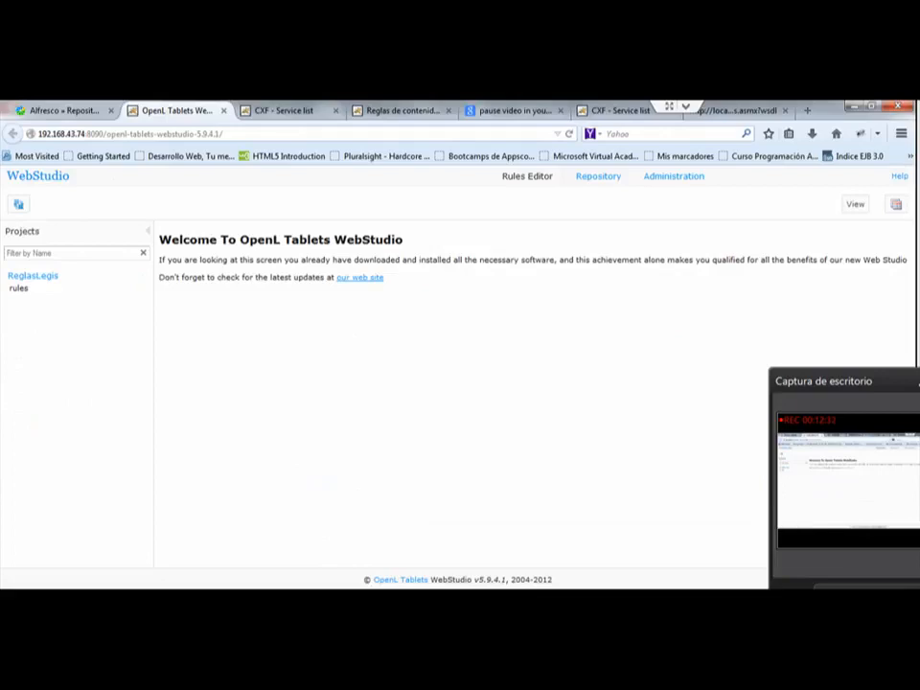
Step: In the WebStudio repository, create a project named "prueba" from the SampleTemplate.xls template
click(598, 176)
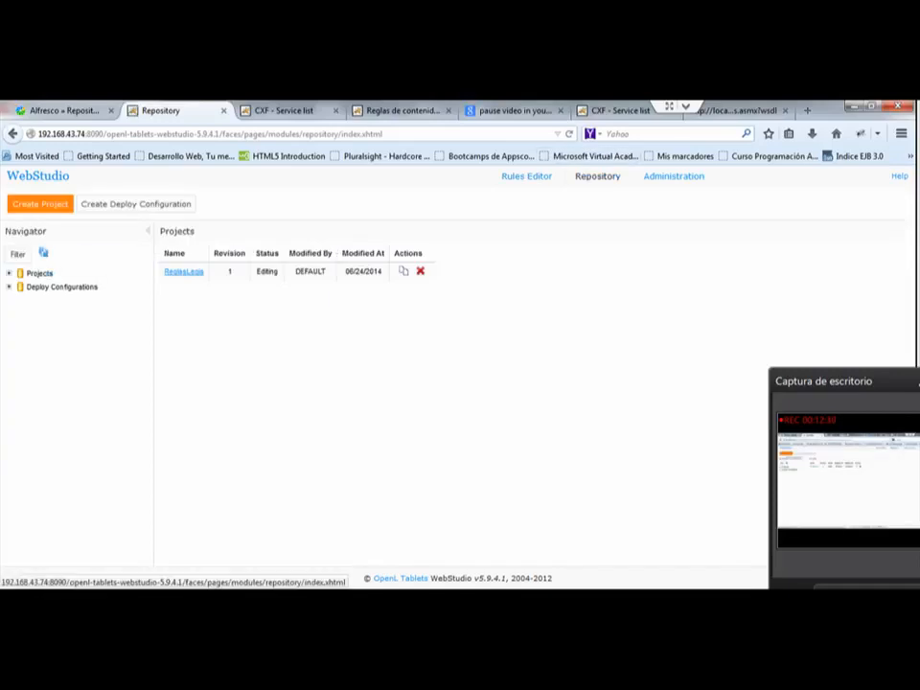
click(40, 205)
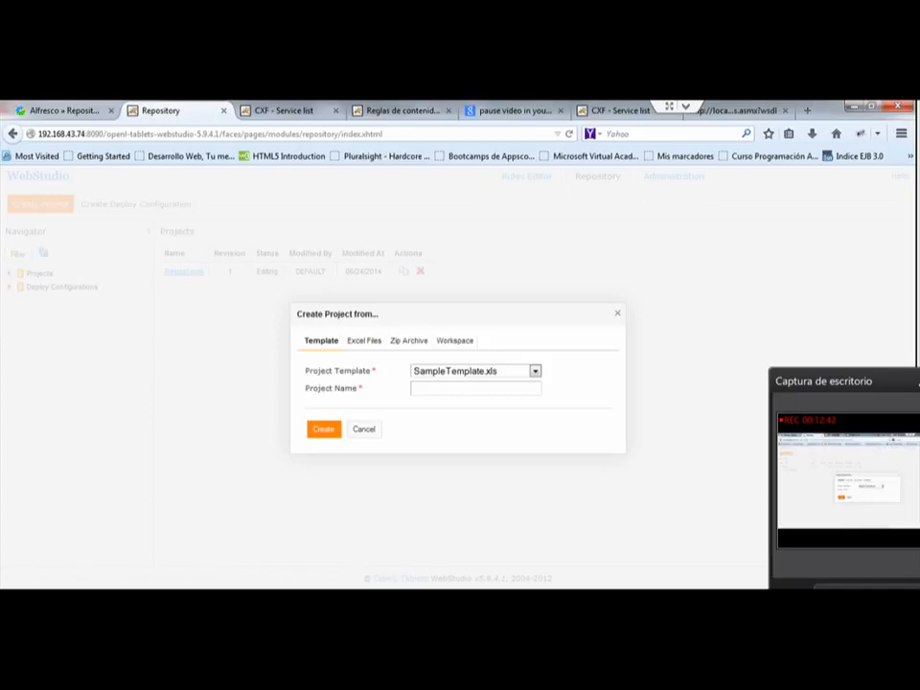
click(475, 388)
text(prueba)
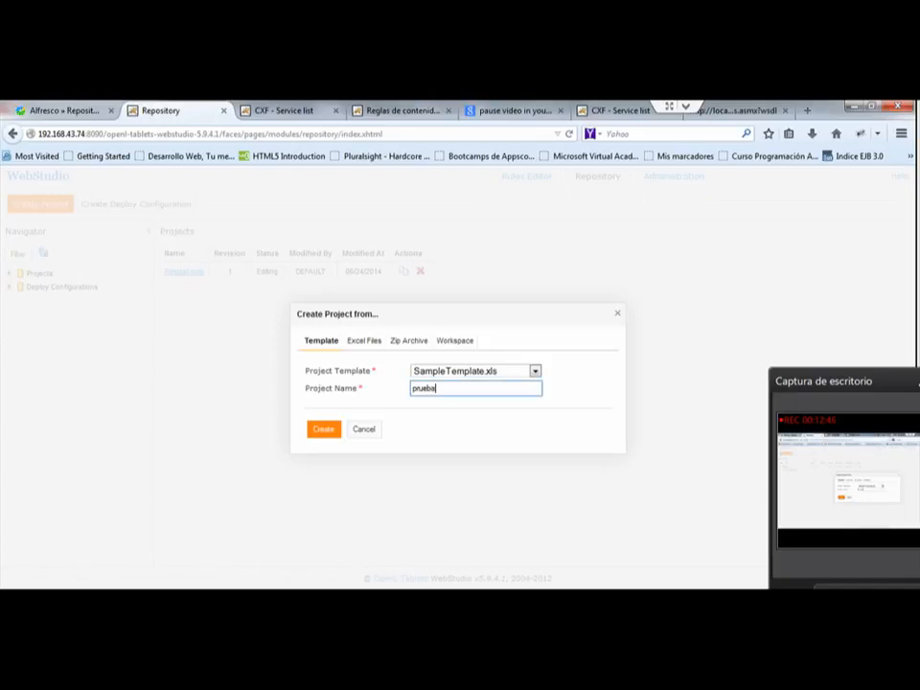
click(324, 430)
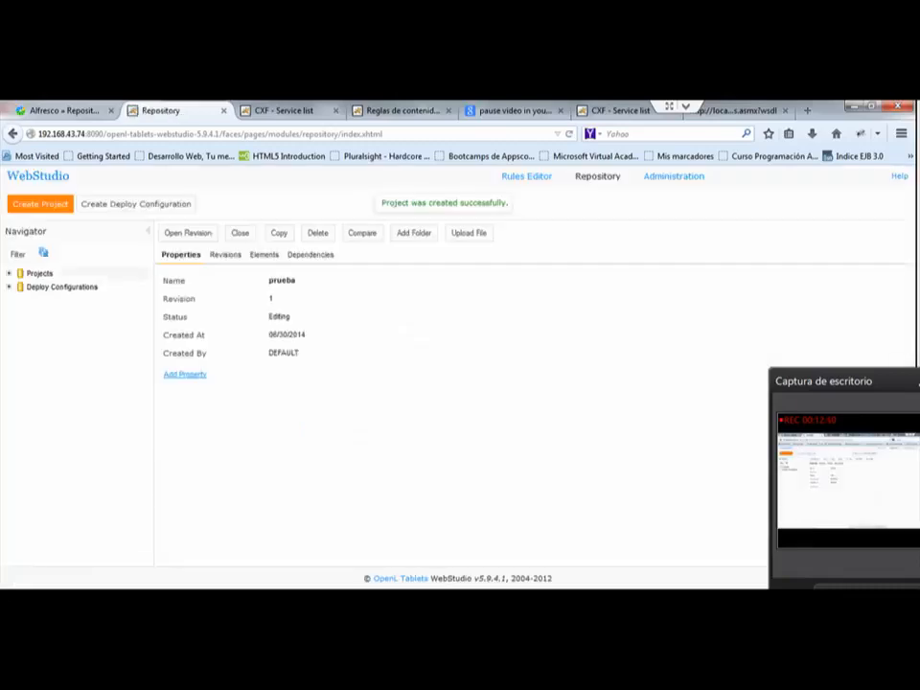
Step: Expand the repository's projects, then open the hello table of prueba's rules module in the Rules Editor
click(9, 273)
click(19, 300)
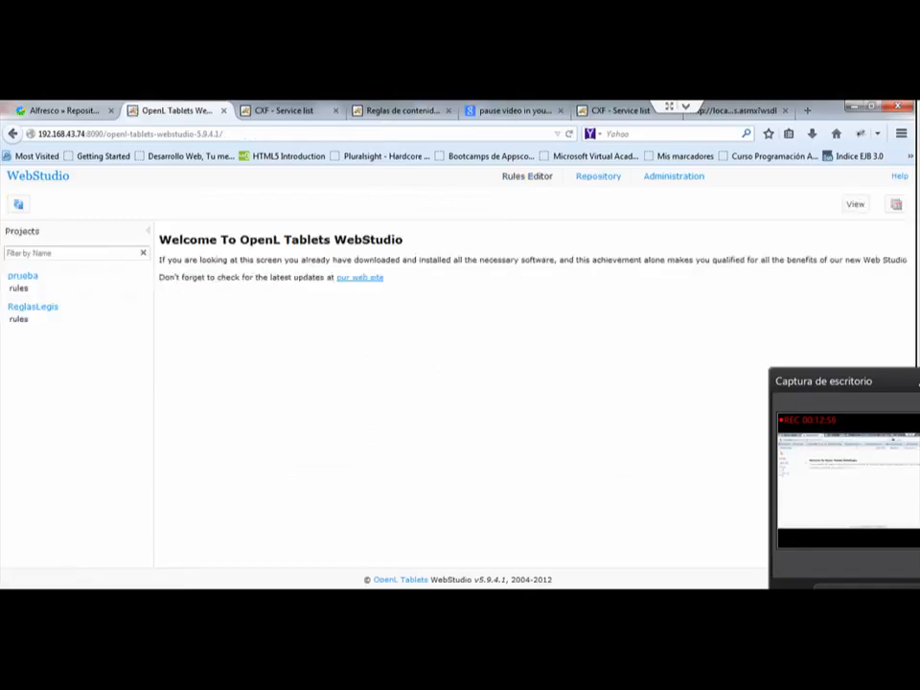
click(19, 289)
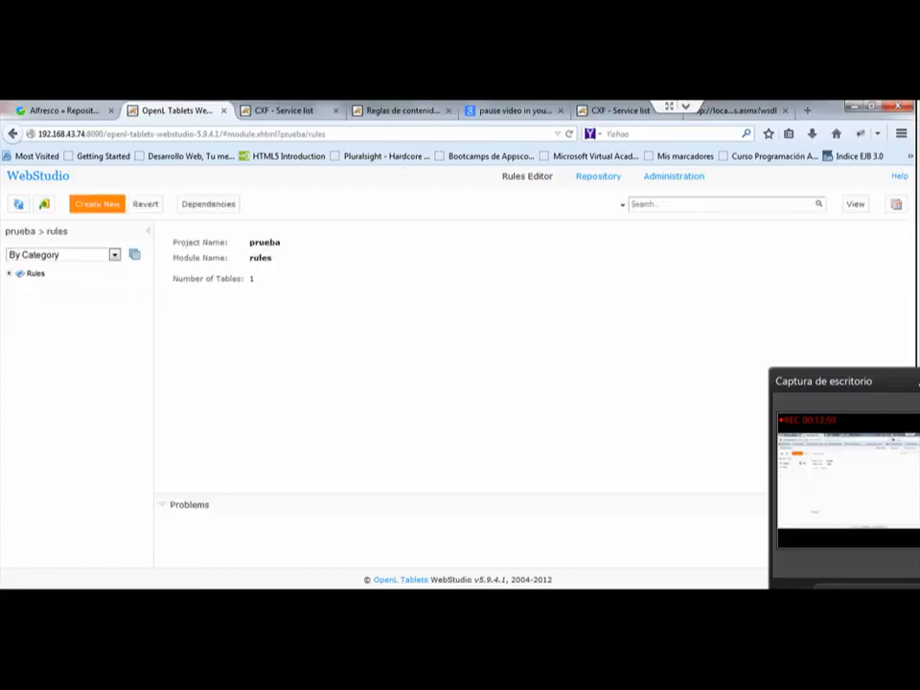
click(44, 286)
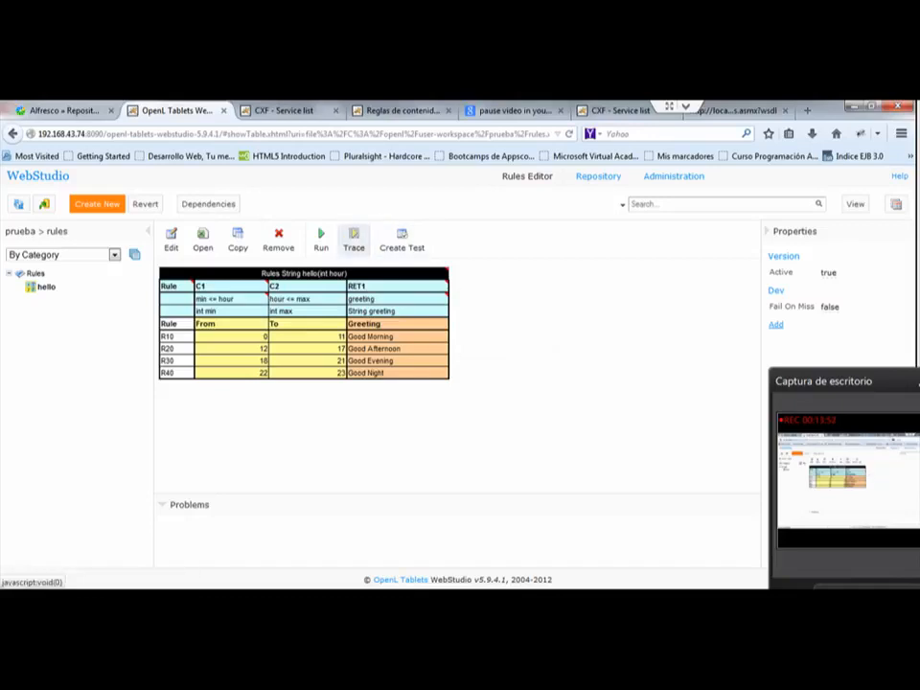
Step: Back out of creating a test for the hello table, run its rule with hour 13 and highlight the result
click(401, 239)
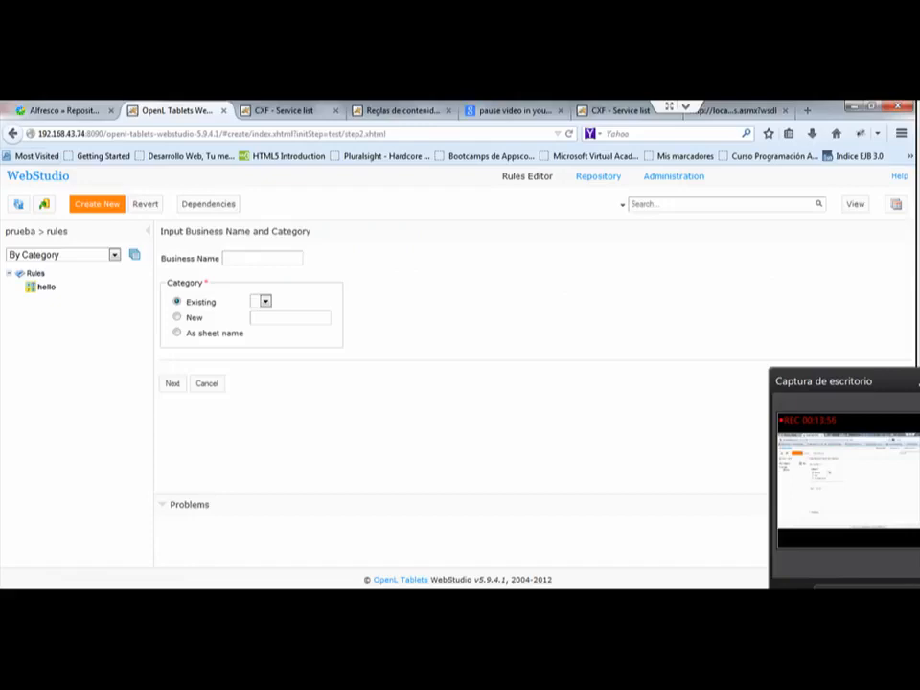
click(12, 134)
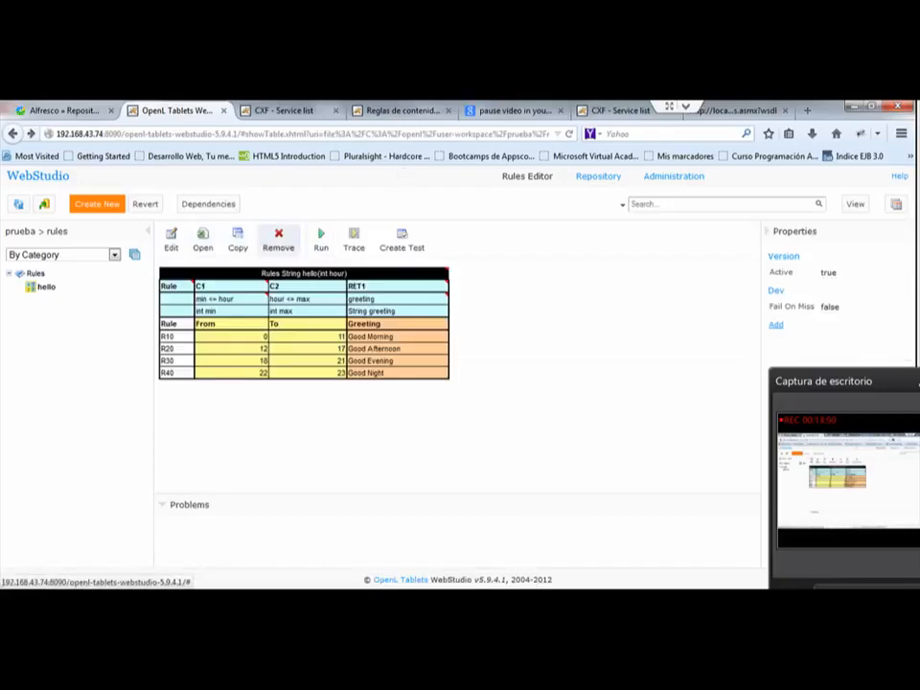
click(321, 238)
click(380, 287)
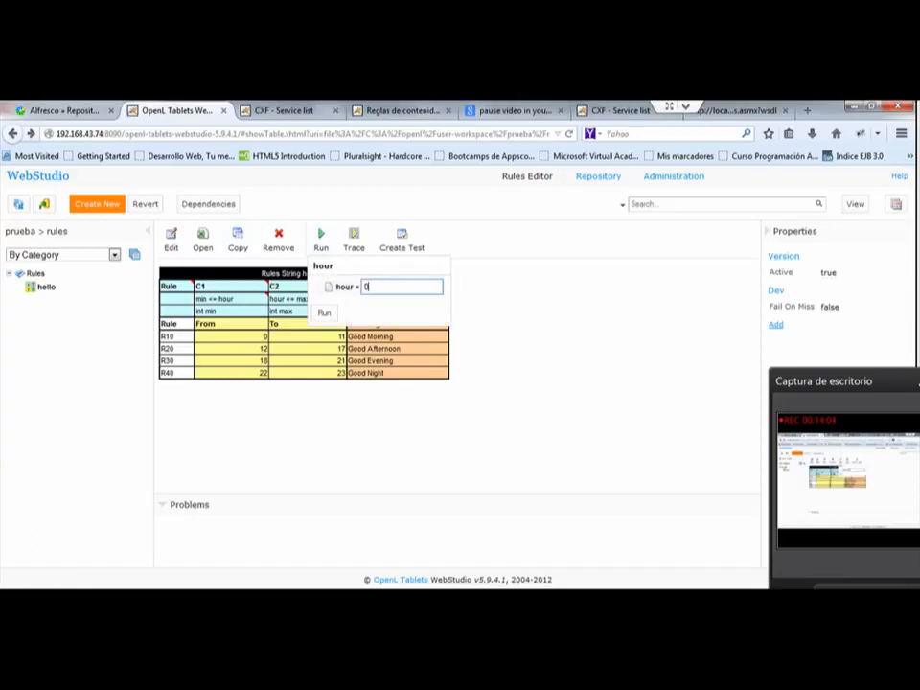
key(BackSpace)
text(13)
key(Return)
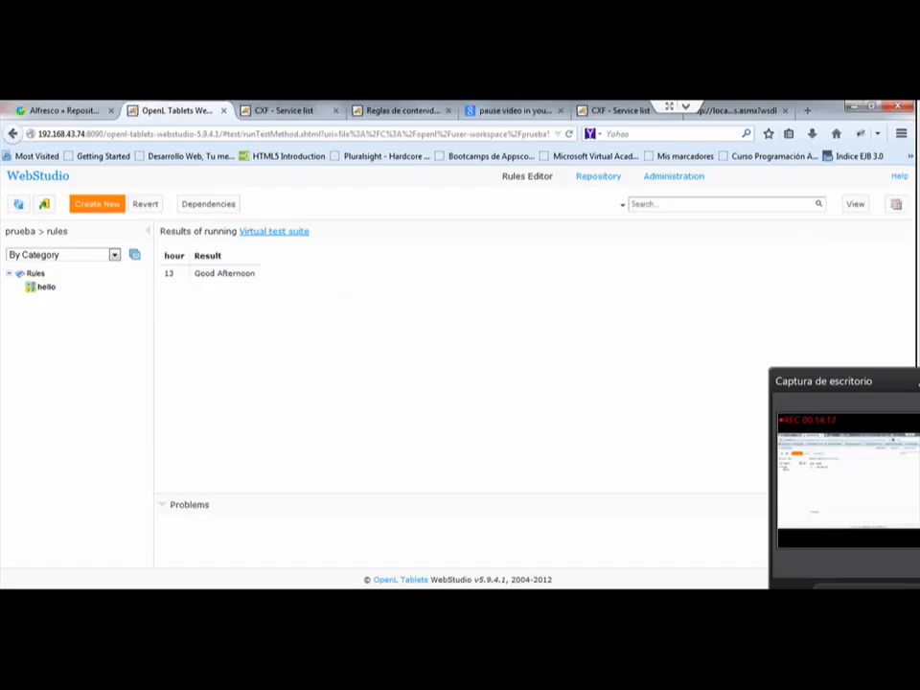
drag(256, 274, 194, 274)
click(195, 275)
click(9, 274)
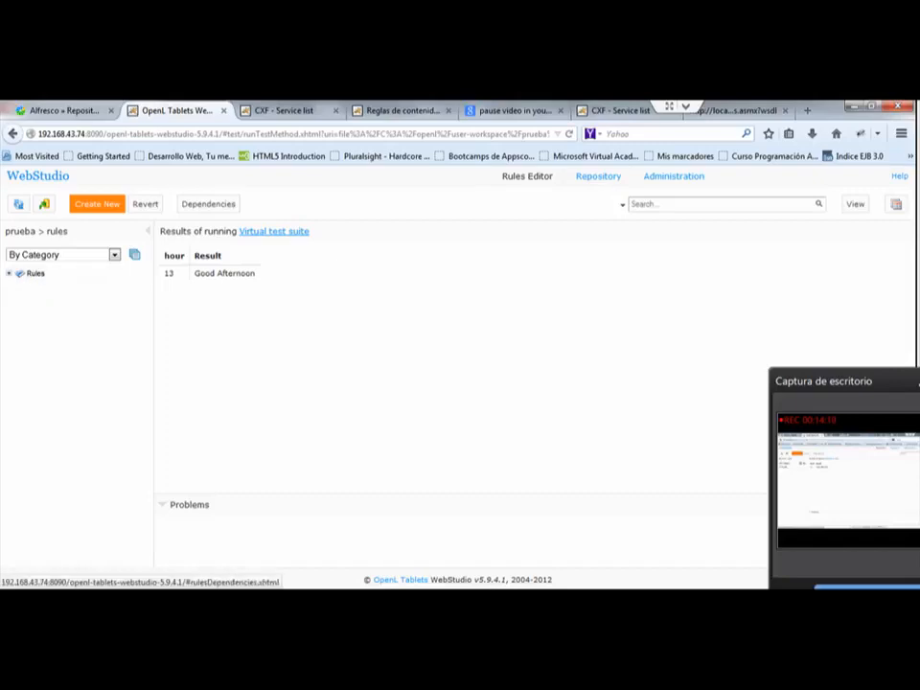
Step: View the rules.xls file of the ReglasLegis project in the repository and return to the Rules Editor
click(599, 176)
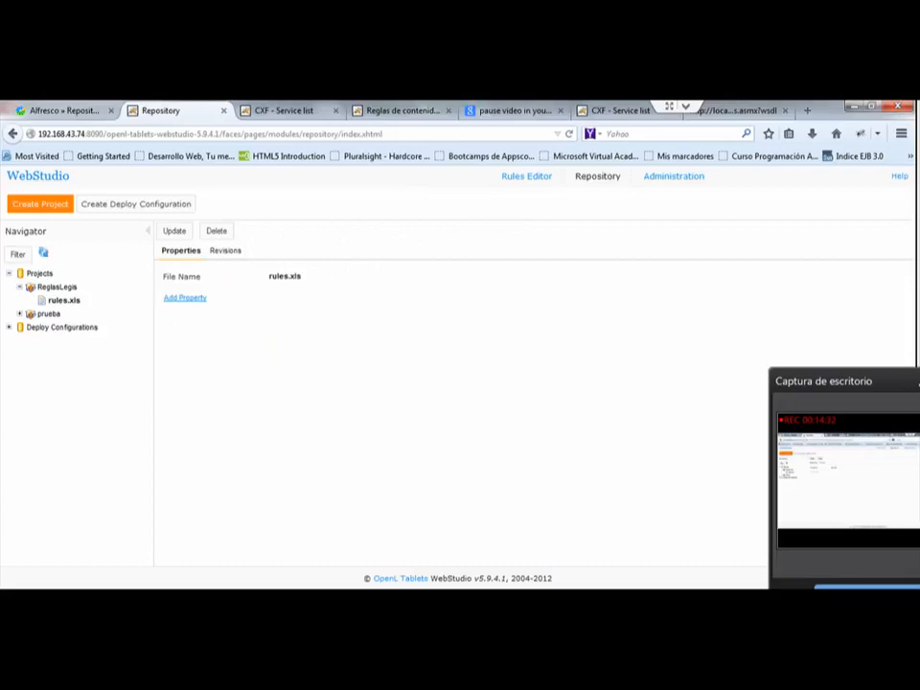
click(57, 288)
click(64, 301)
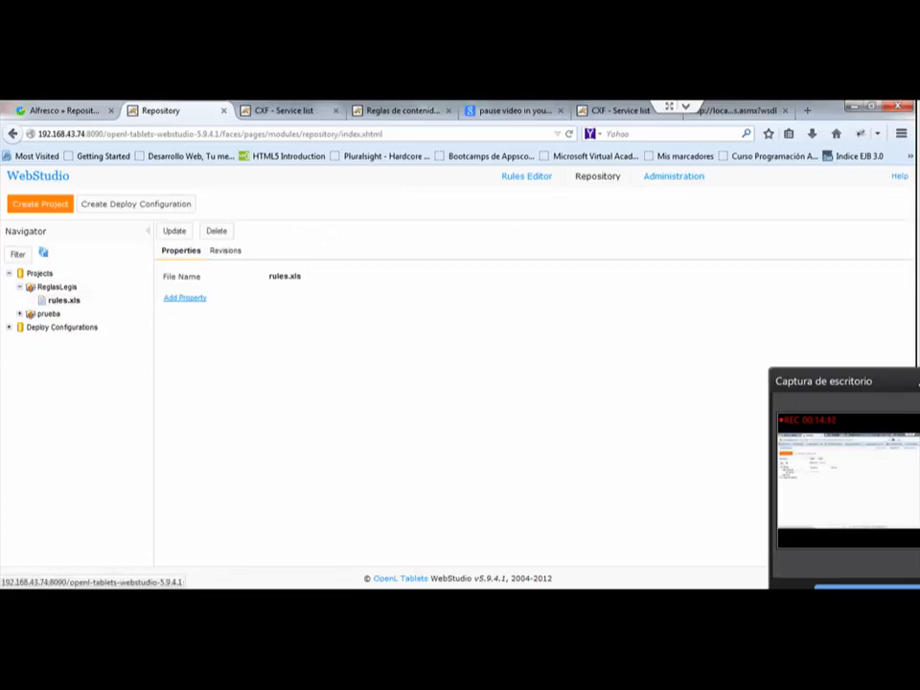
click(526, 176)
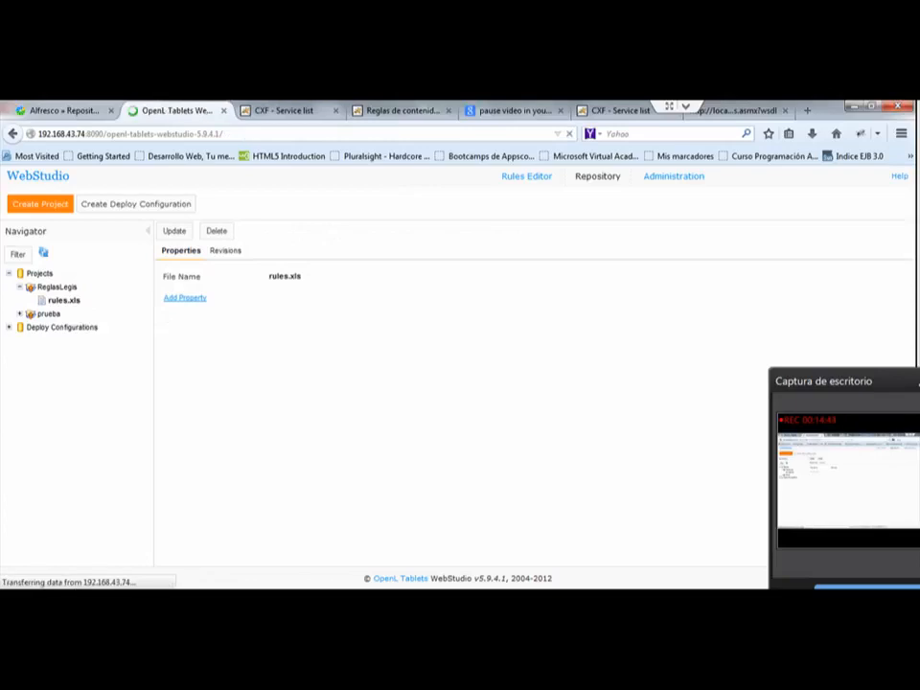
Step: Open the AreaInformacion table of the ReglasLegis project's rules module in the Rules Editor
click(19, 289)
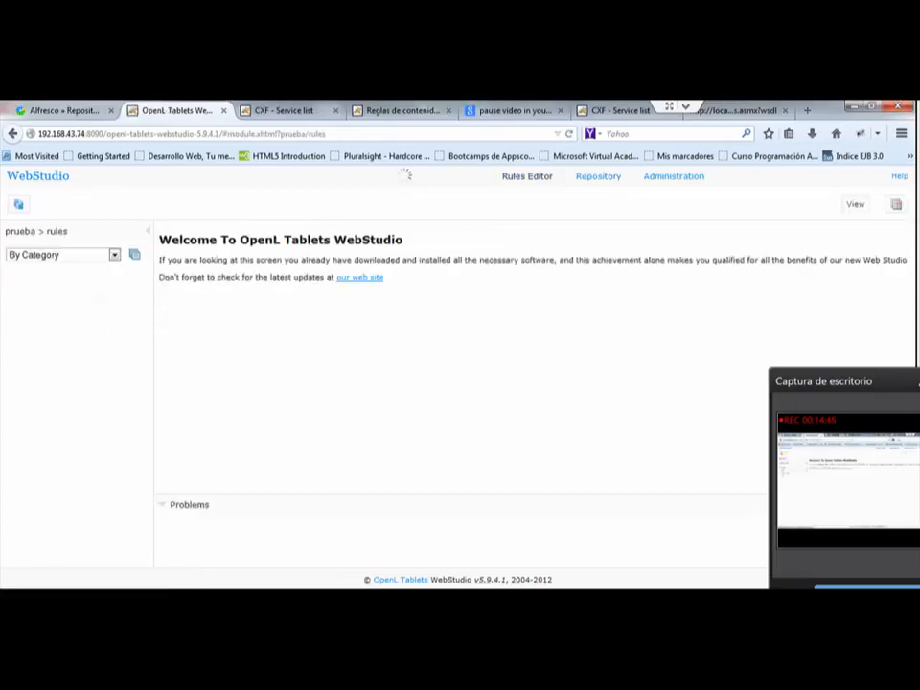
click(12, 133)
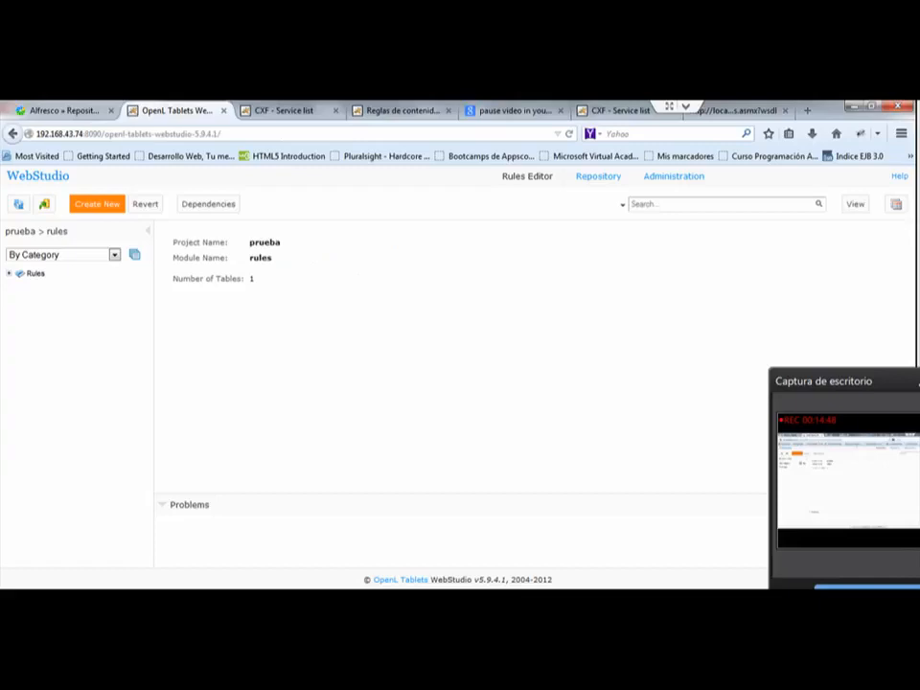
click(20, 319)
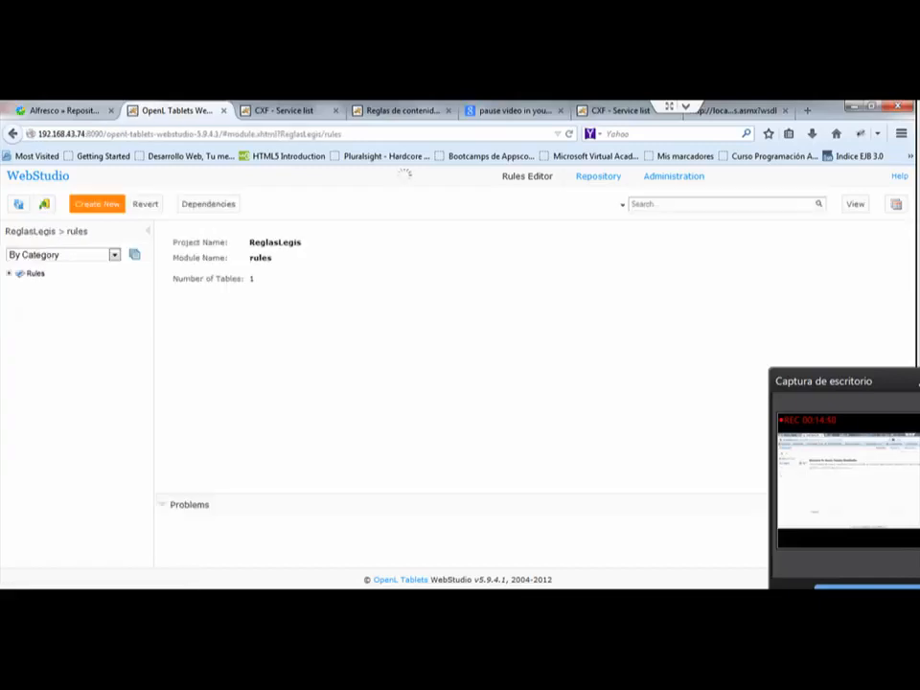
click(8, 275)
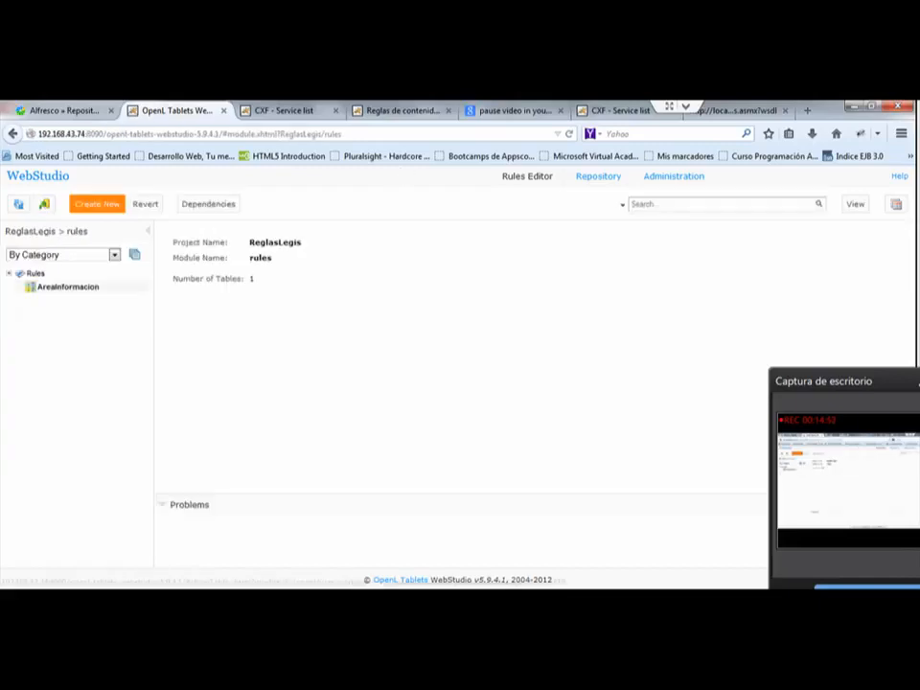
click(67, 288)
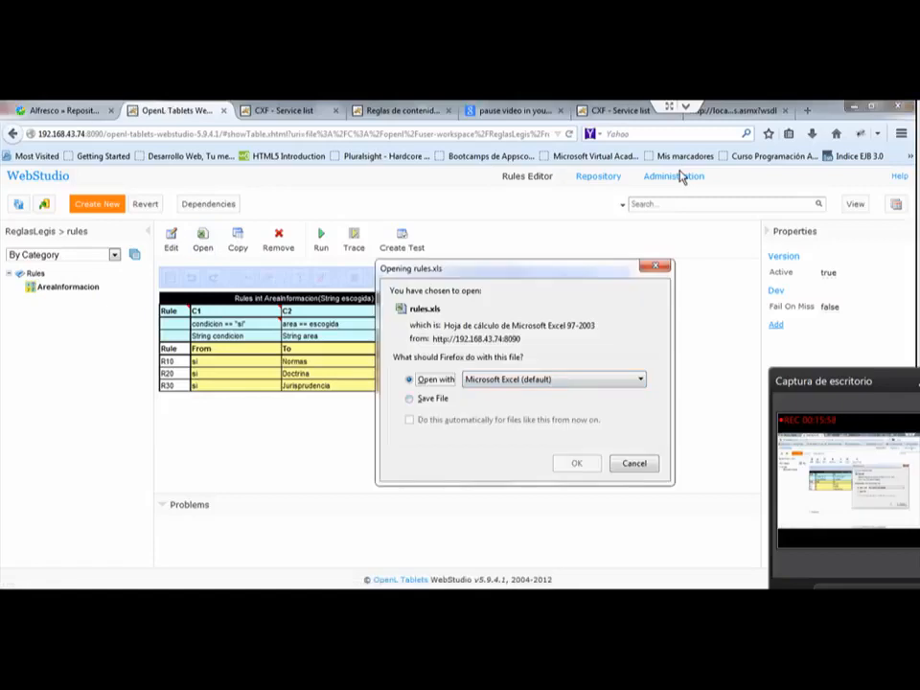
Step: Download the ReglasLegis rules.xls file, open it in Microsoft Excel and enable editing
key(Return)
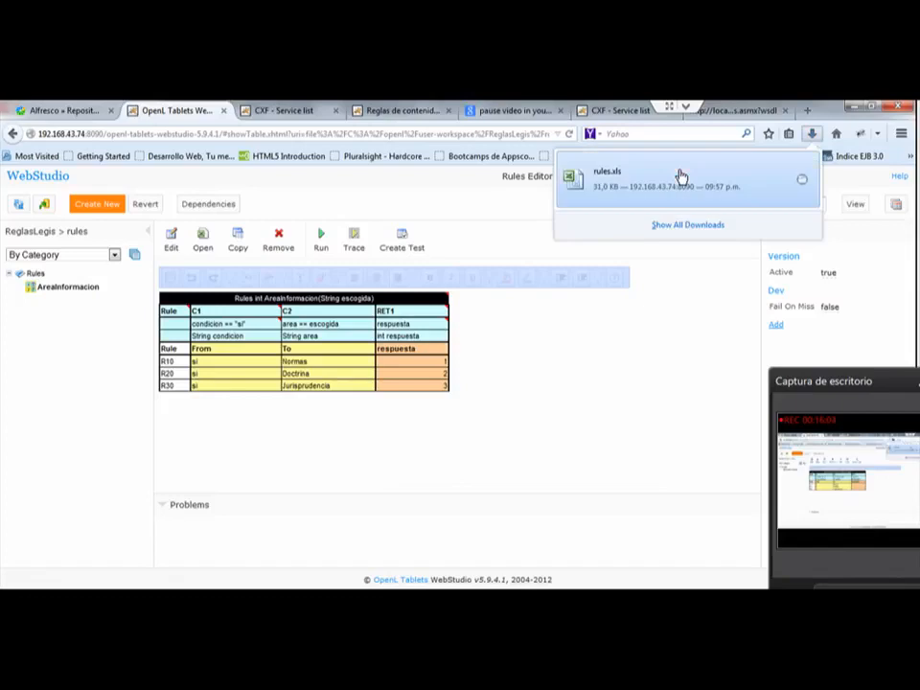
click(681, 177)
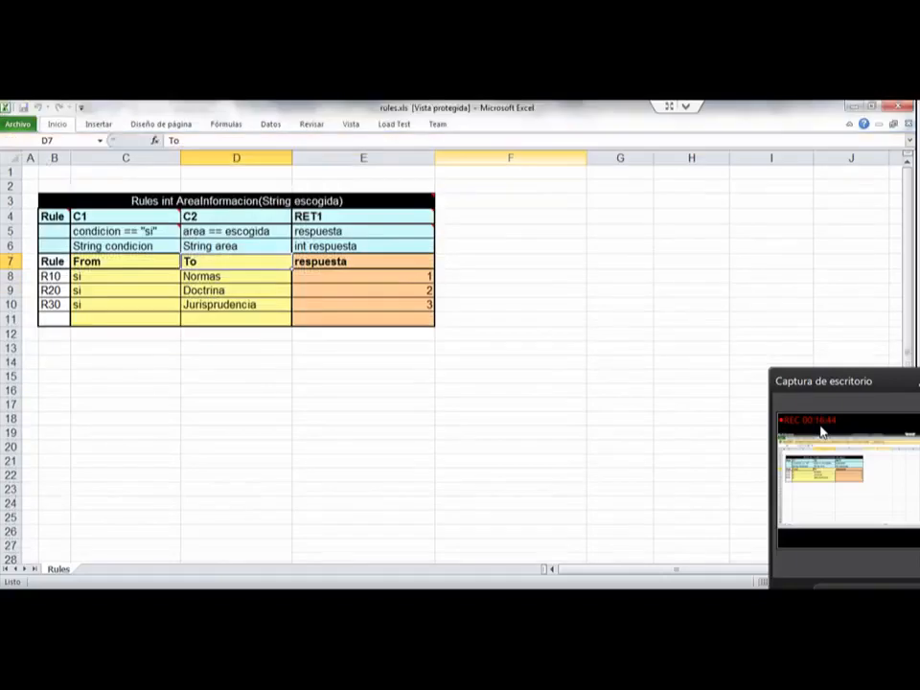
click(511, 350)
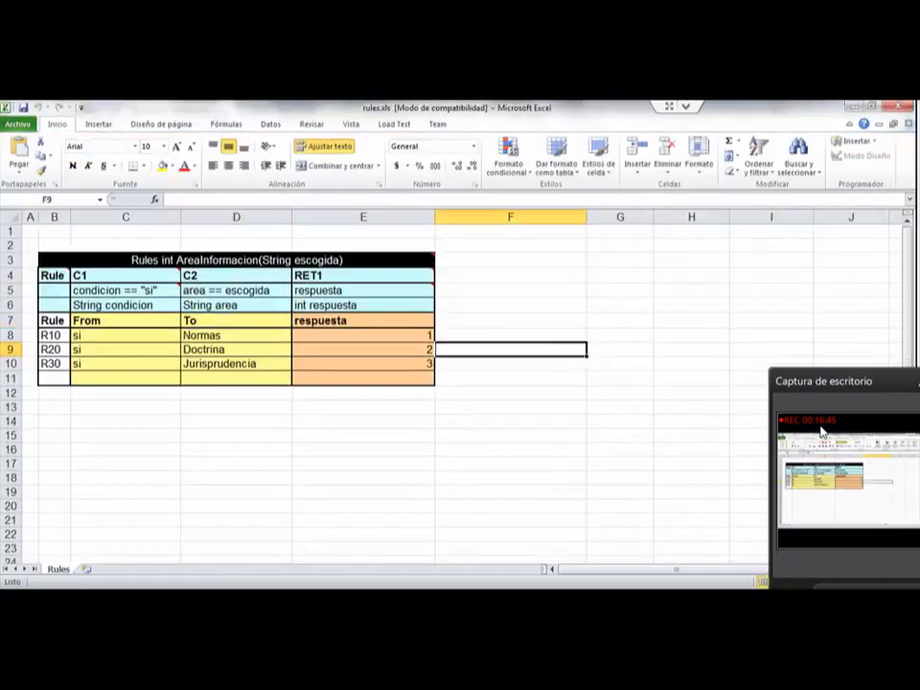
Step: Set the respuesta values to 10 for Normas, 20 for Doctrina and 30 for Jurisprudencia, and save and close the workbook
click(125, 335)
click(364, 335)
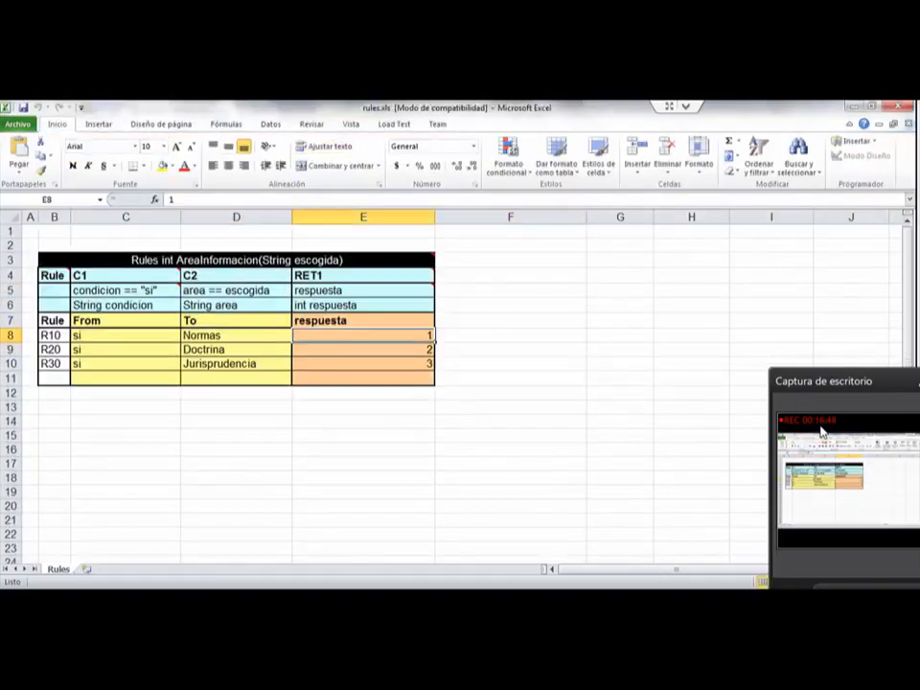
key(Delete)
text(10)
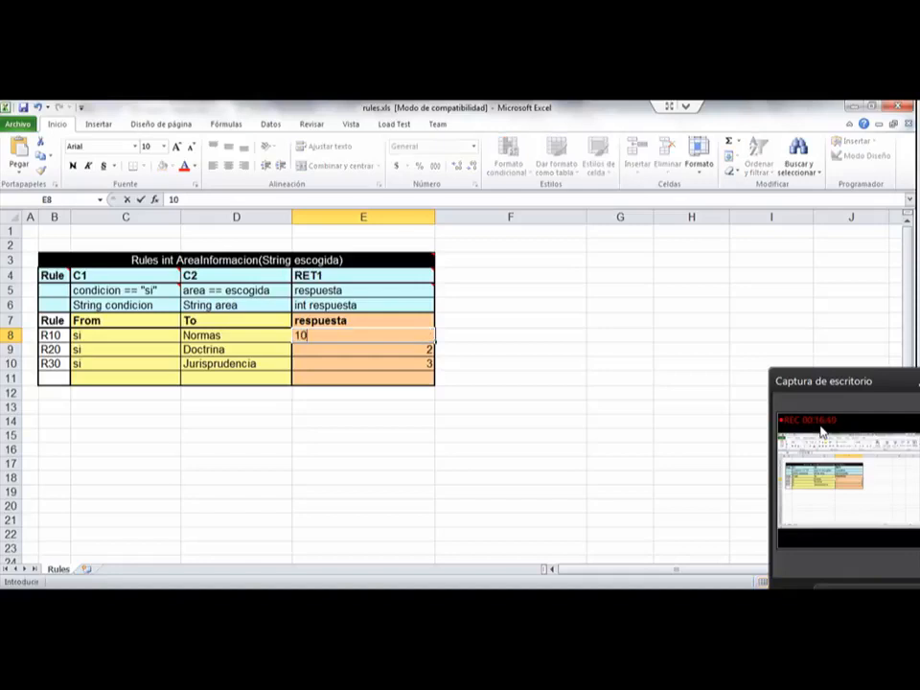
key(Return)
text(20)
key(Return)
text(30)
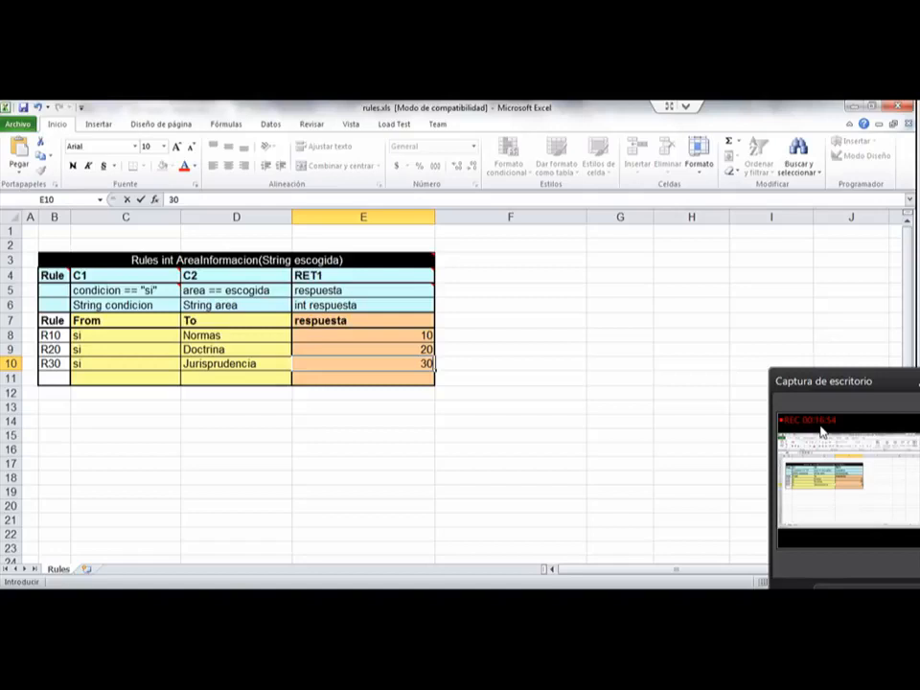
click(511, 320)
key(ctrl+s)
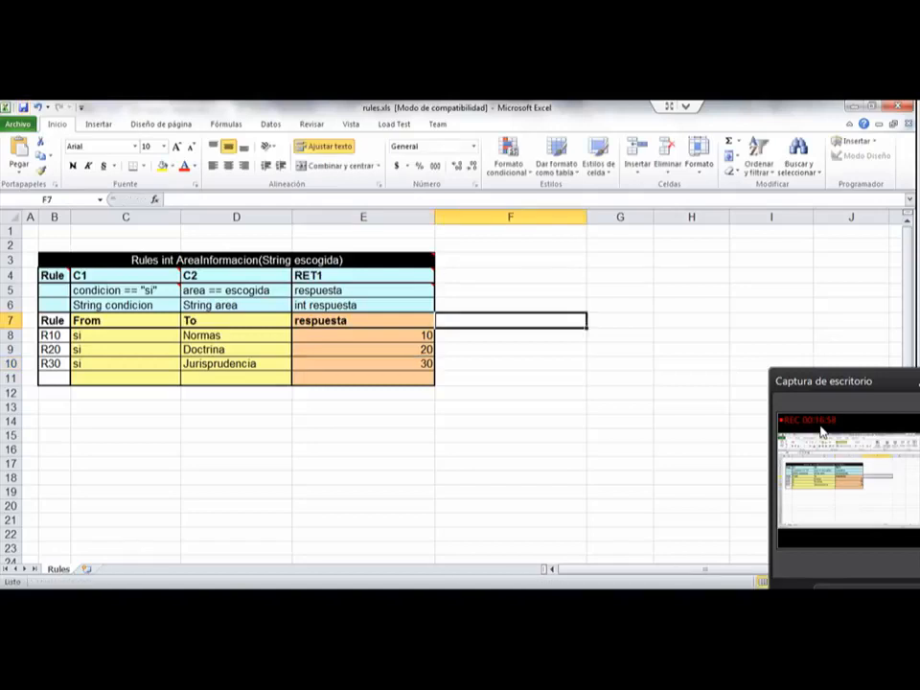
key(ctrl+w)
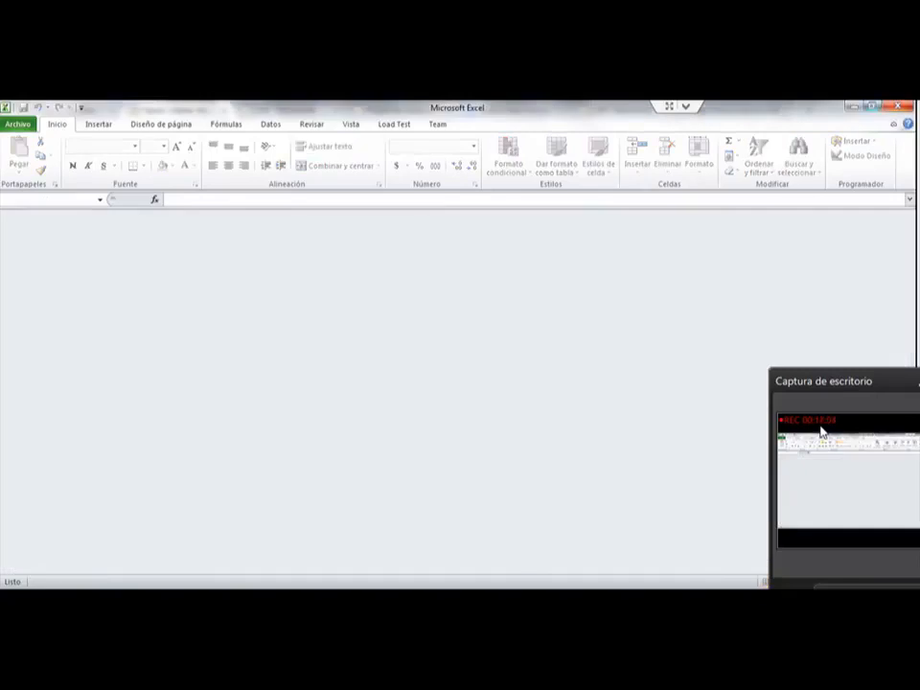
Step: Return to WebStudio in the browser and start a file update for the prueba project's rules.xls in the repository
key(alt+Tab)
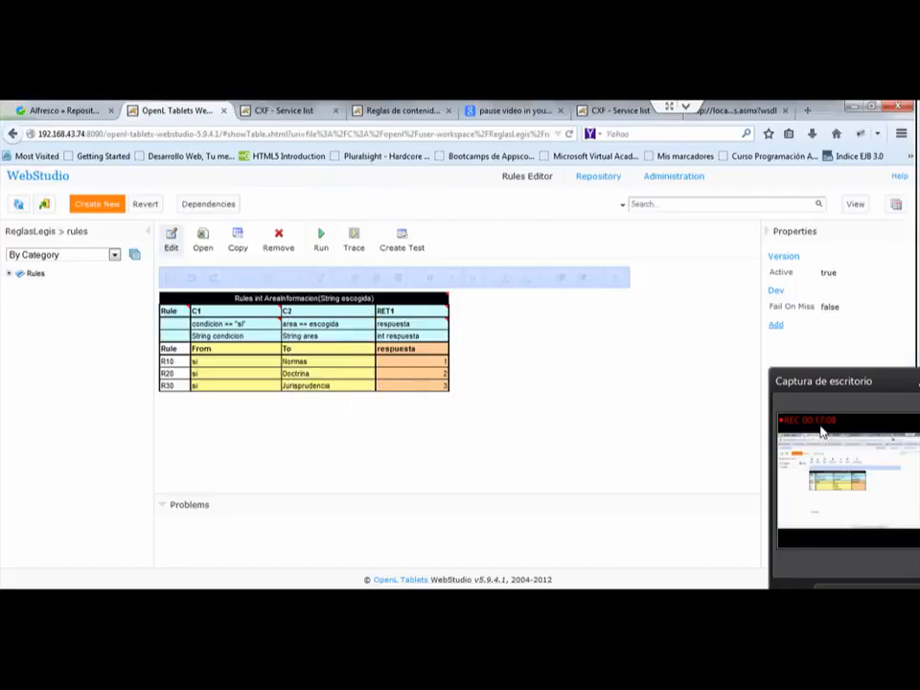
click(598, 177)
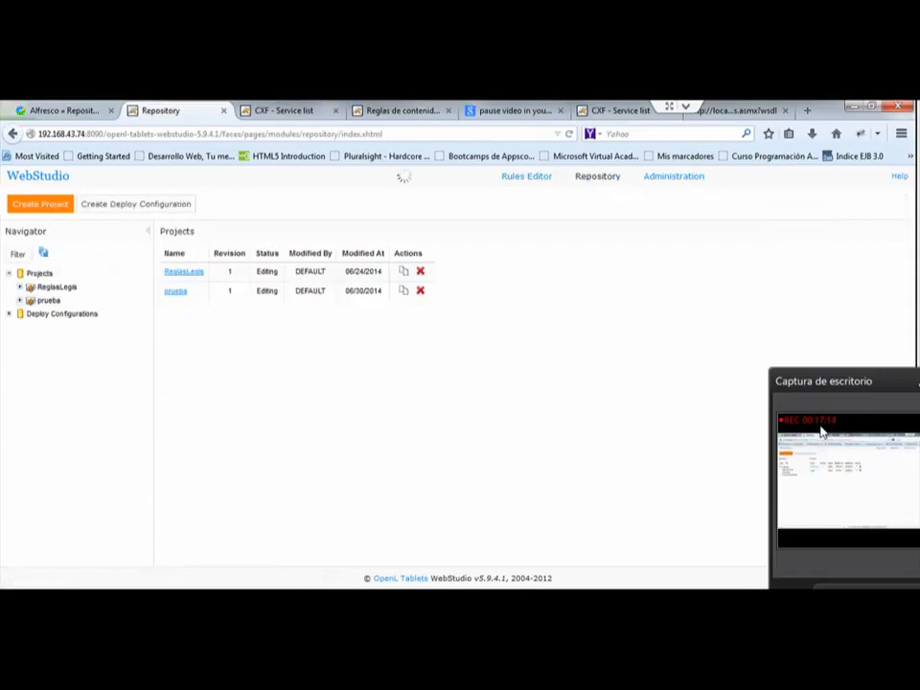
click(19, 301)
click(64, 314)
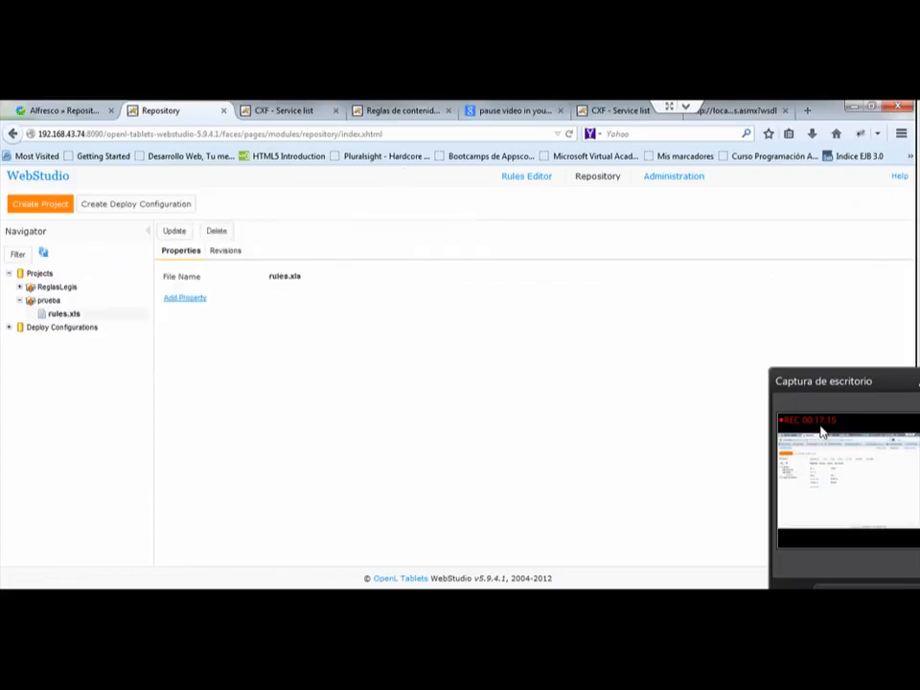
click(173, 232)
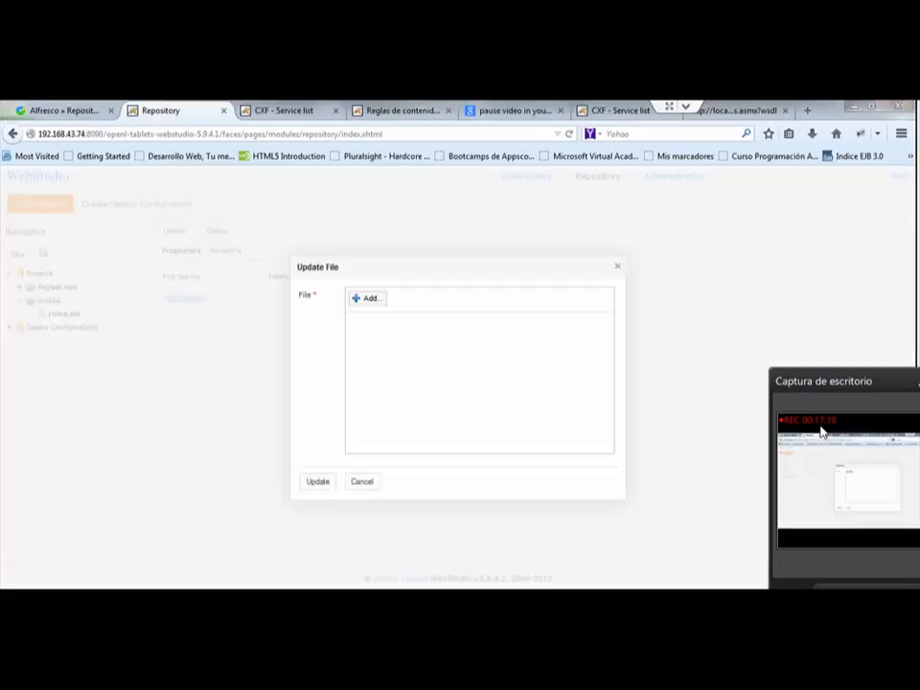
click(367, 298)
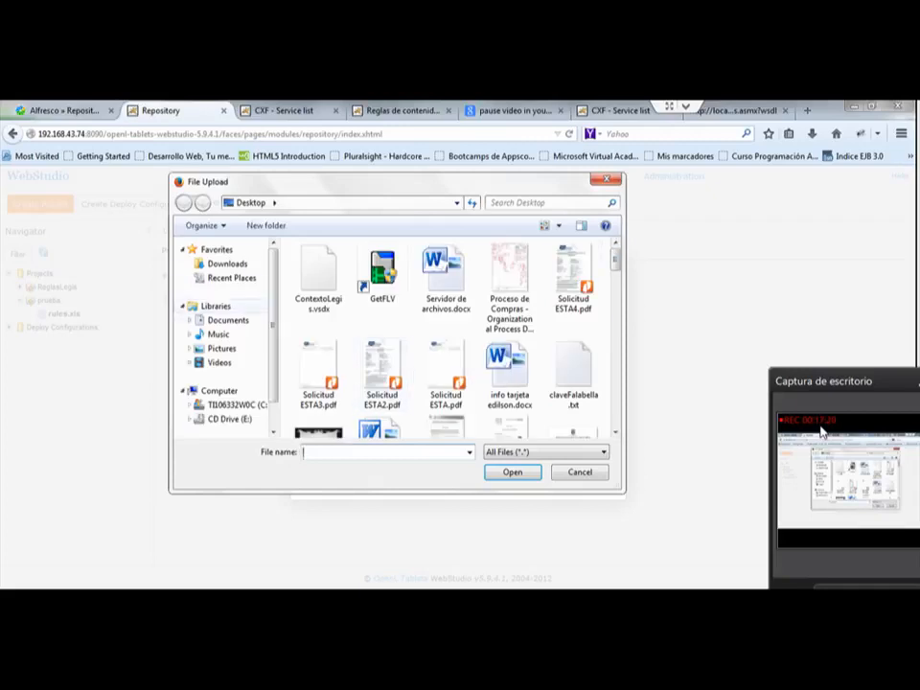
click(227, 264)
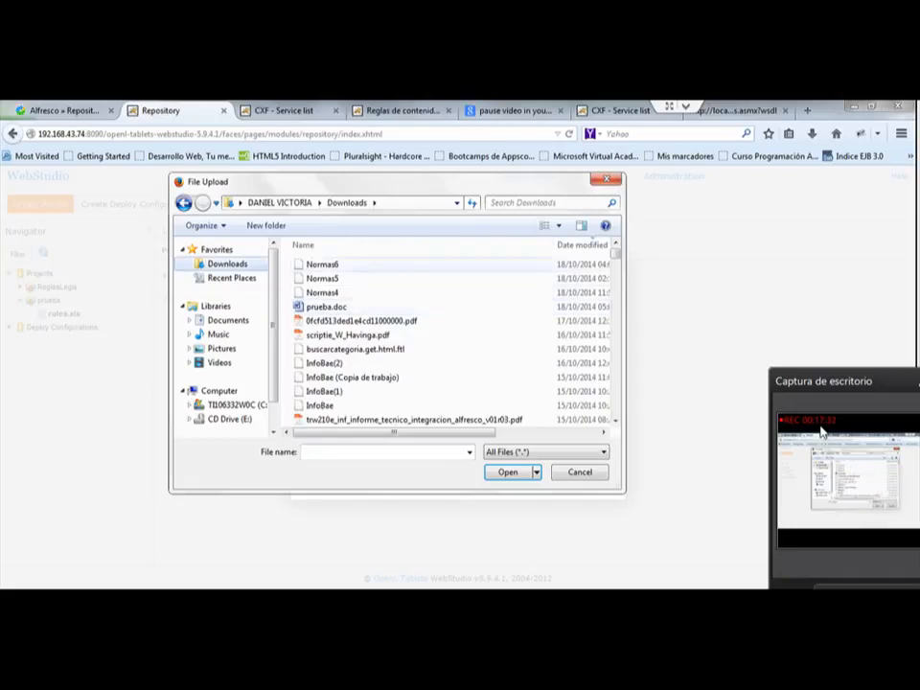
click(582, 246)
click(582, 245)
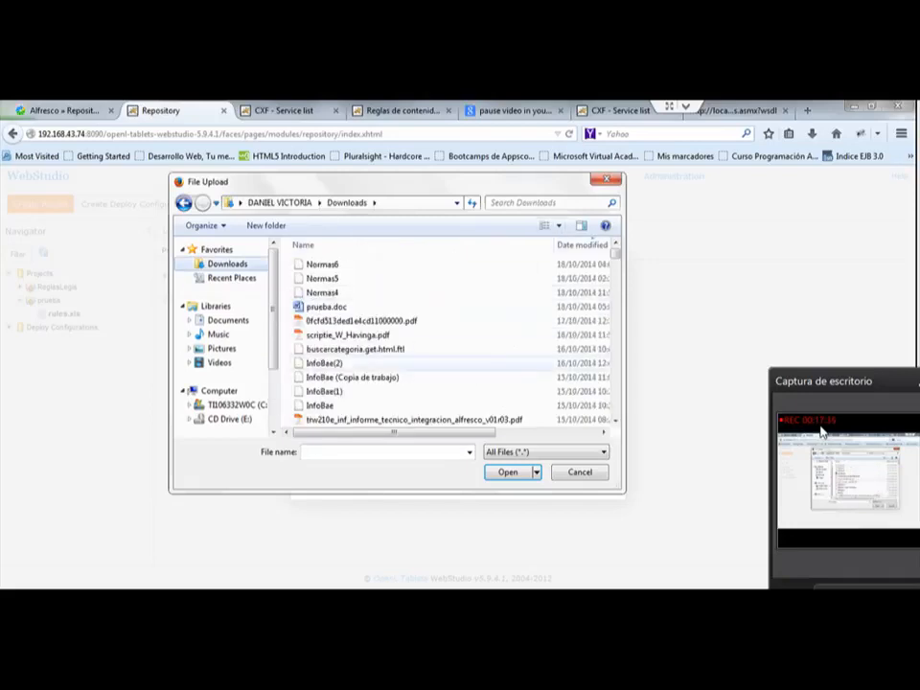
scroll(451, 335, down, 5)
scroll(451, 336, down, 3)
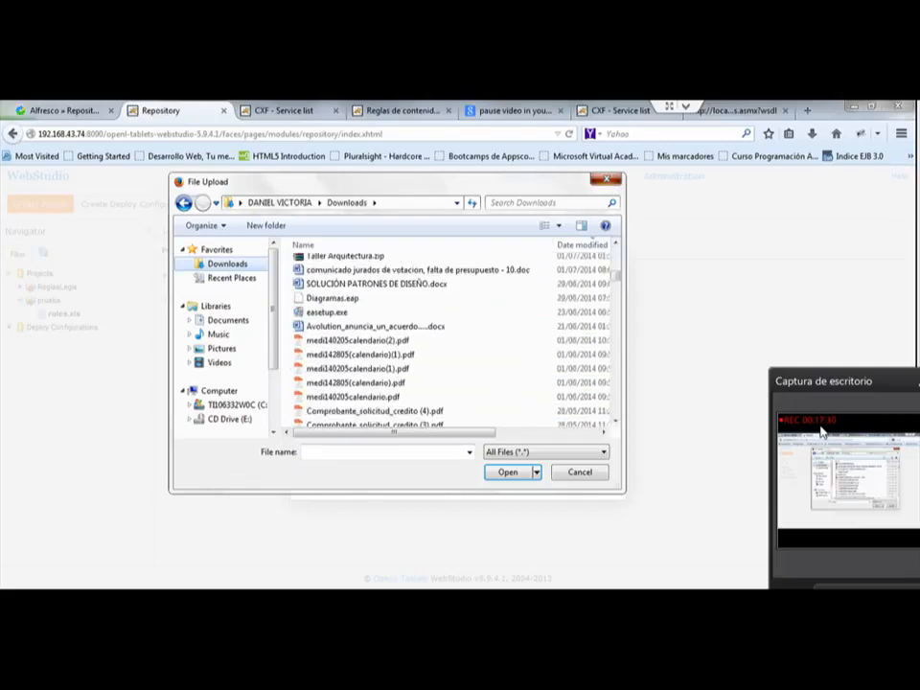
click(580, 472)
Step: Show the downloaded rules.xls in its Temp folder, copy the folder's path and return to the file update
click(812, 134)
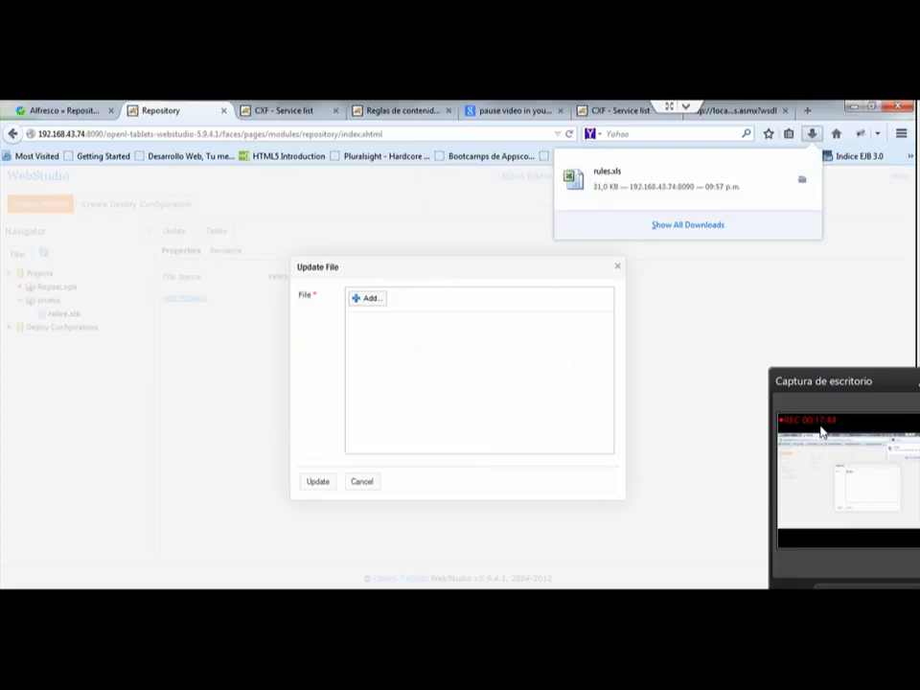
click(802, 180)
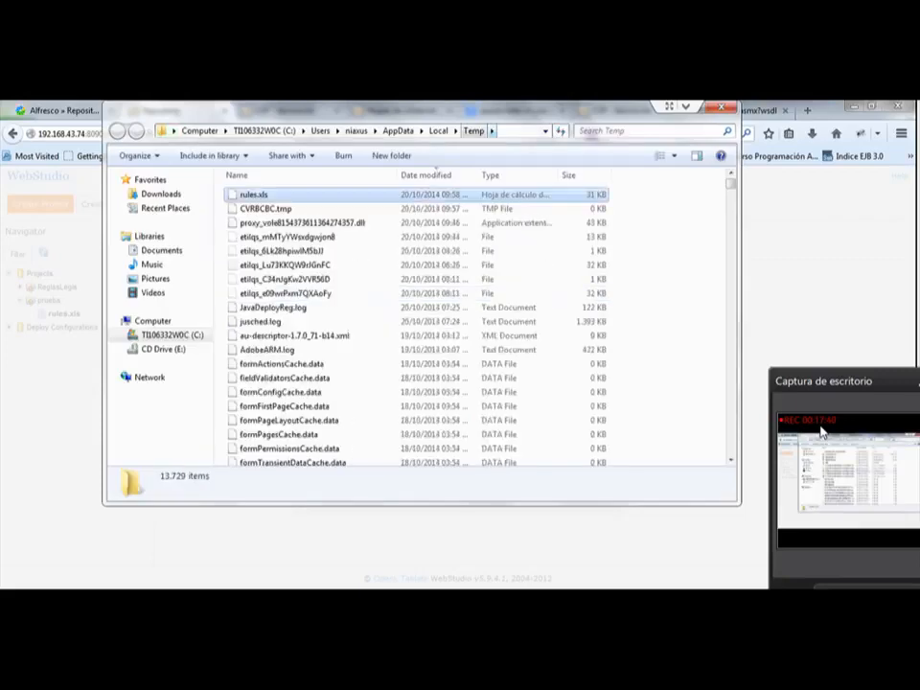
click(516, 132)
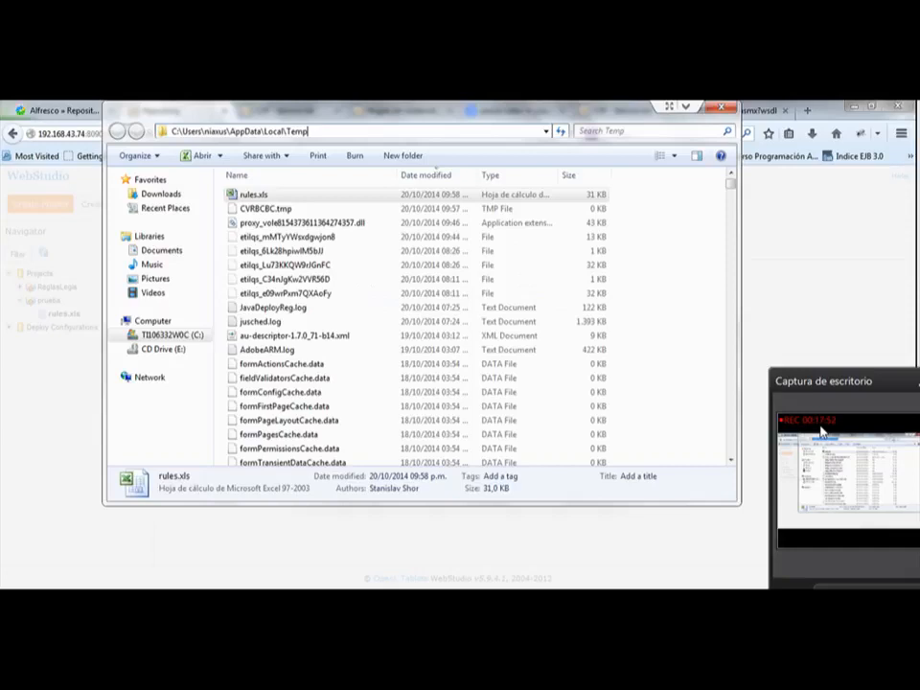
drag(312, 131, 170, 132)
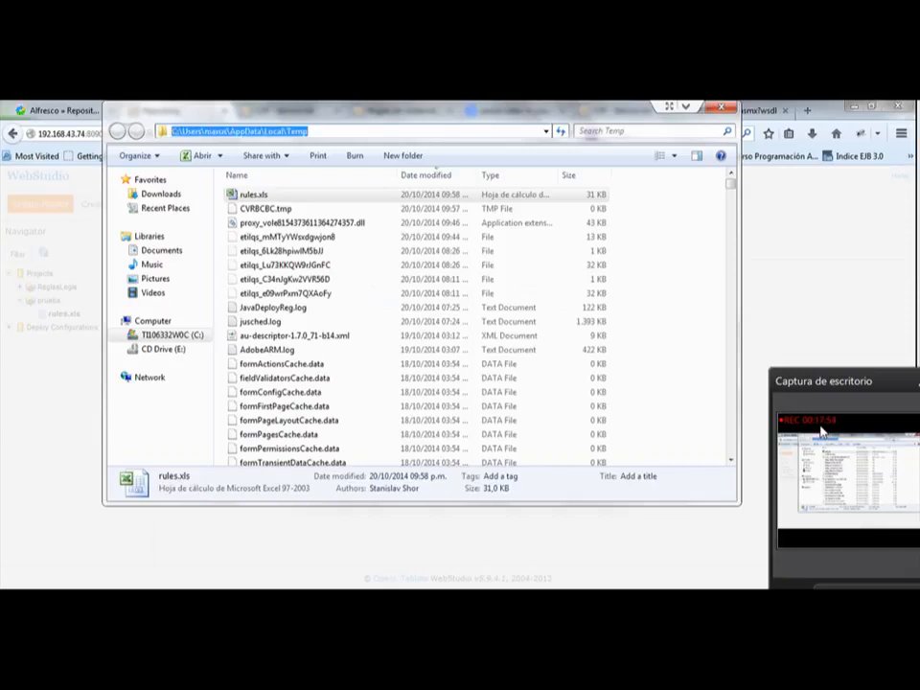
key(Escape)
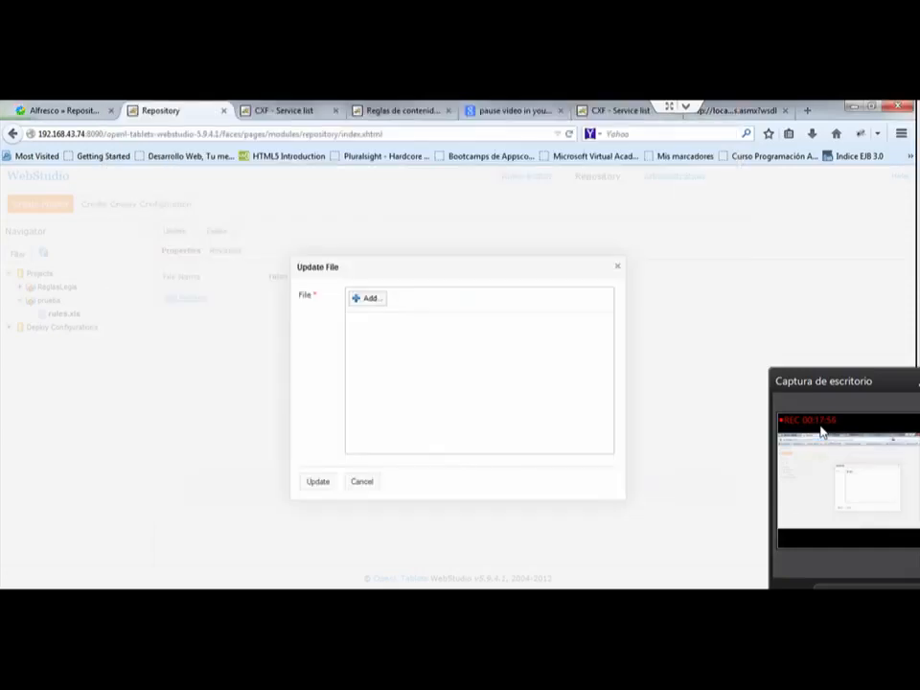
Step: Add rules.xls from the copied Temp folder path as the replacement file
click(368, 298)
click(369, 202)
text(C:\Users\nsexus\AppData\Local\Temp)
key(Return)
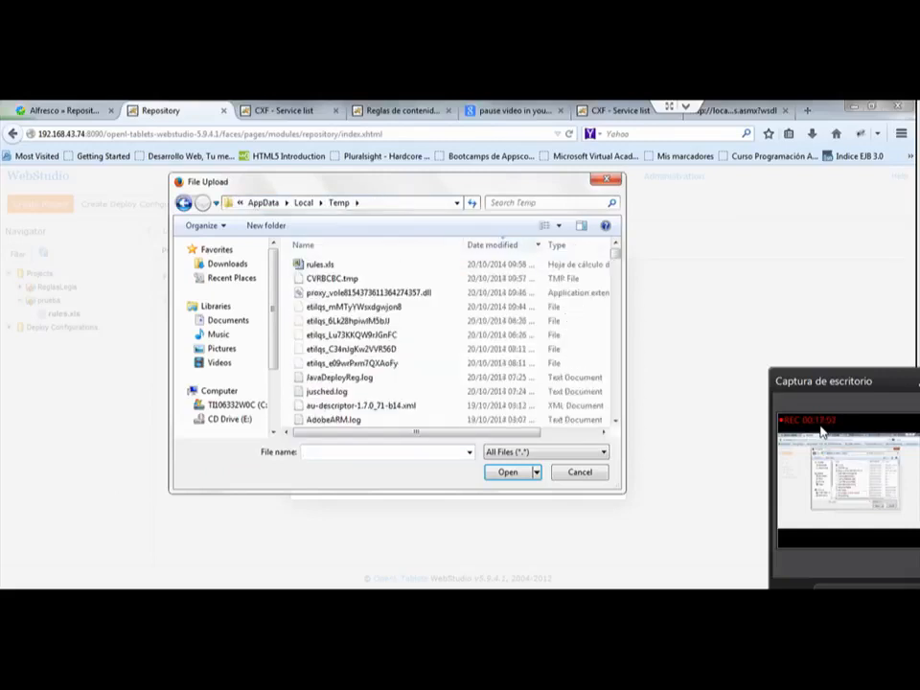
click(320, 265)
click(508, 473)
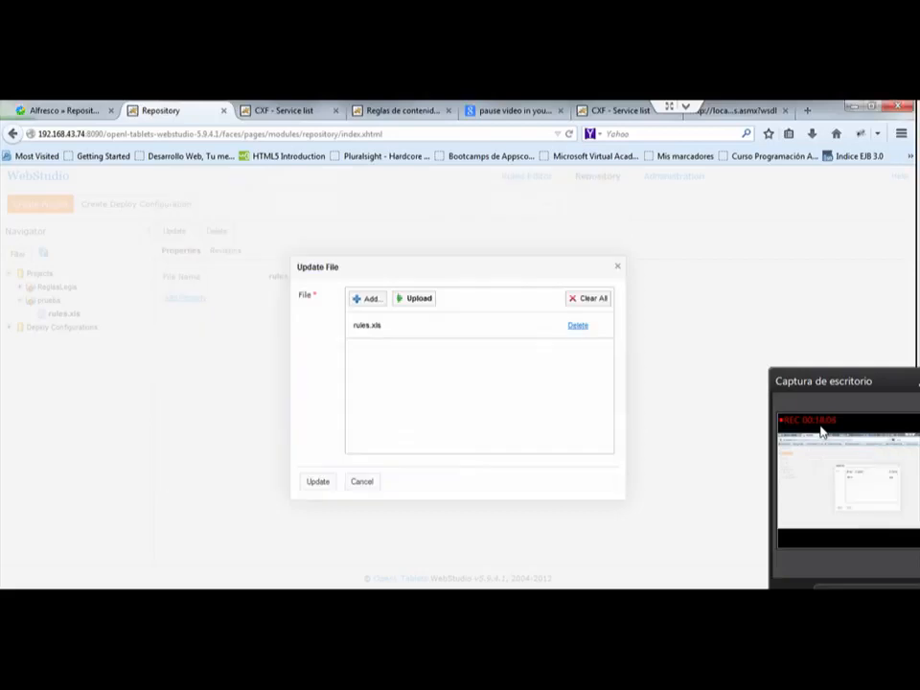
Step: Upload the added rules.xls and update the prueba project's file with it
click(367, 299)
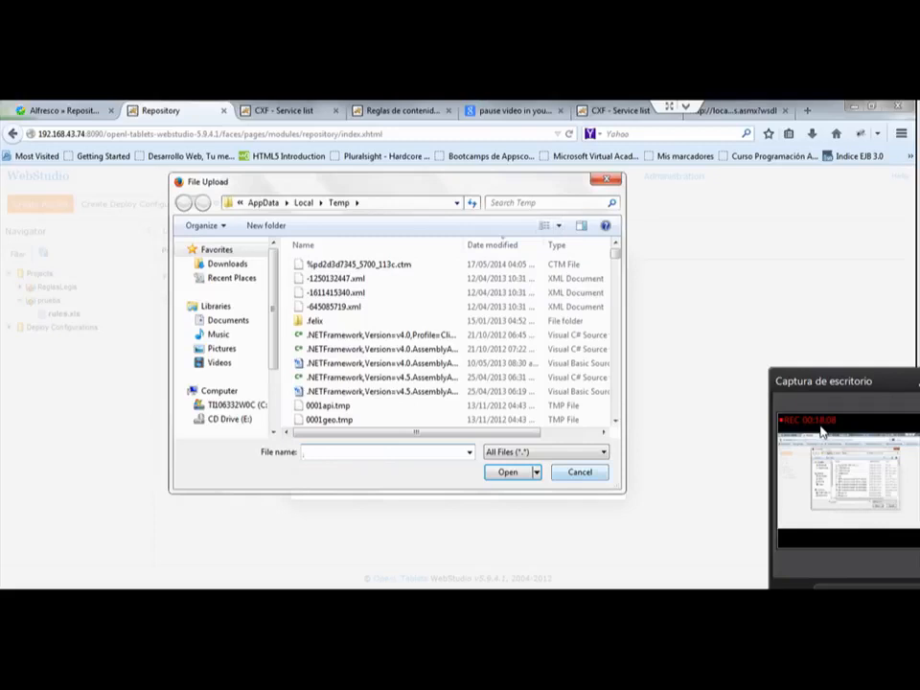
click(580, 473)
click(415, 300)
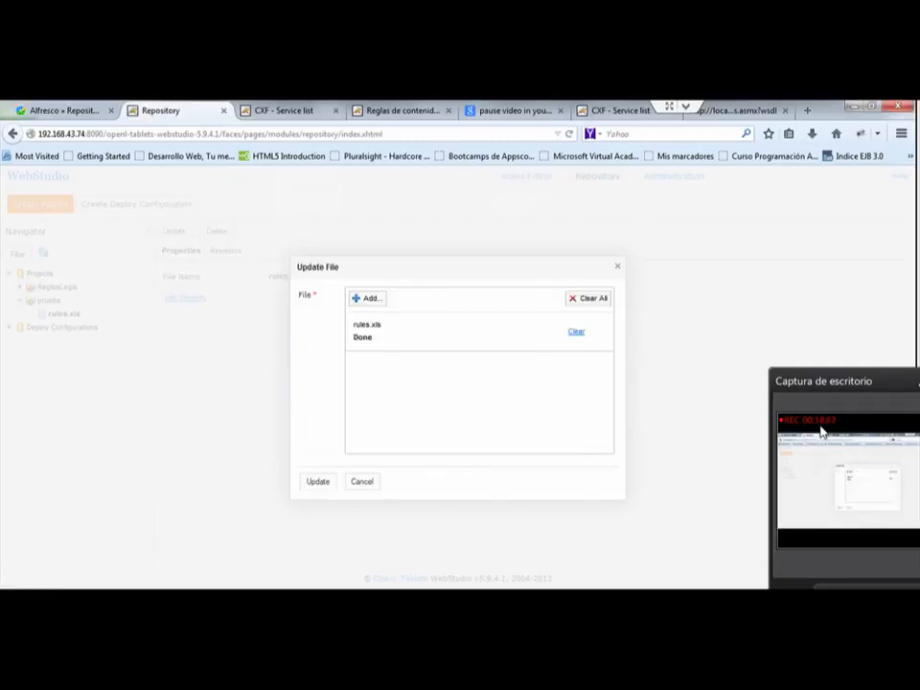
click(318, 481)
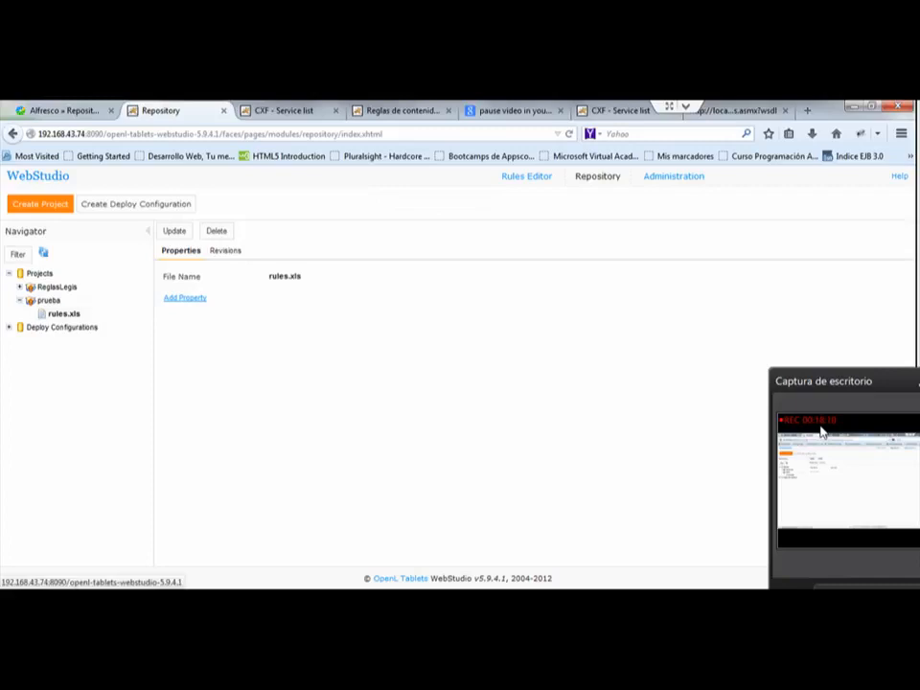
Step: Open the AreaInformacion table of prueba's rules module in the Rules Editor and select the page's address
click(526, 176)
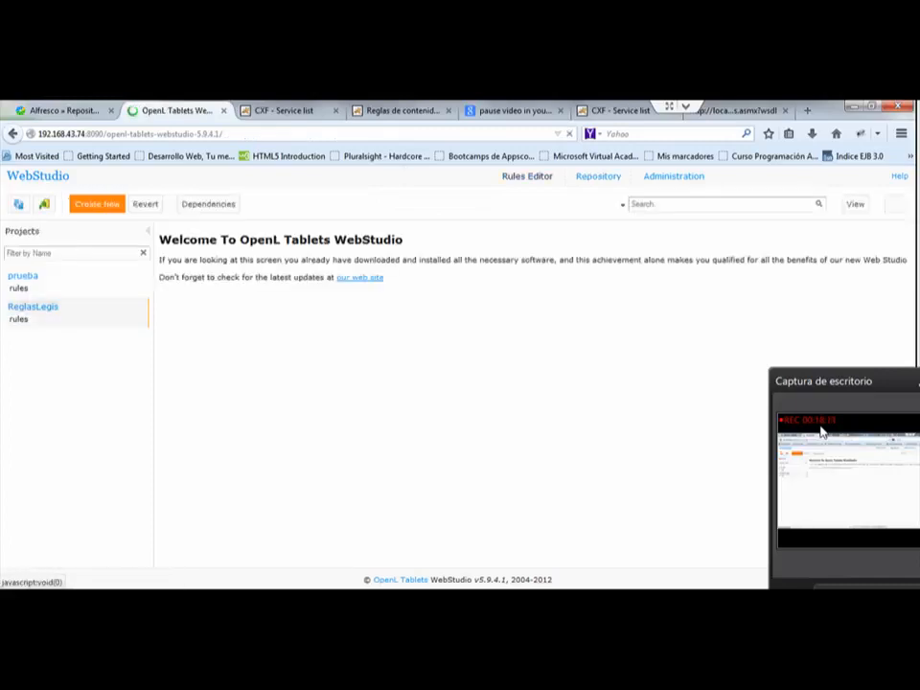
click(19, 288)
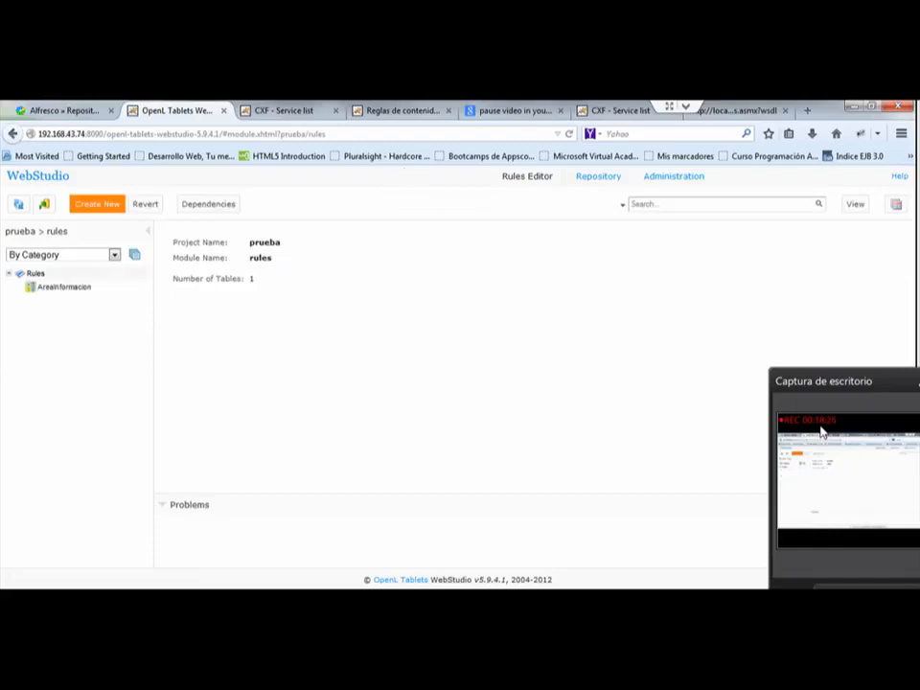
click(65, 286)
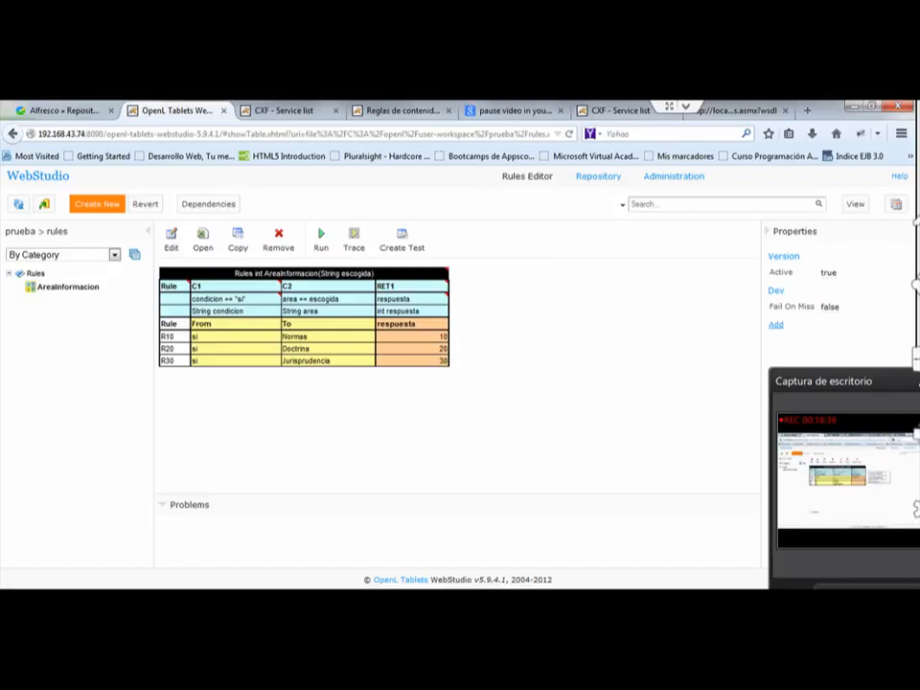
click(337, 134)
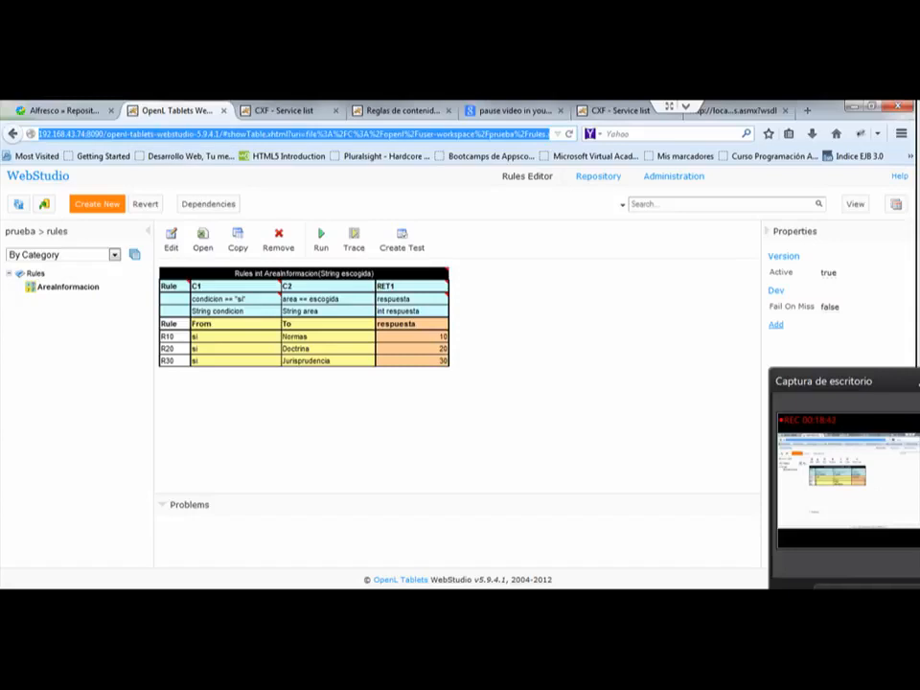
Step: Load the openl-tablets-ws-5.9.4.1 service list and open the WSDL of the ReglasLegis service with its AreaInformacion operation
click(460, 422)
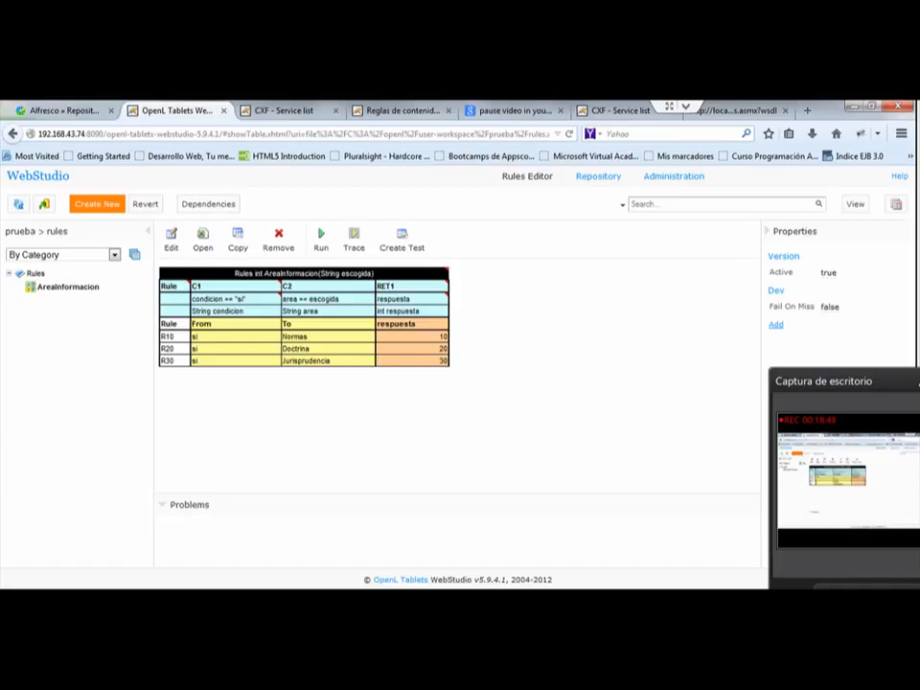
key(ctrl+Tab)
click(230, 134)
click(230, 134)
key(Return)
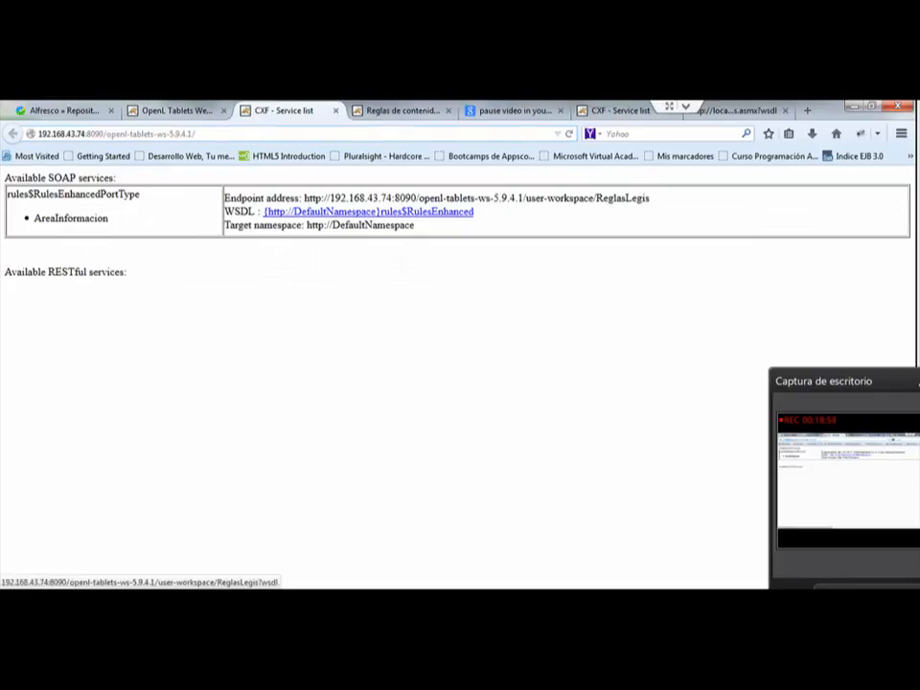
click(368, 212)
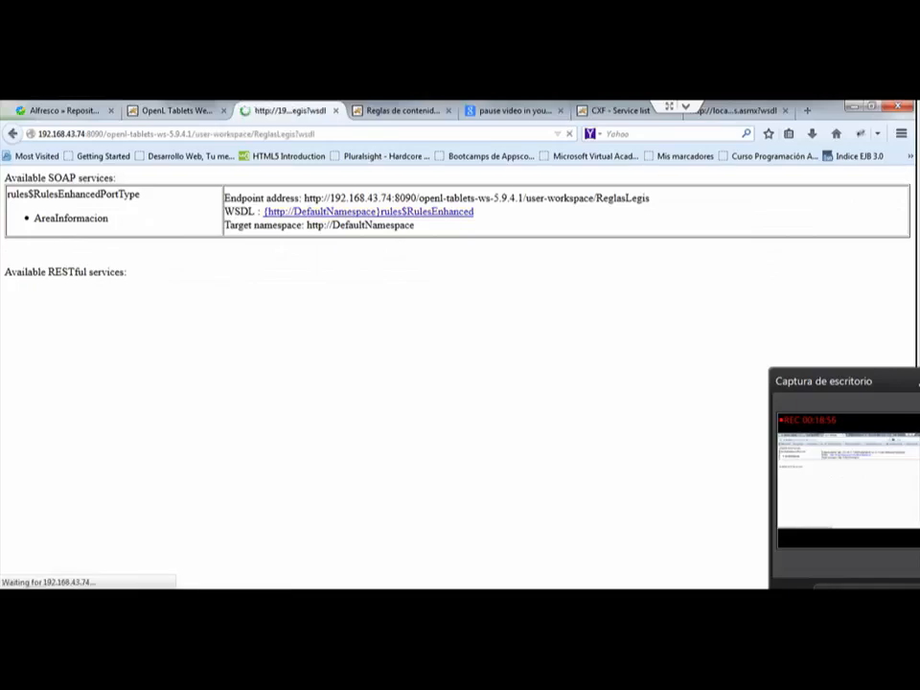
Step: Copy the ReglasLegis WSDL address and load it in Chrome in place of the ServicioReglas.asmx WSDL
click(287, 134)
key(ctrl+c)
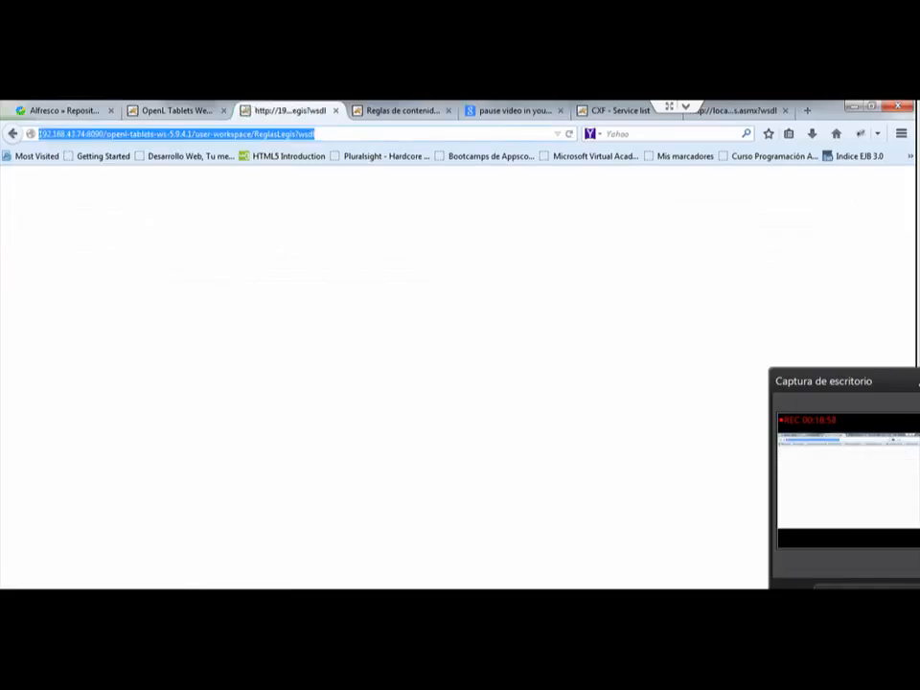
key(alt+Tab)
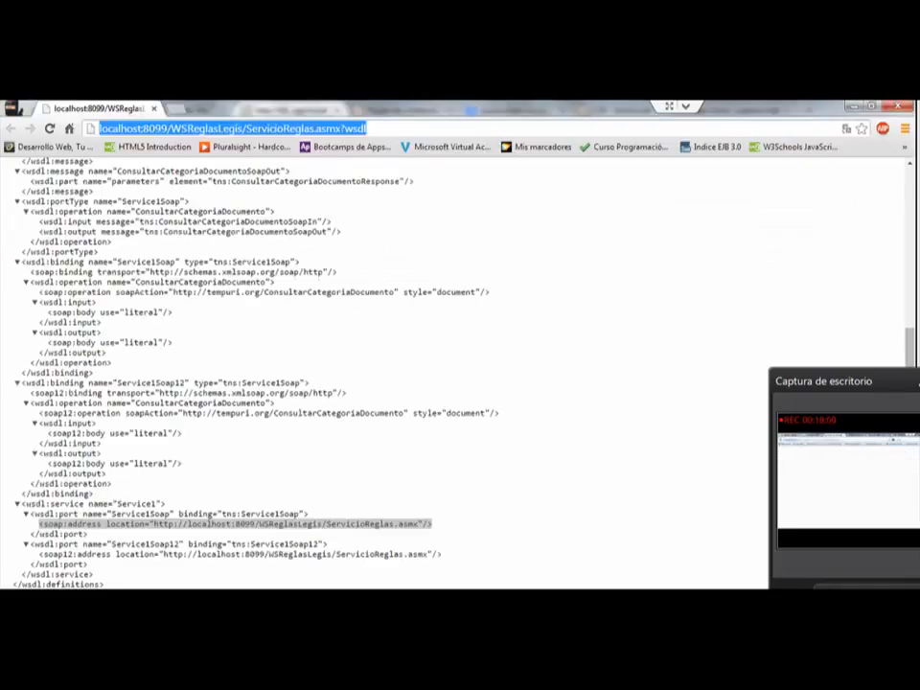
click(367, 128)
key(ctrl+a)
key(ctrl+v)
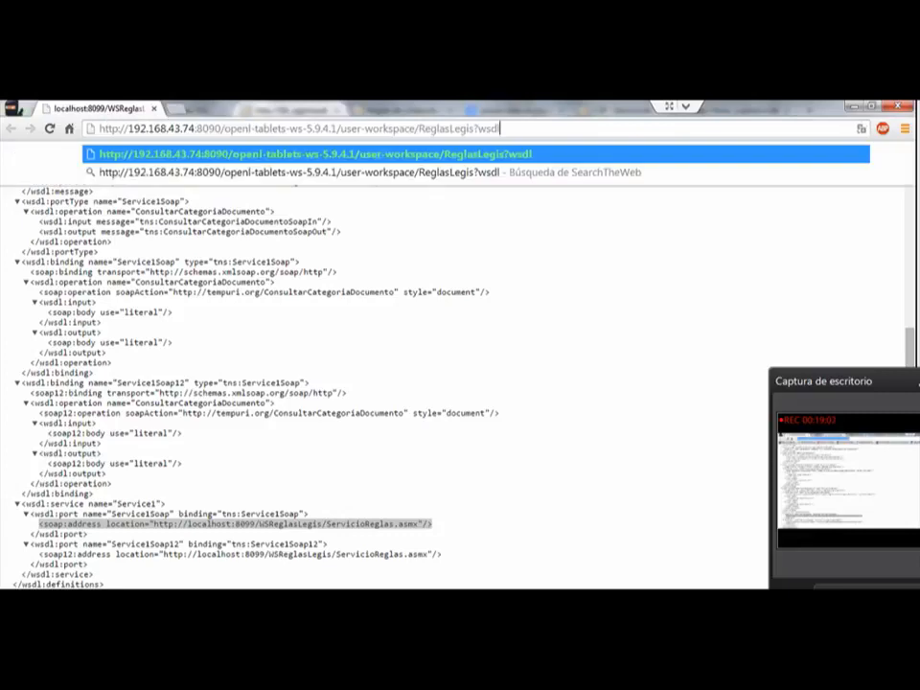
key(Return)
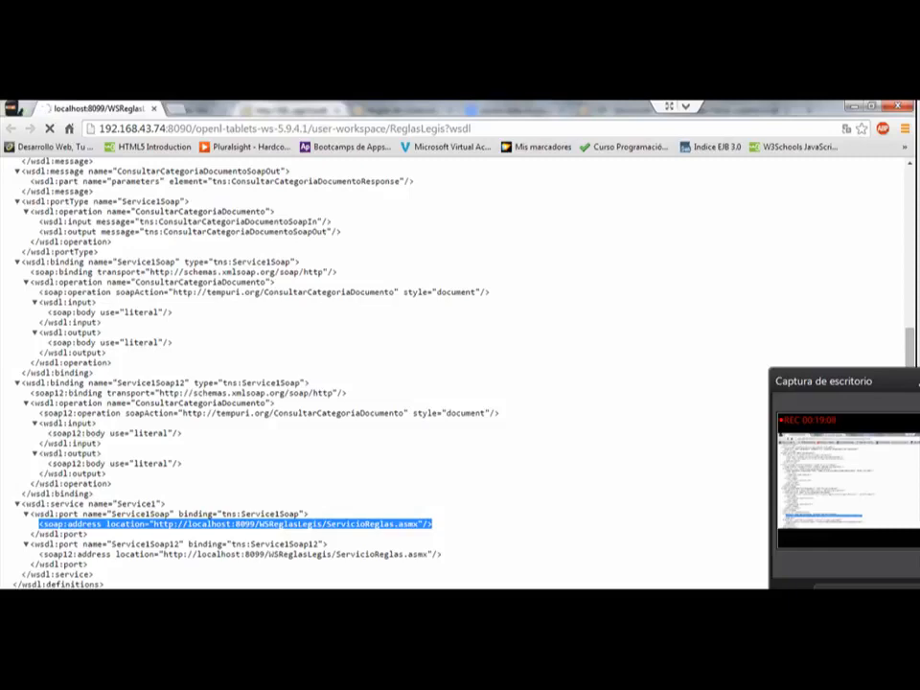
Step: Examine the ReglasLegis WSDL, from its enumeration types down to the AreaInformacion messages, binding and service address
scroll(383, 374, up, 5)
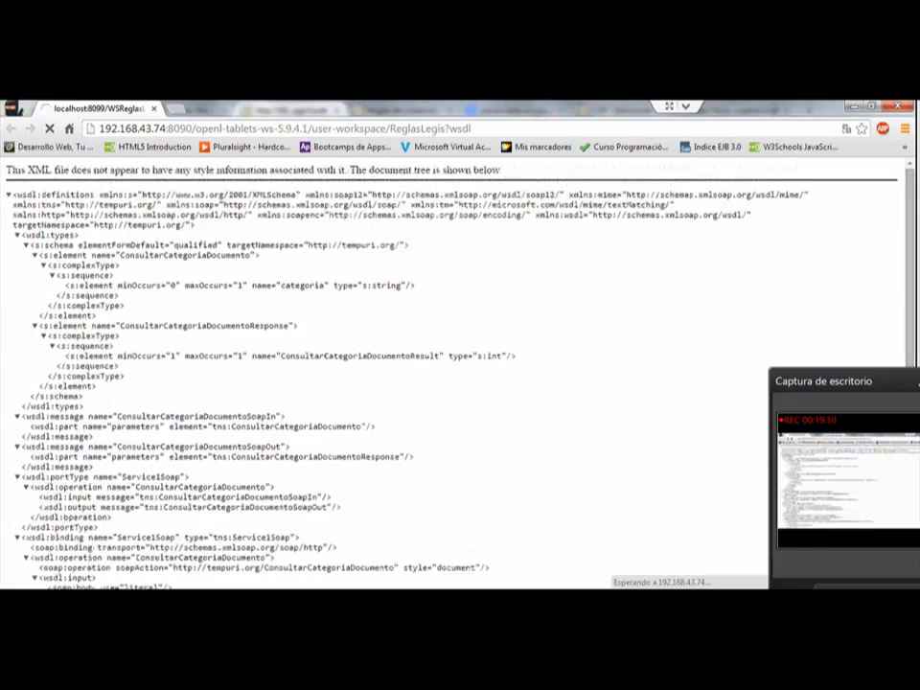
mouse_move(232, 588)
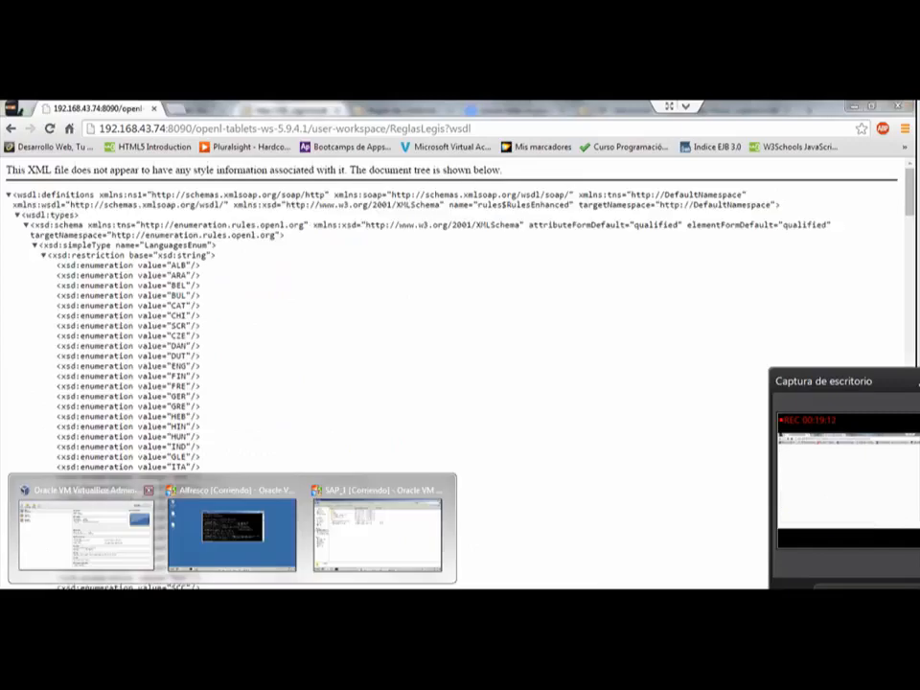
scroll(451, 374, down, 2)
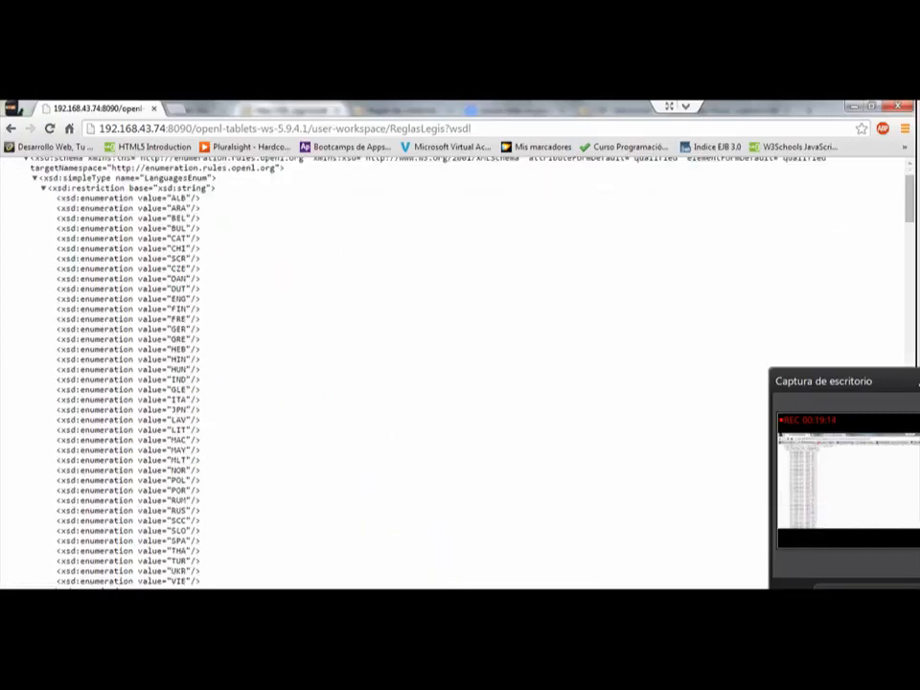
scroll(460, 374, down, 4)
scroll(460, 374, up, 6)
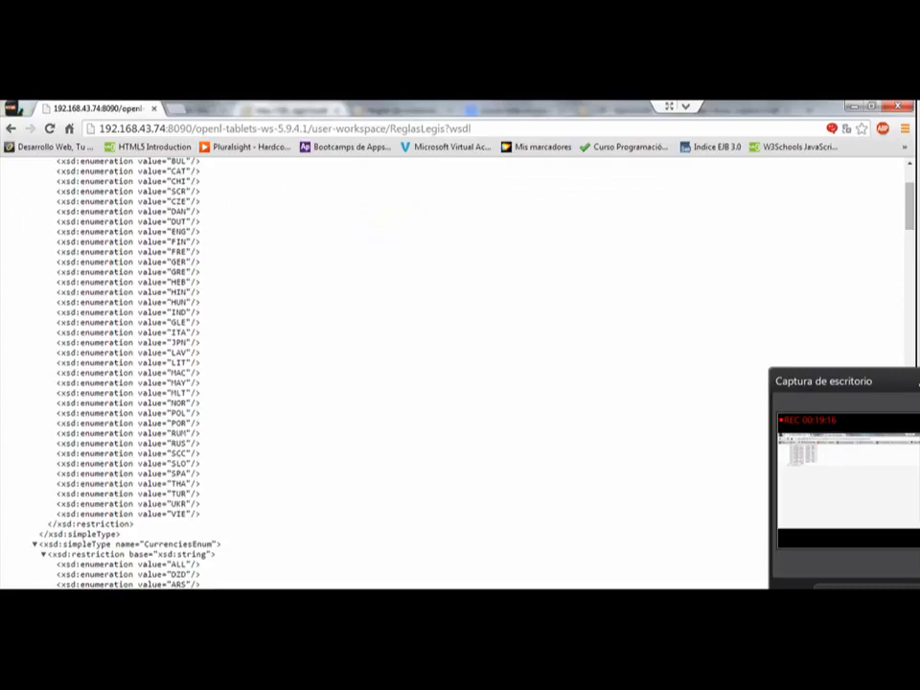
scroll(461, 374, down, 11)
scroll(460, 374, down, 20)
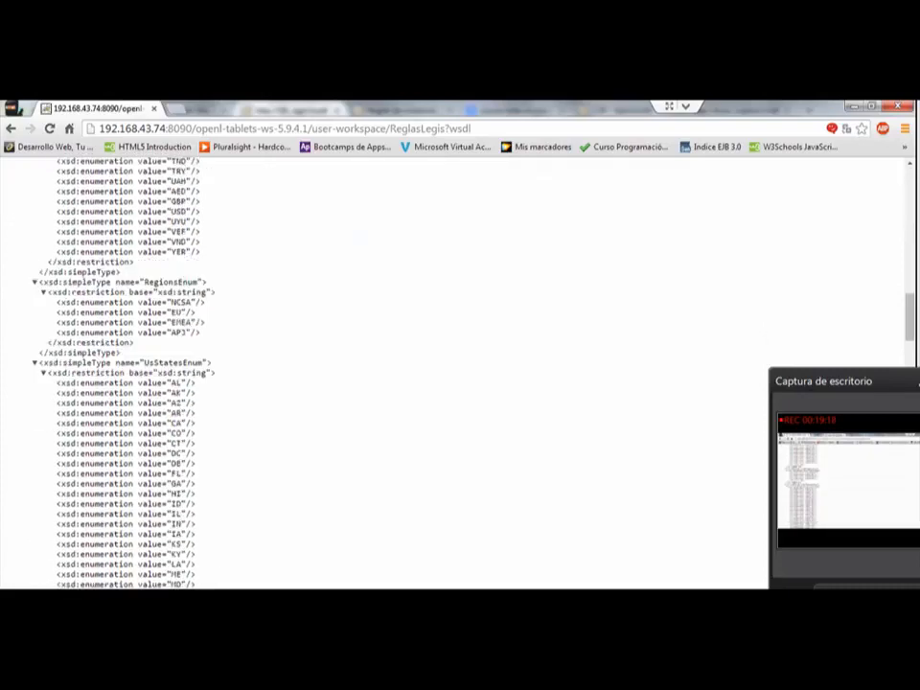
scroll(460, 374, up, 20)
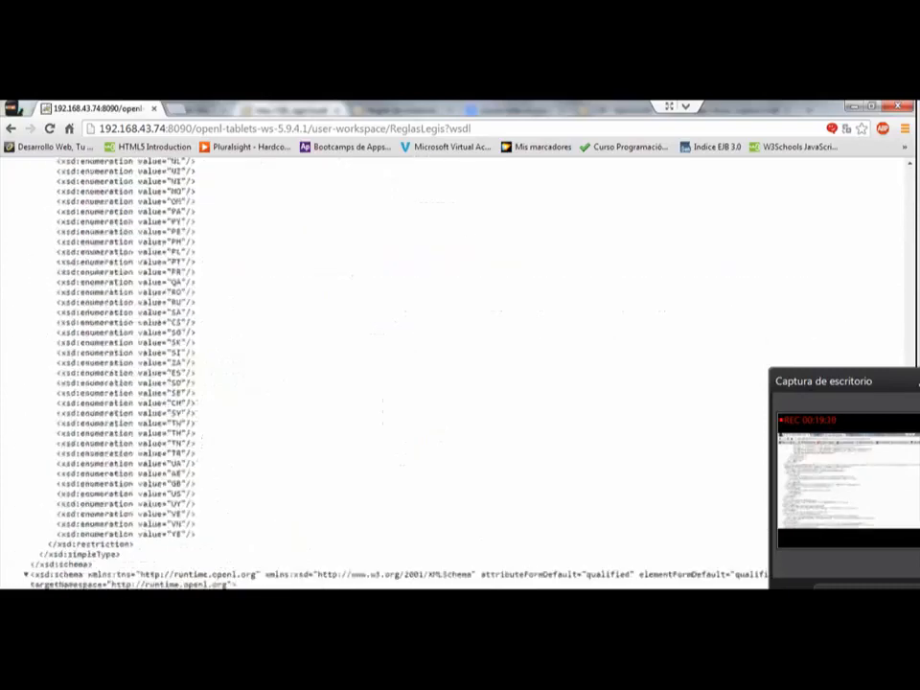
scroll(460, 374, up, 10)
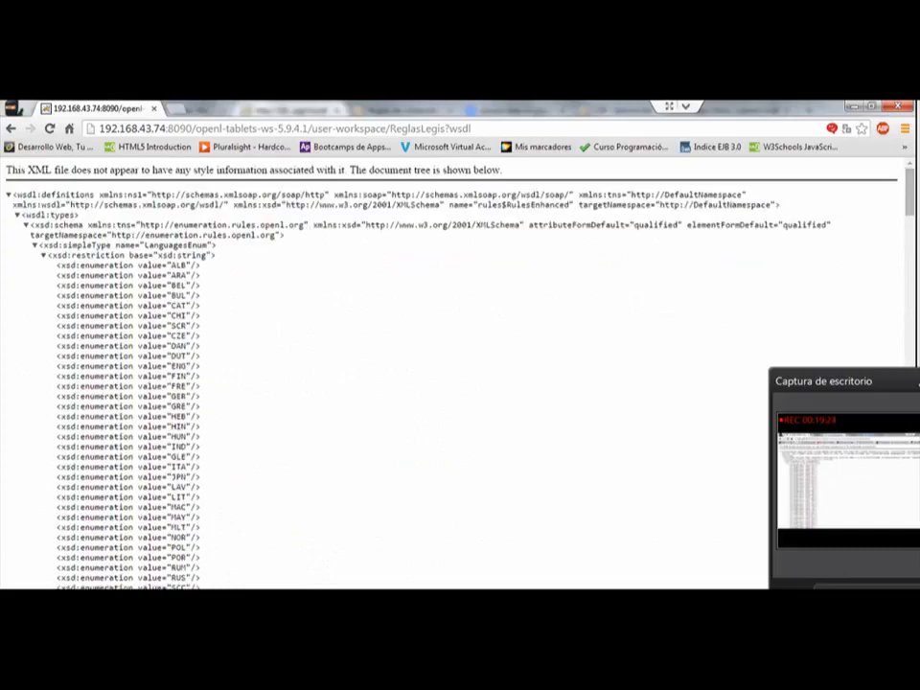
scroll(460, 374, down, 20)
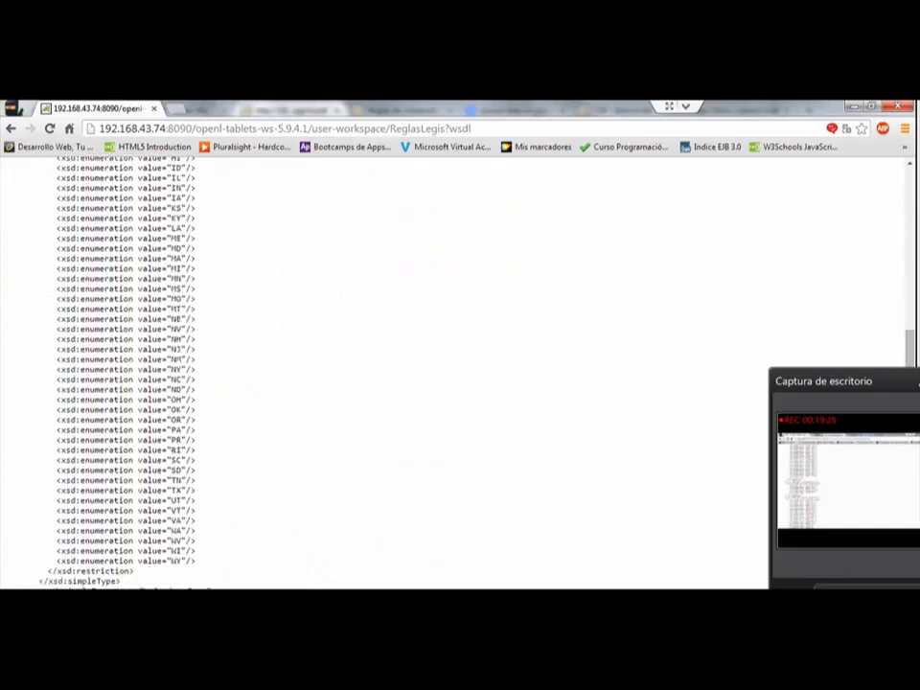
scroll(460, 374, down, 5)
scroll(460, 374, down, 15)
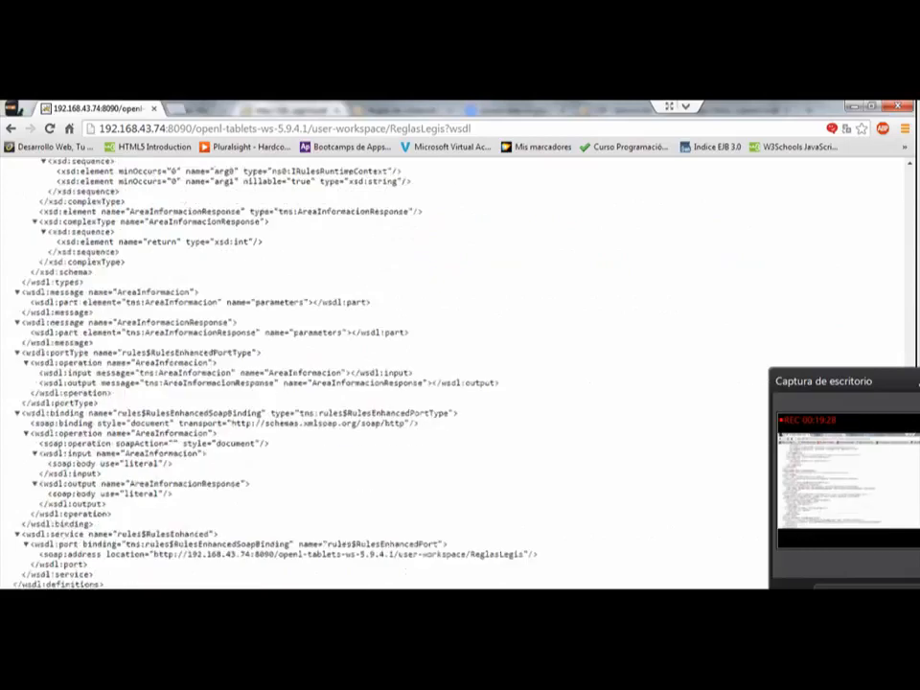
scroll(460, 374, up, 15)
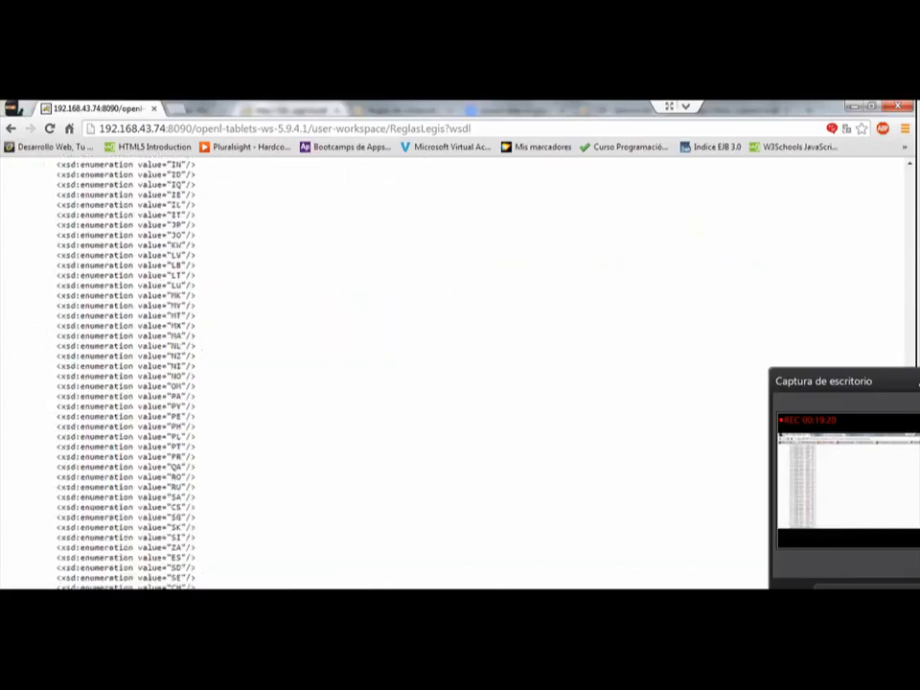
click(232, 601)
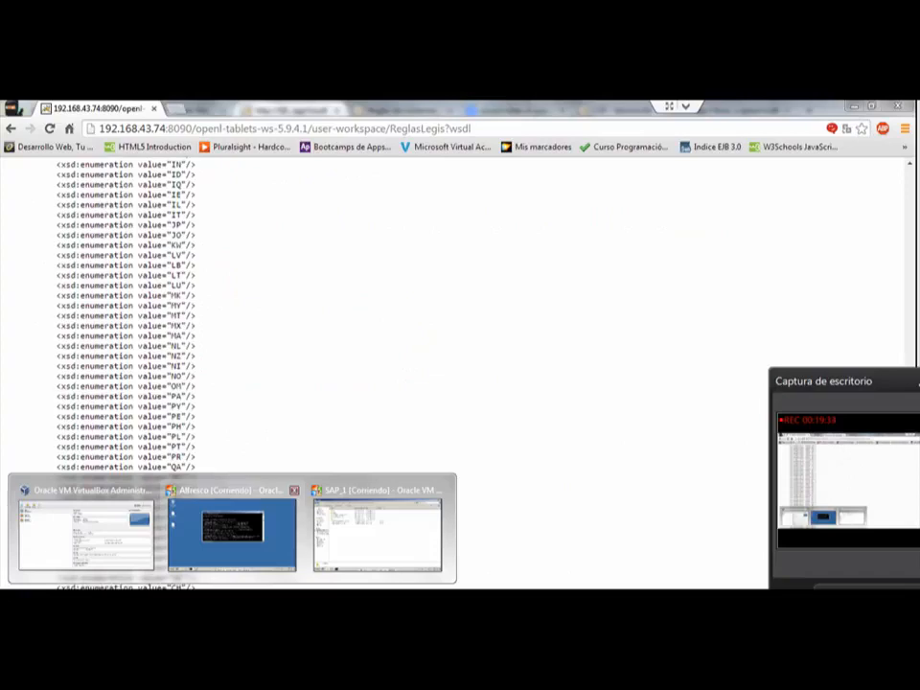
mouse_move(232, 527)
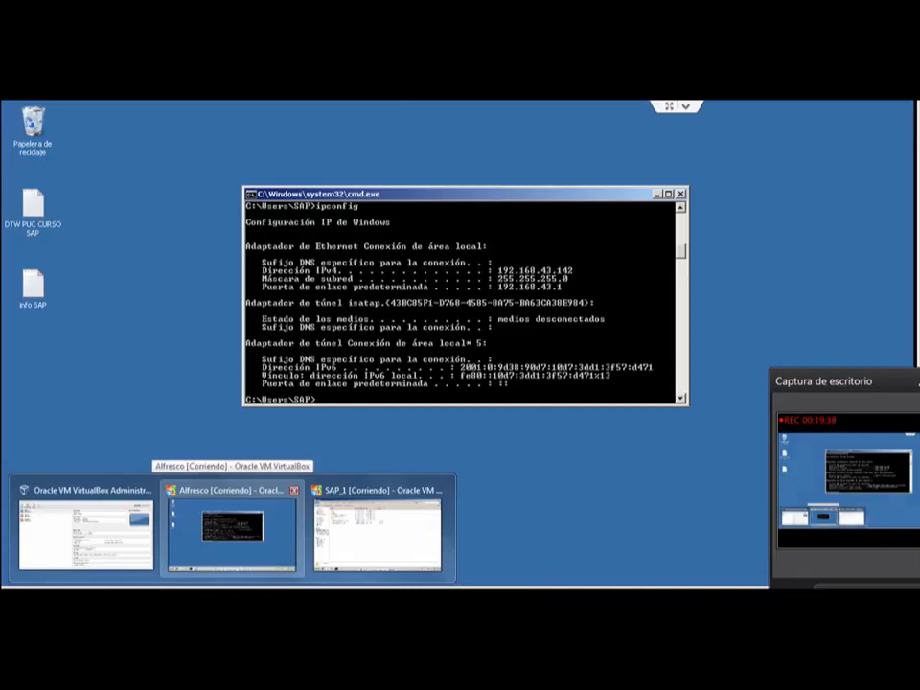
click(232, 527)
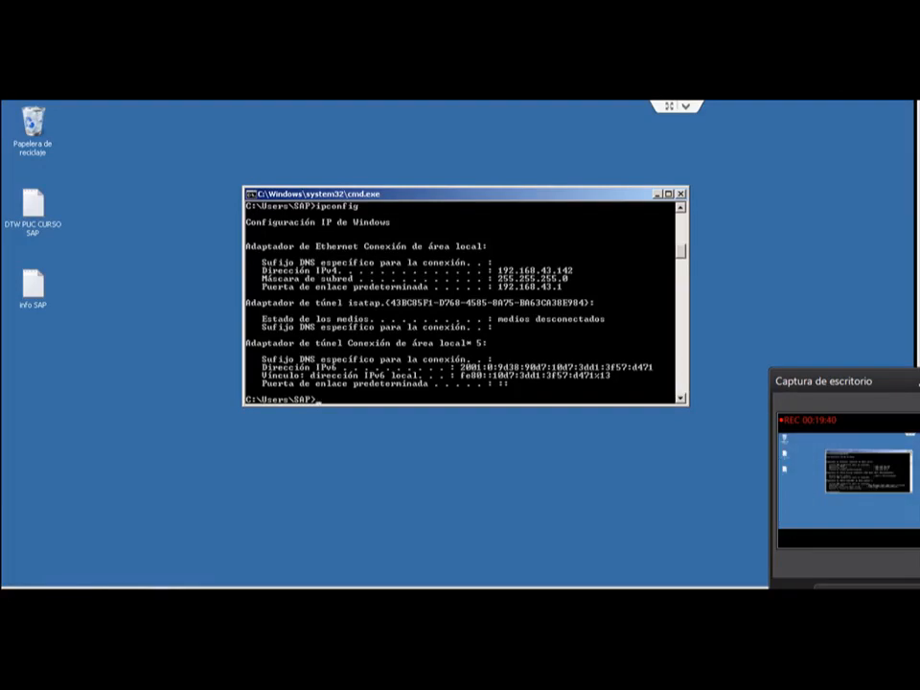
key(alt+Tab)
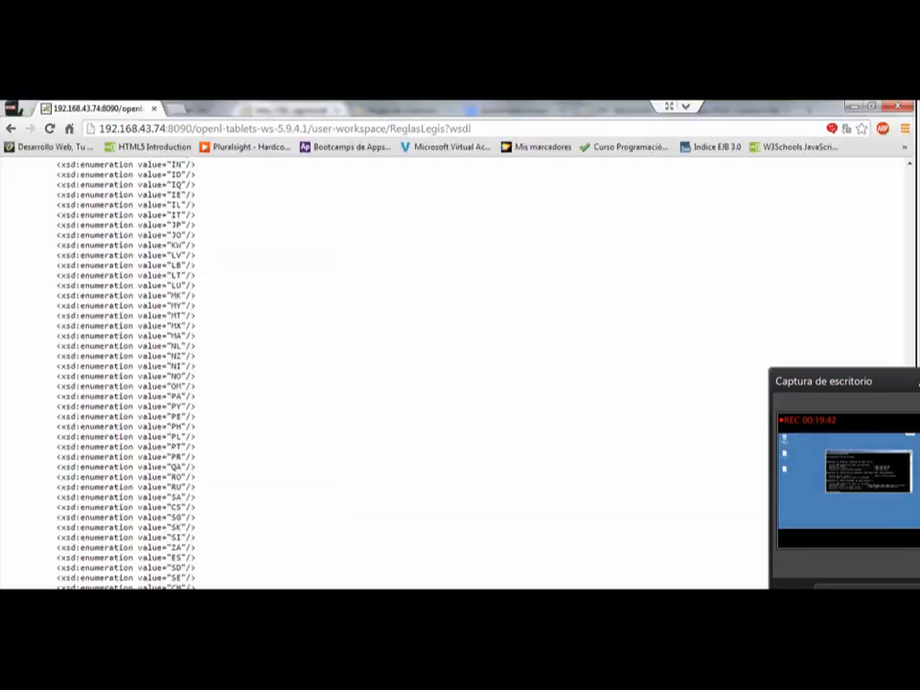
Step: Switch to the SAP_1 virtual machine and open the WEB-INF\classes folder of openl-tablets-ws-5.9.4.1 under Tomcat's webapps
mouse_move(232, 587)
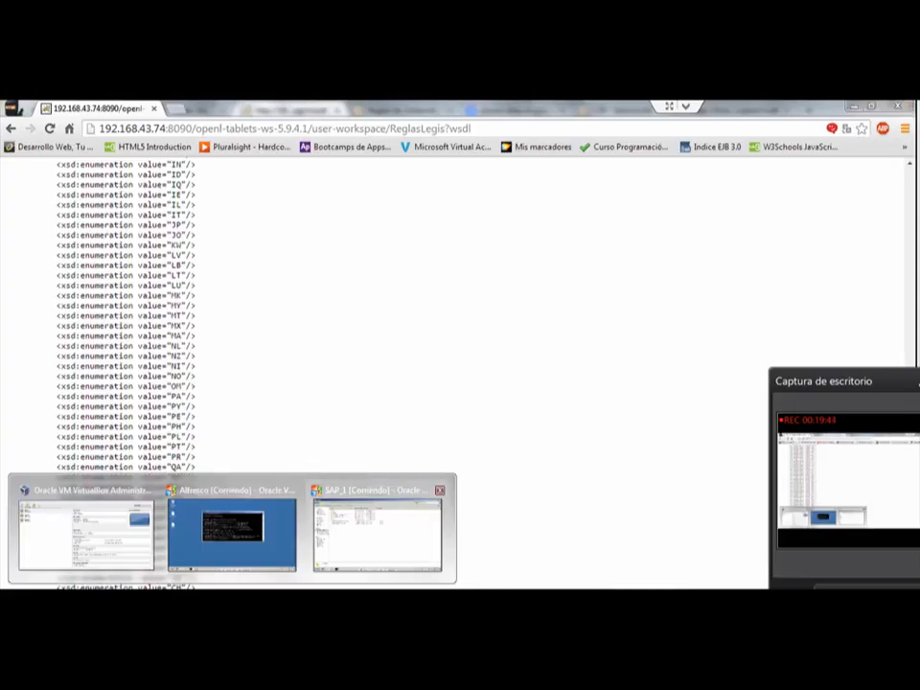
click(378, 532)
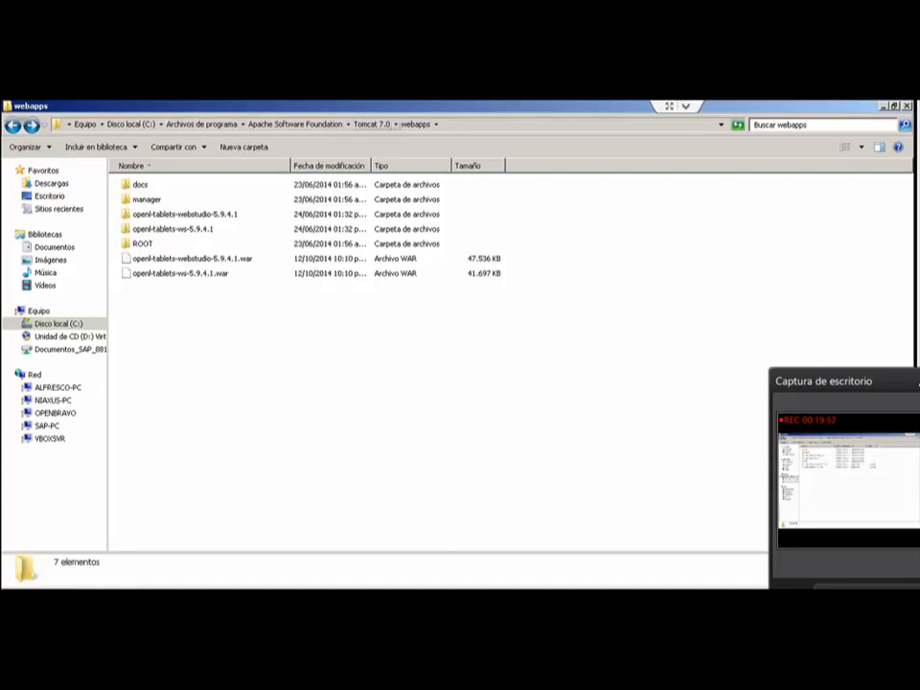
double_click(172, 229)
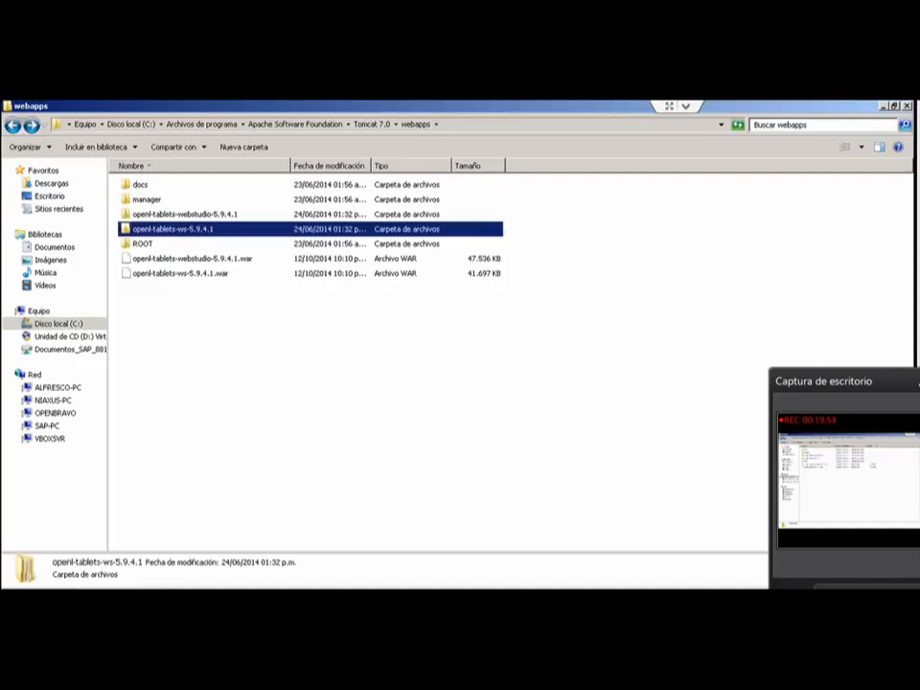
double_click(147, 199)
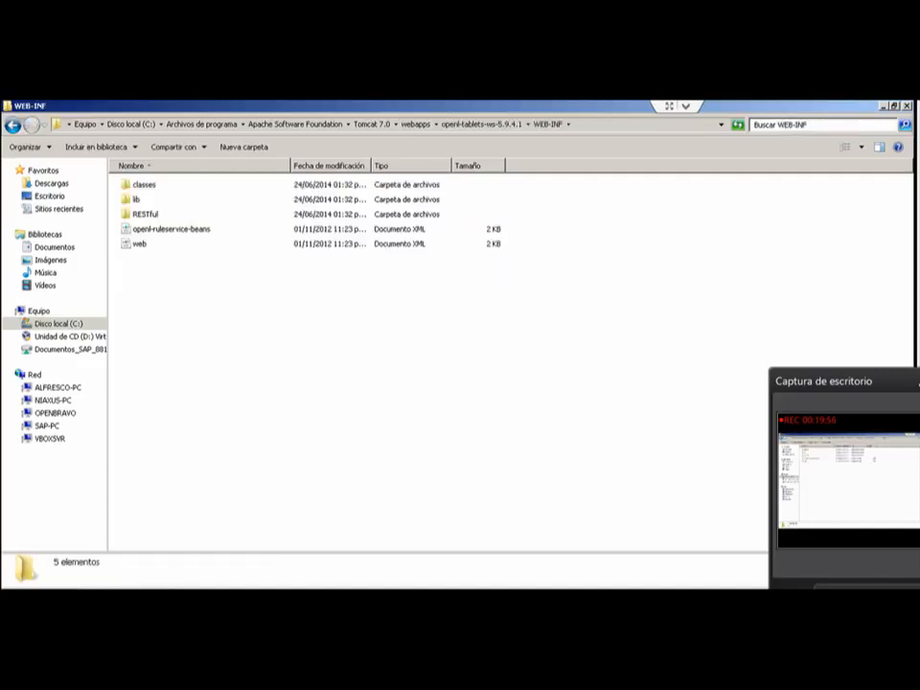
double_click(144, 185)
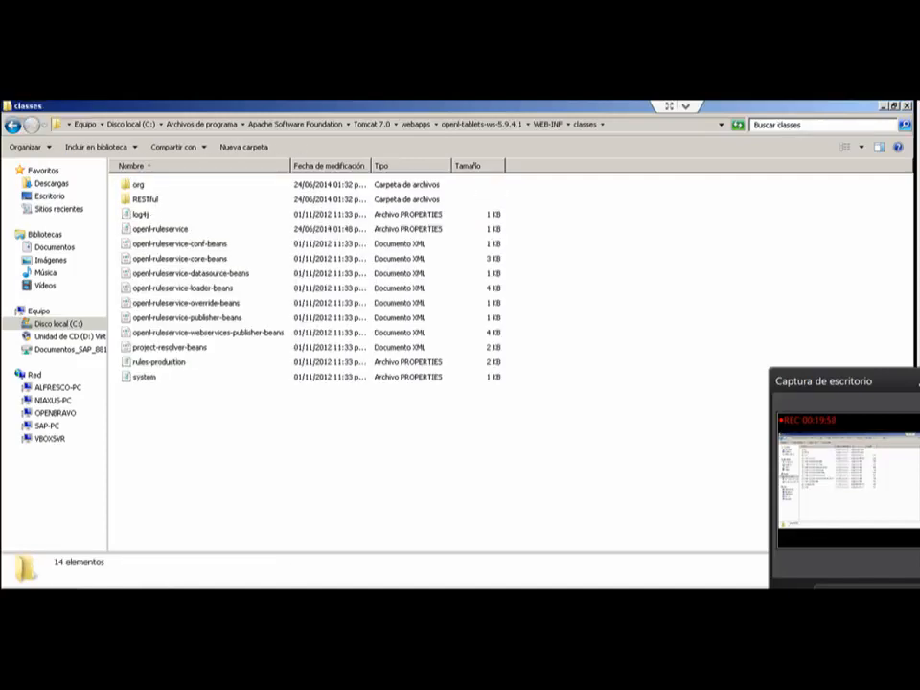
Step: Open the openl-ruleservice properties file for editing in Notepad and widen its window to show the full lines
click(160, 229)
right_click(172, 228)
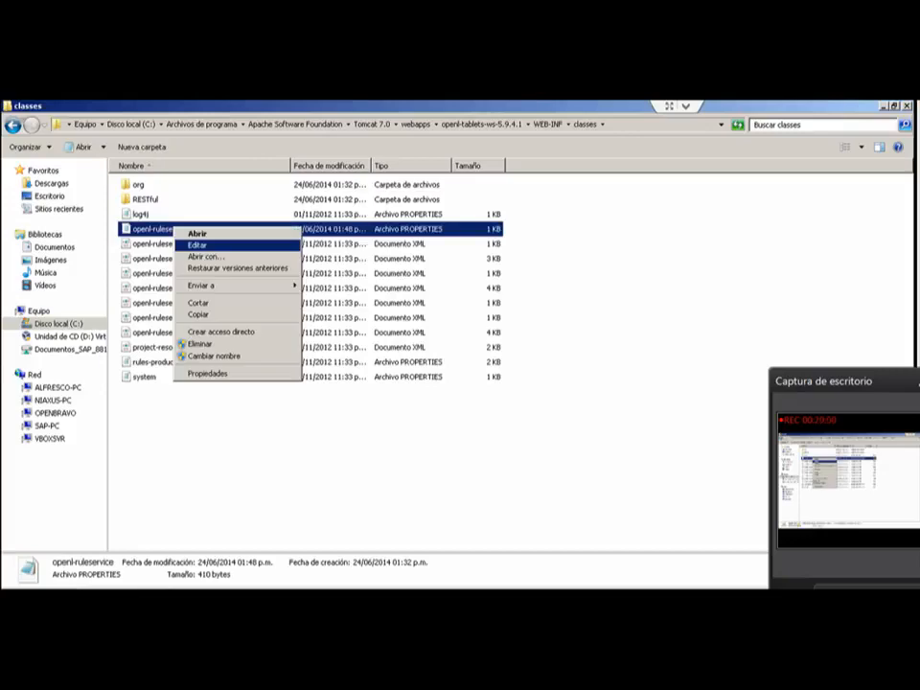
click(196, 245)
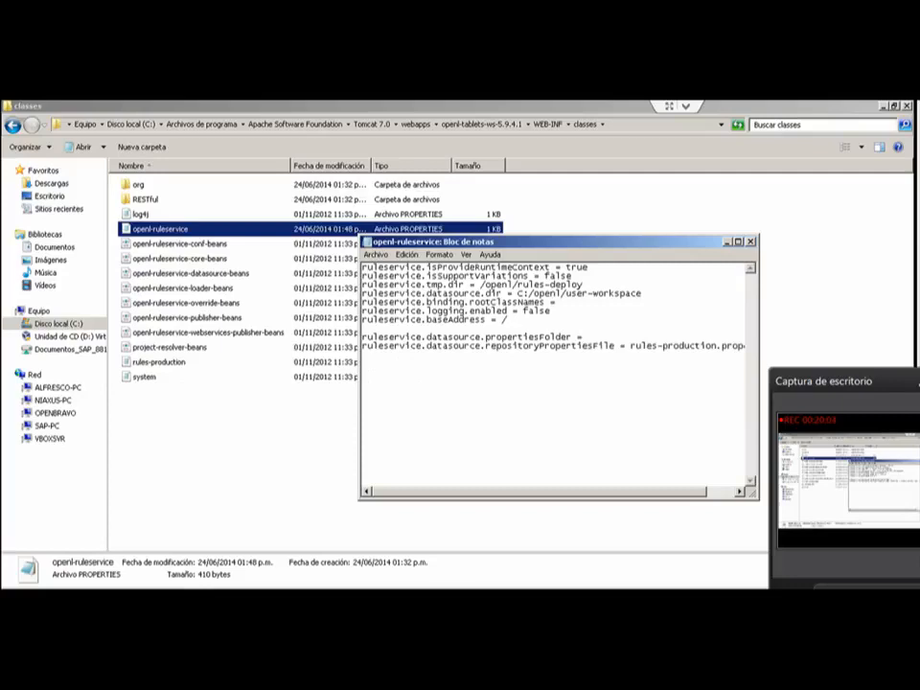
drag(576, 242, 547, 242)
drag(730, 370, 842, 369)
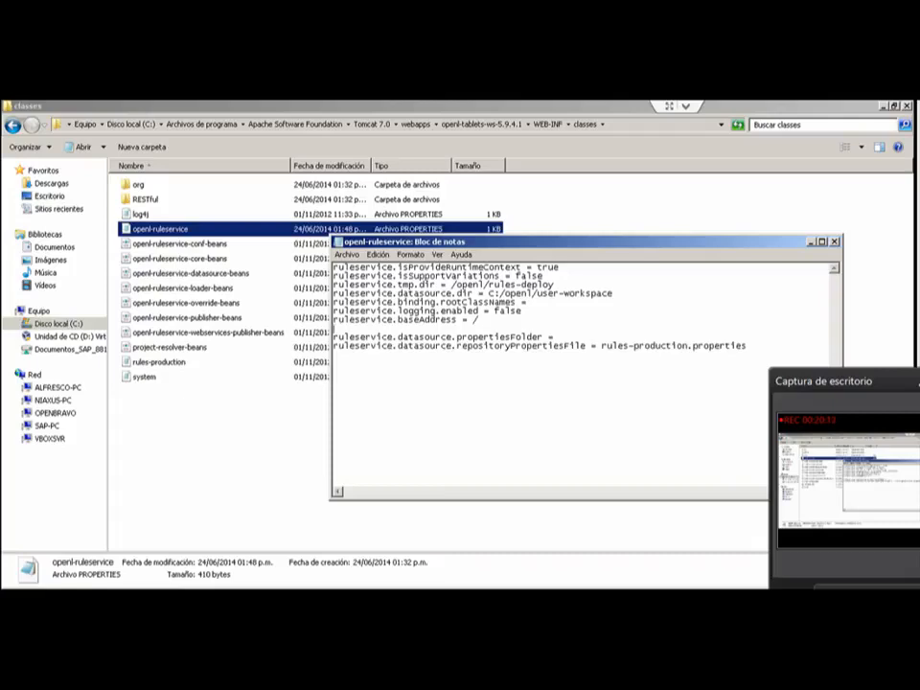
Step: Highlight the C:/openl/user-workspace path in the ruleservice.datasource.dir line, and close the properties file
drag(489, 293, 614, 294)
drag(614, 293, 490, 293)
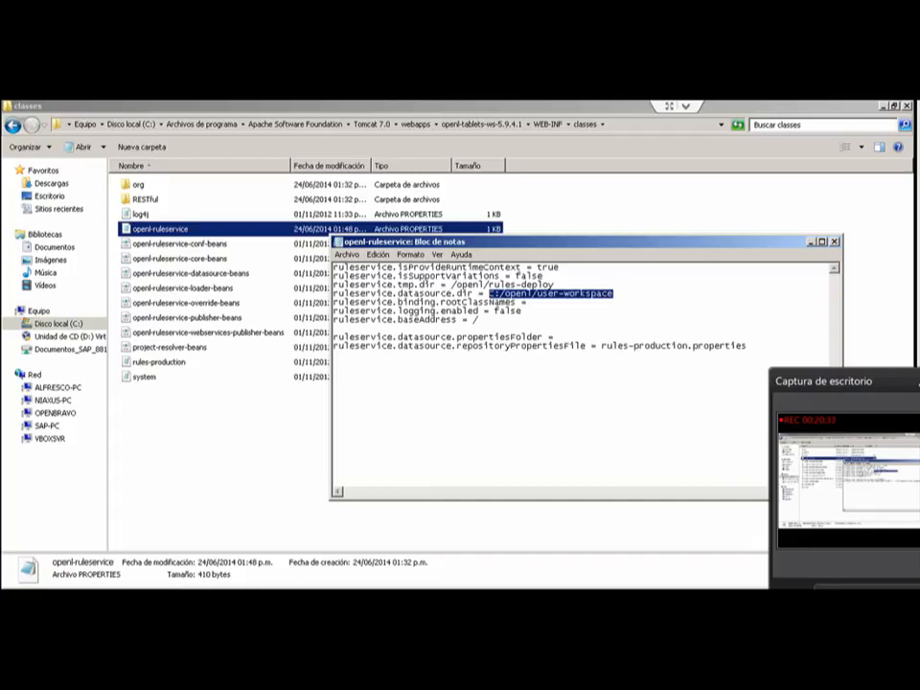
click(491, 293)
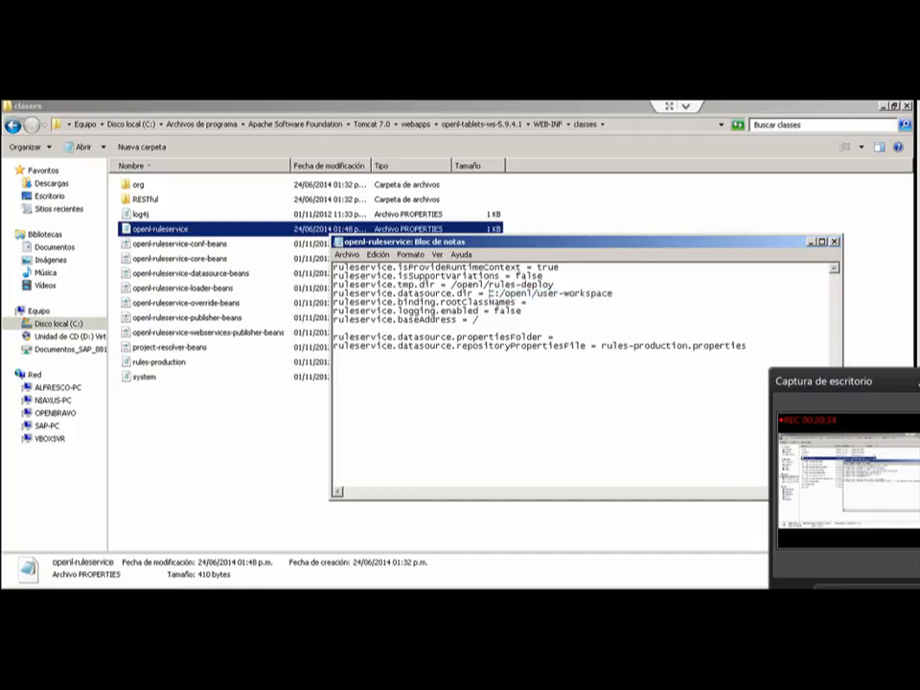
drag(491, 294, 614, 294)
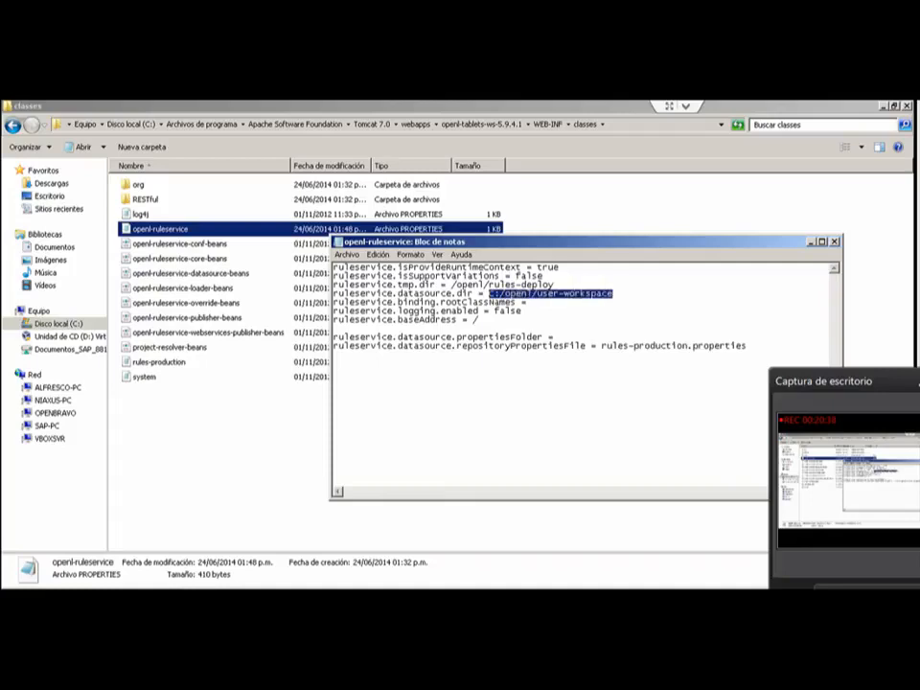
click(533, 304)
click(835, 242)
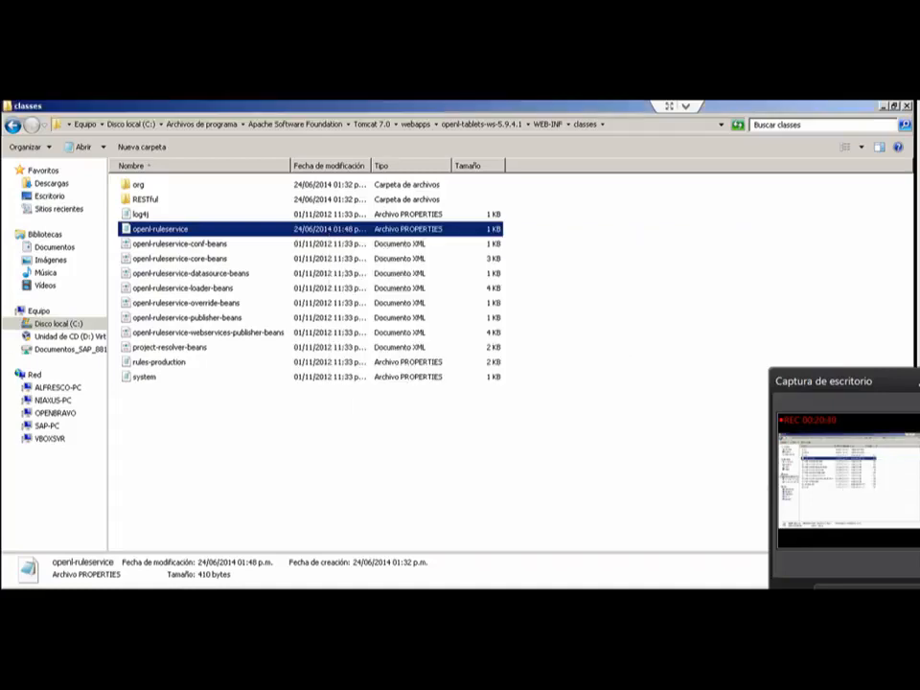
Step: Open the C:\openl\user-workspace folder to show the rules project folders
click(131, 125)
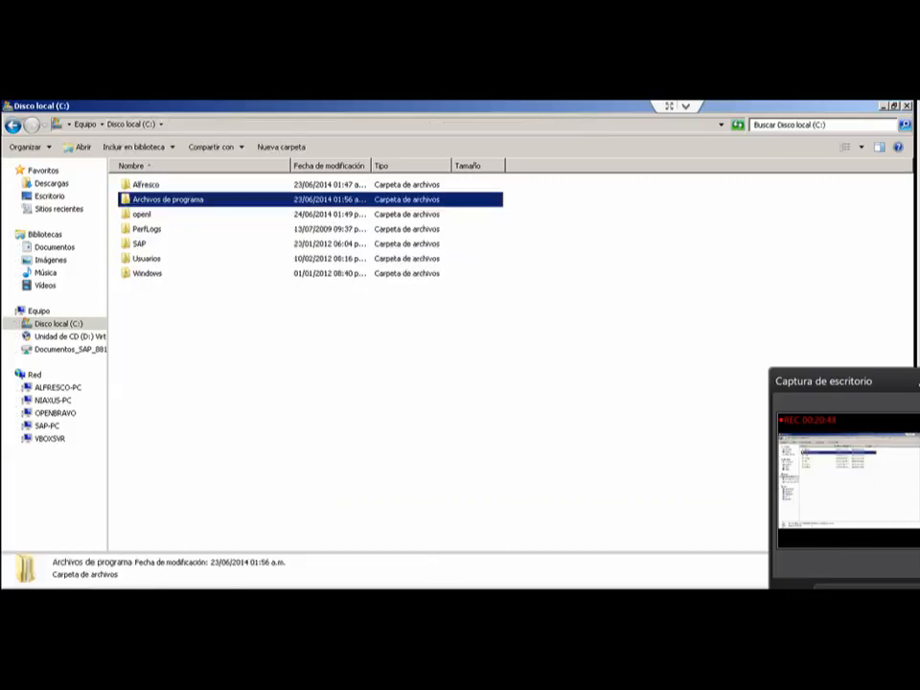
double_click(142, 215)
double_click(159, 229)
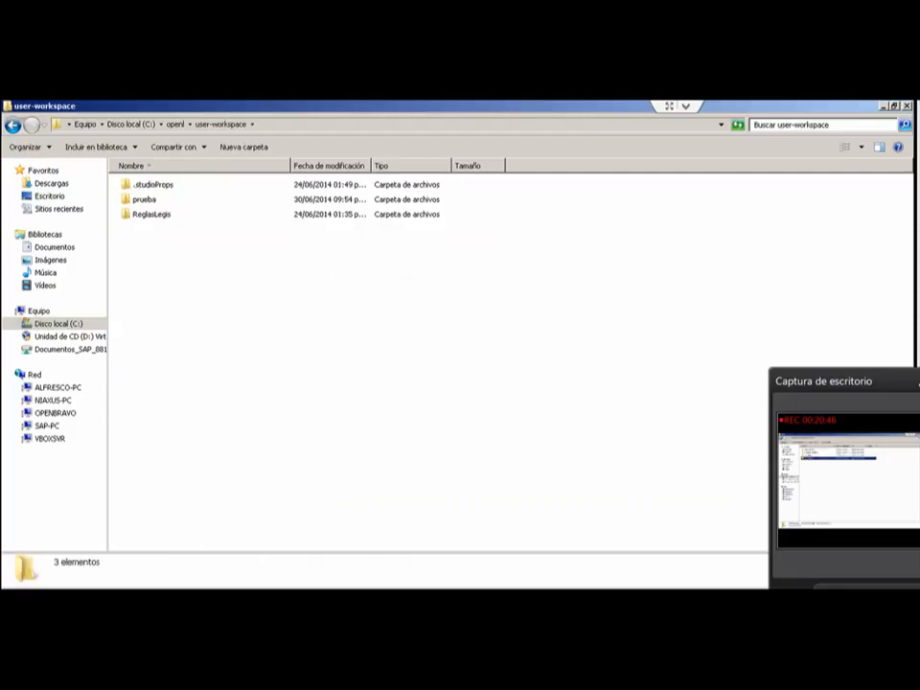
Step: Open the ReglasLegis project folder and point out its rules.xls file
double_click(151, 215)
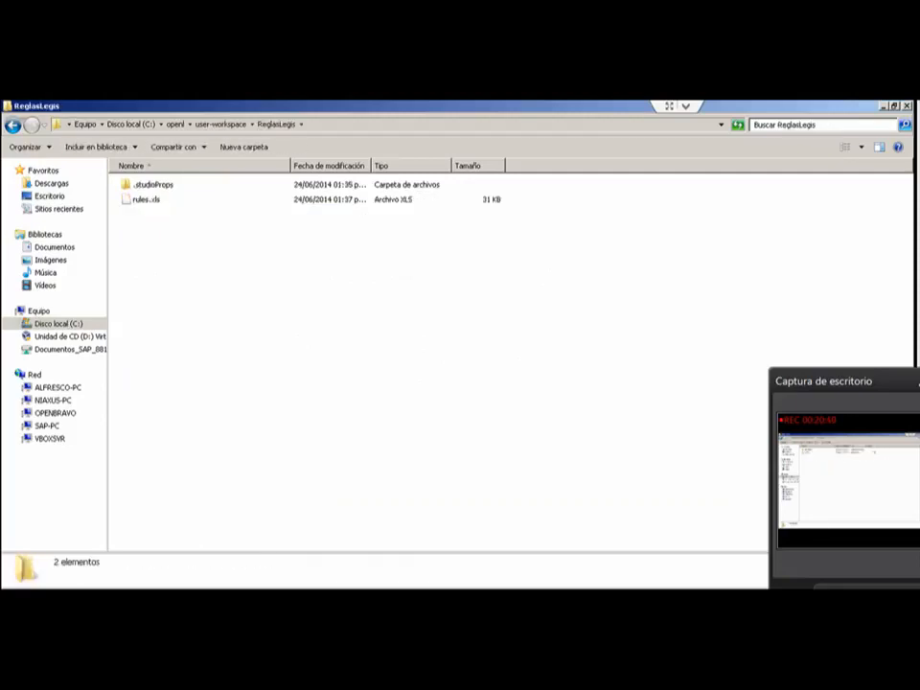
click(146, 199)
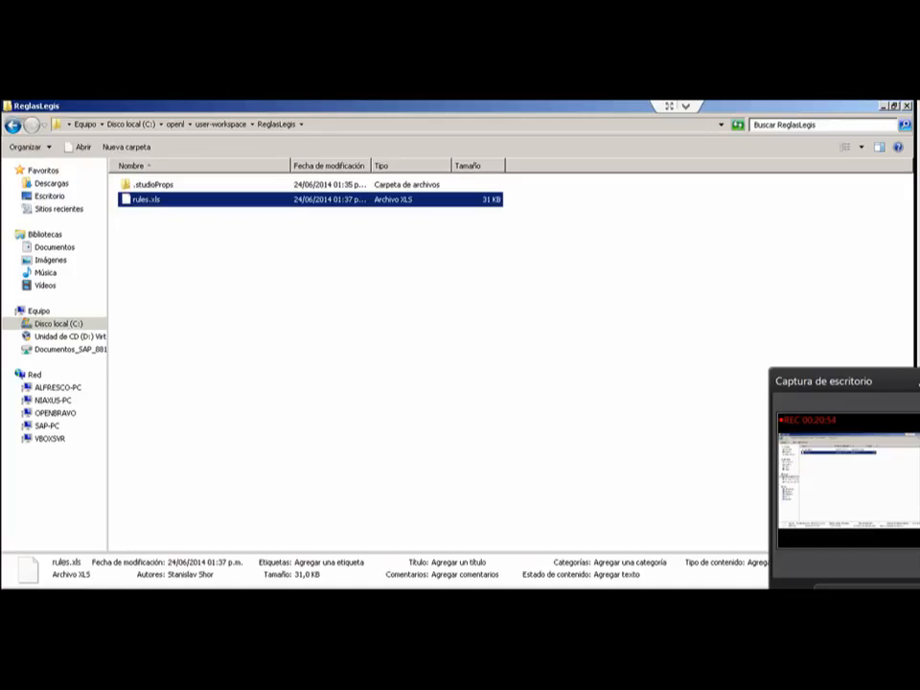
click(336, 307)
Step: Bring back the openl-ruleservice properties in Notepad, highlight the whole ruleservice.datasource.dir line, and minimize the window
key(alt+Tab)
click(549, 337)
drag(332, 294, 612, 293)
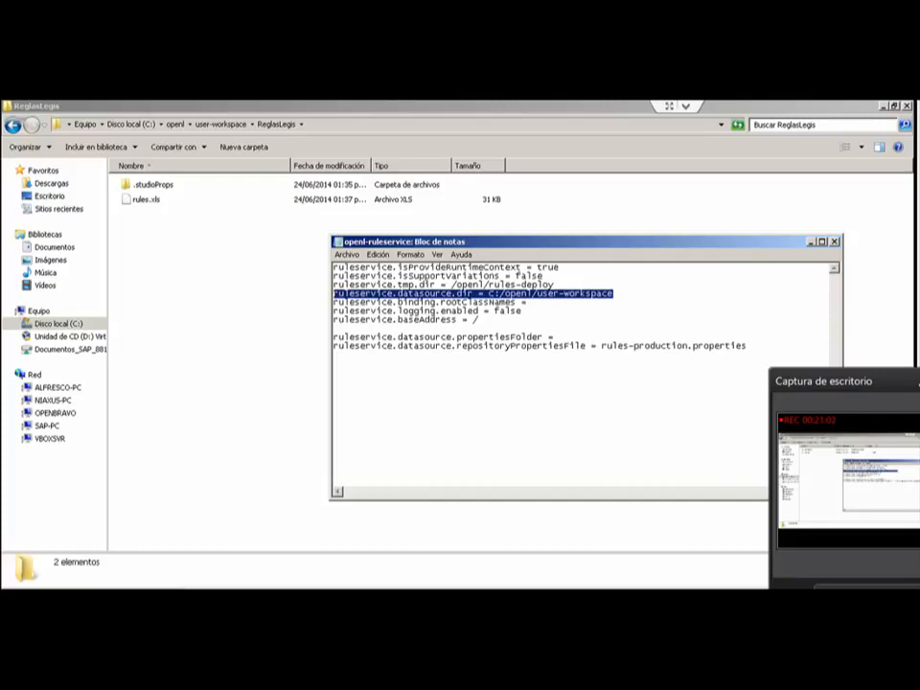
drag(576, 242, 529, 233)
click(478, 301)
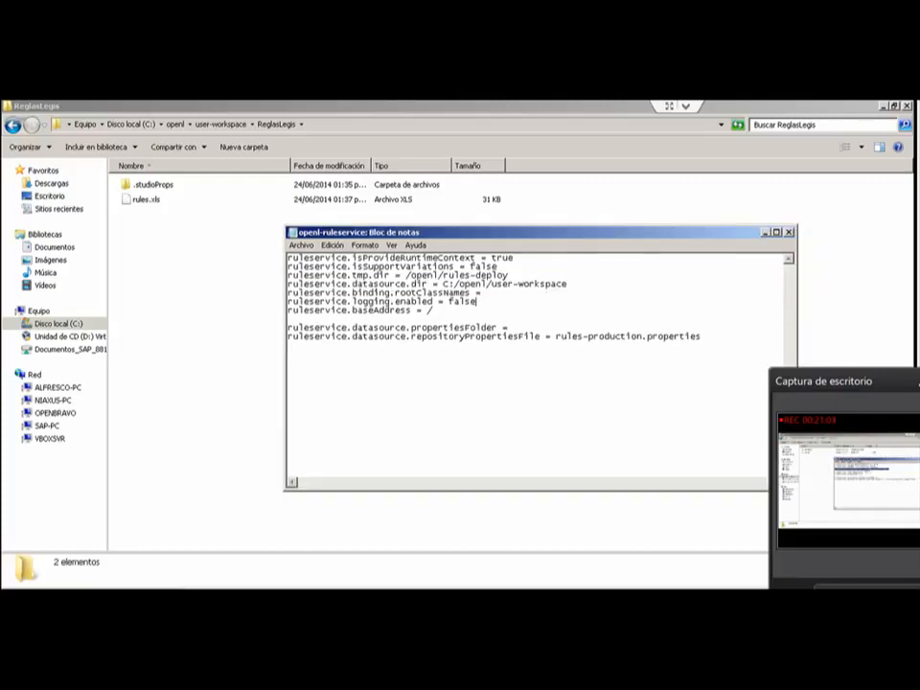
drag(567, 283, 287, 283)
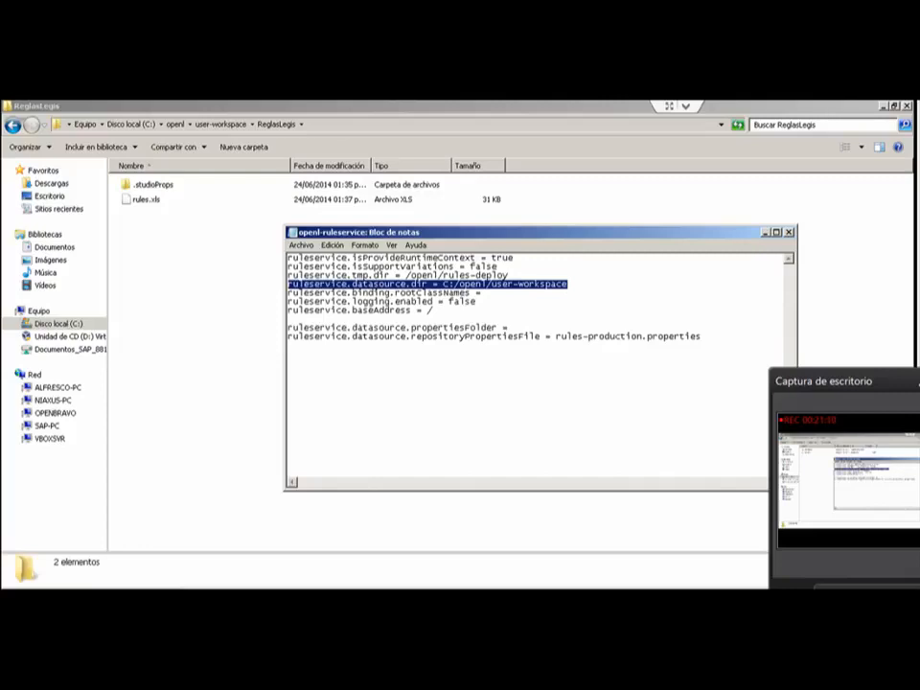
click(766, 233)
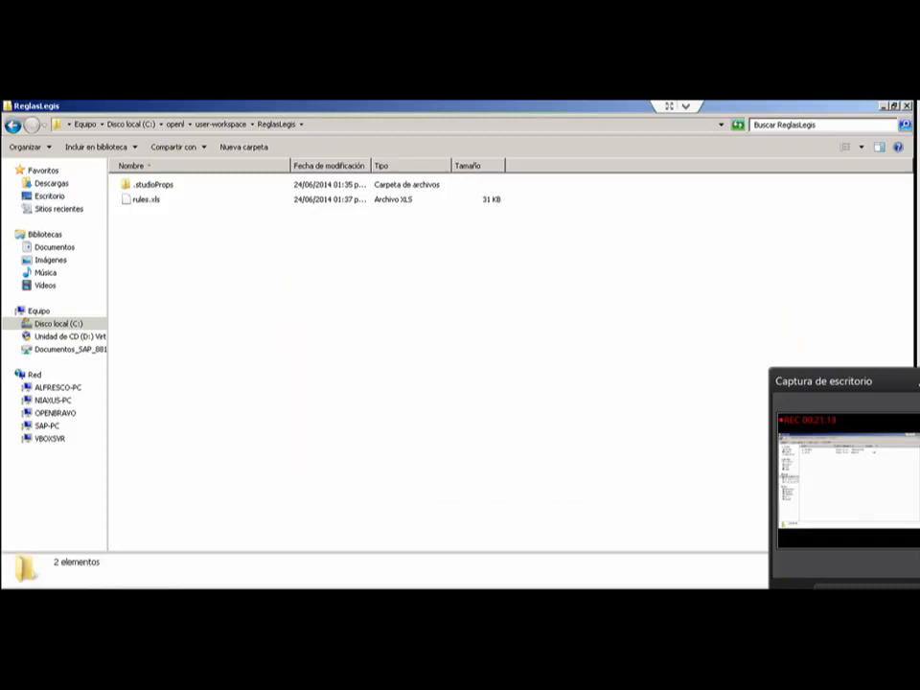
Step: Switch to the browser and show the CXF service list of openl-tablets-ws-5.9.4.1
key(alt+Tab)
key(alt+Tab)
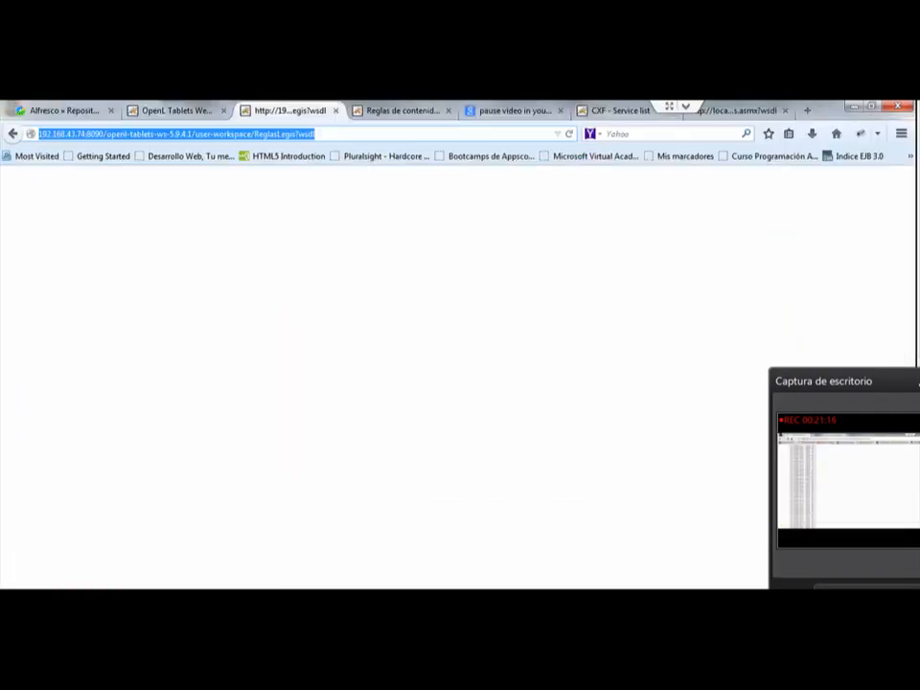
click(179, 110)
key(ctrl+Tab)
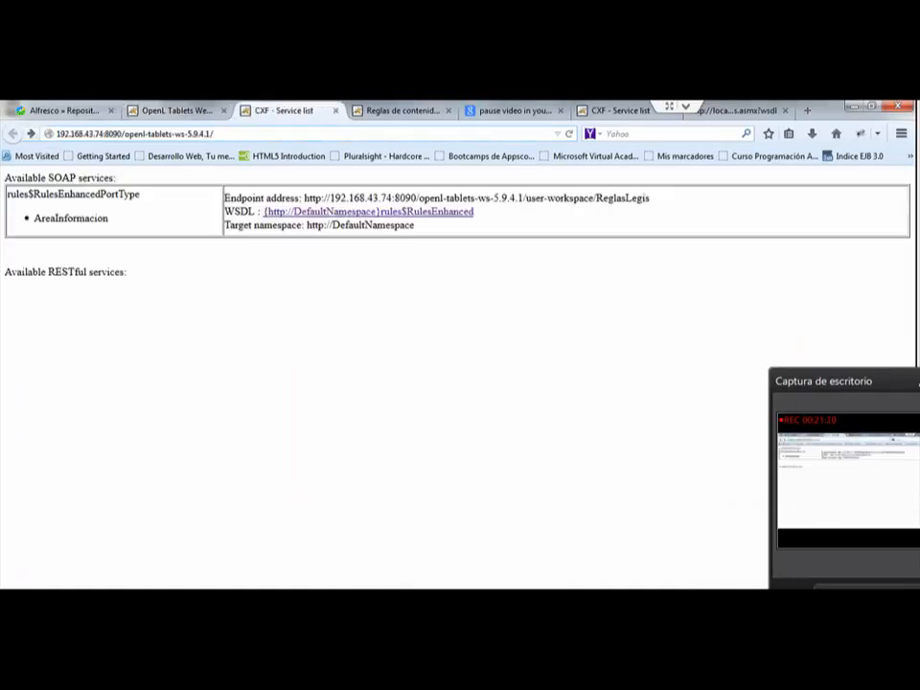
key(ctrl+Tab)
Step: Go to the WebStudio repository, expand its projects, and open the prueba project's properties
click(178, 110)
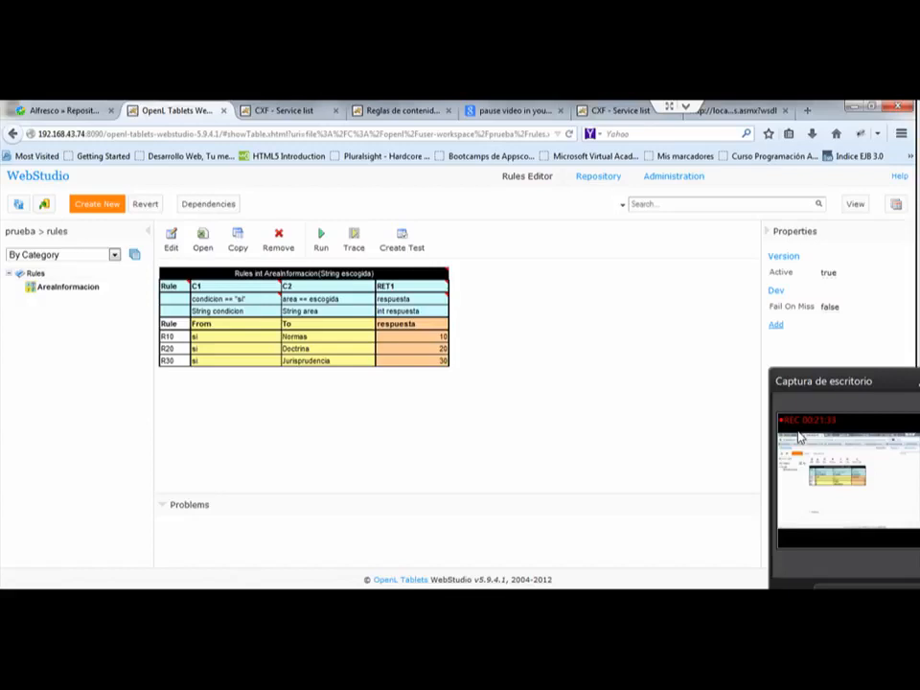
click(598, 176)
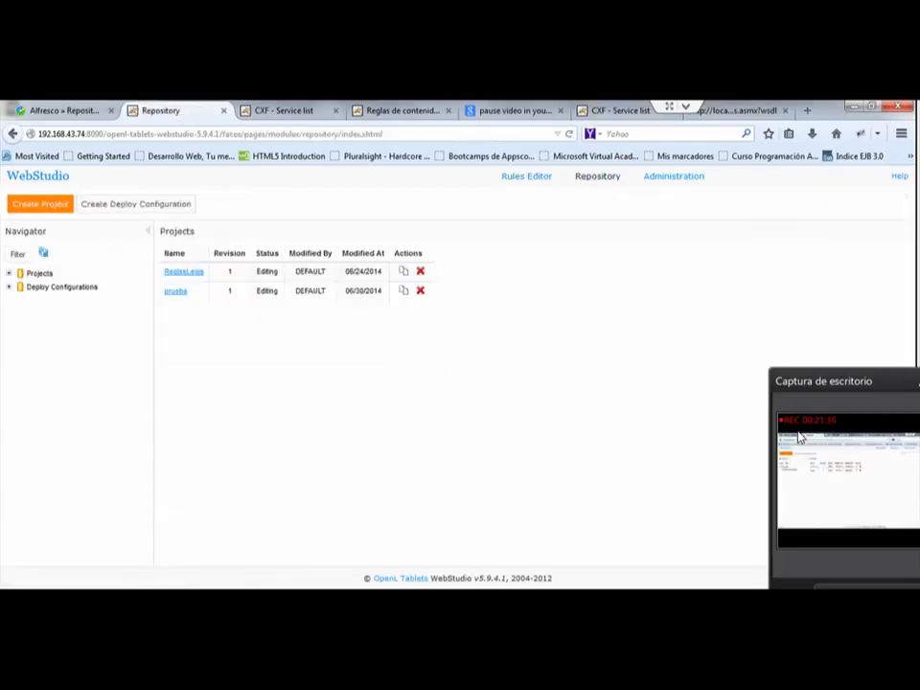
click(9, 273)
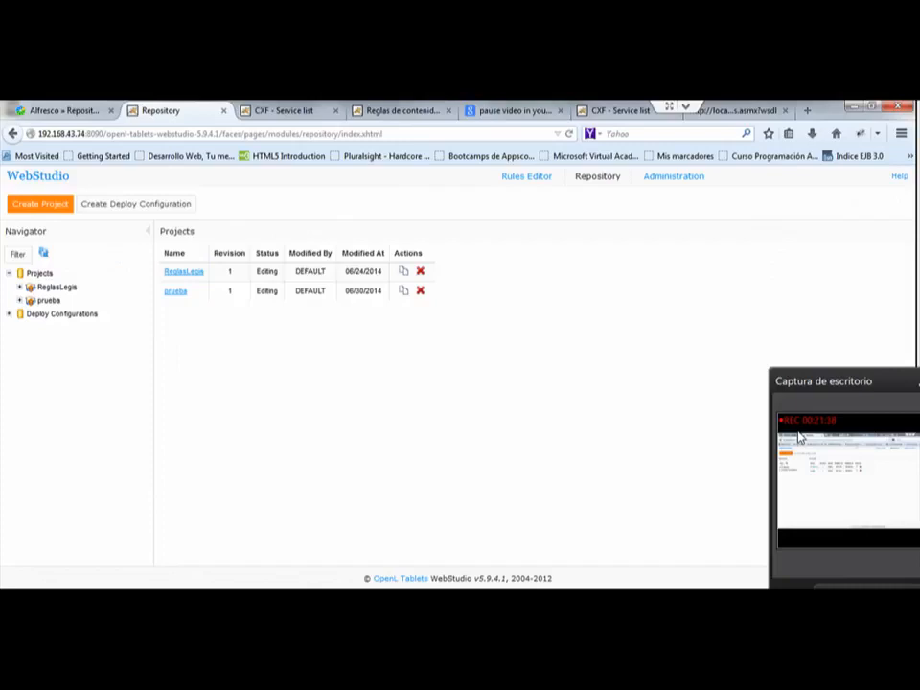
click(48, 300)
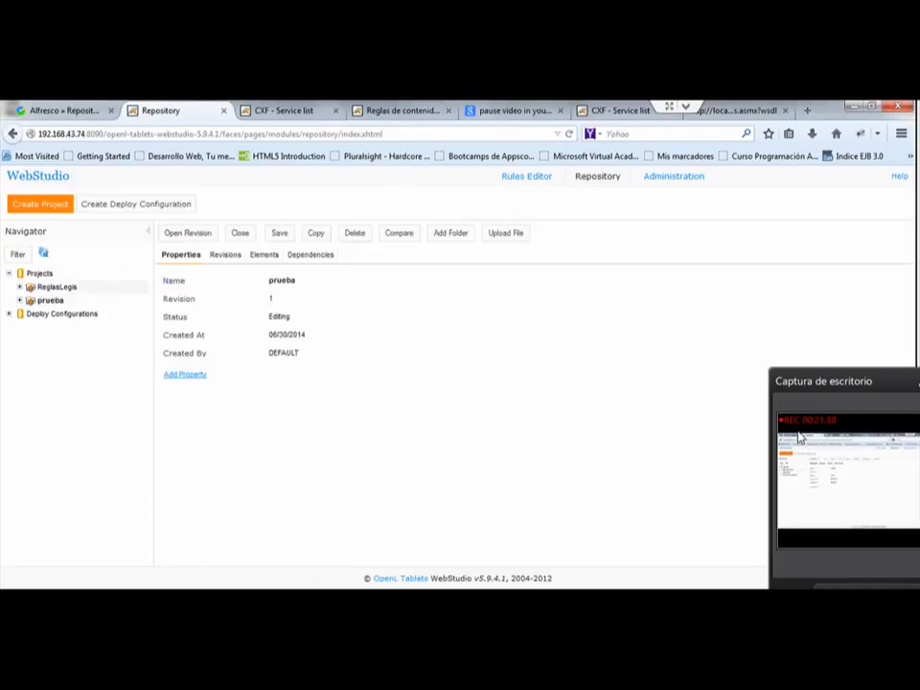
Step: Create a new deploy configuration named WSPruebas
click(136, 204)
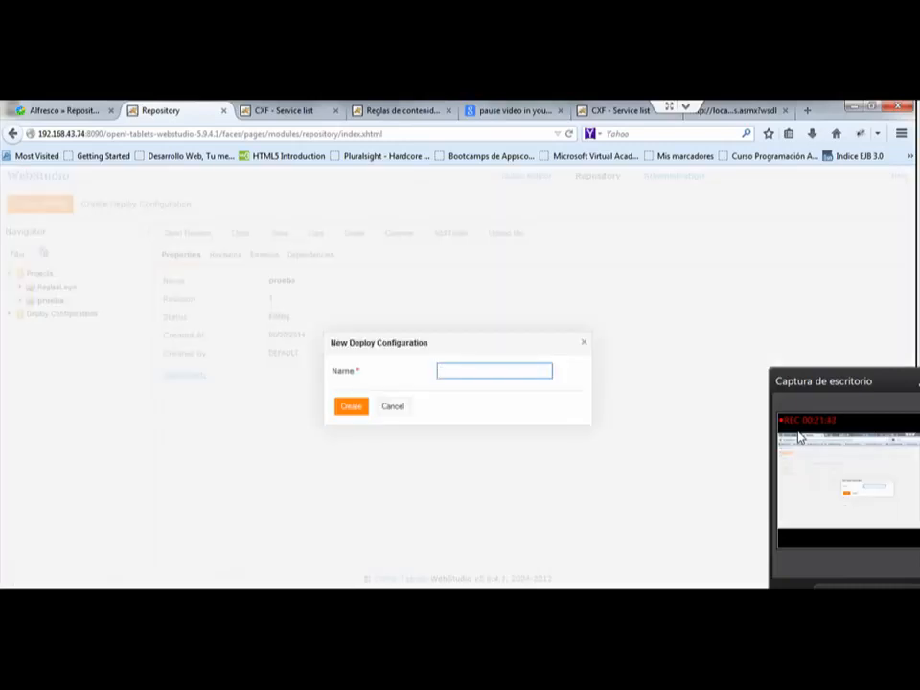
click(494, 371)
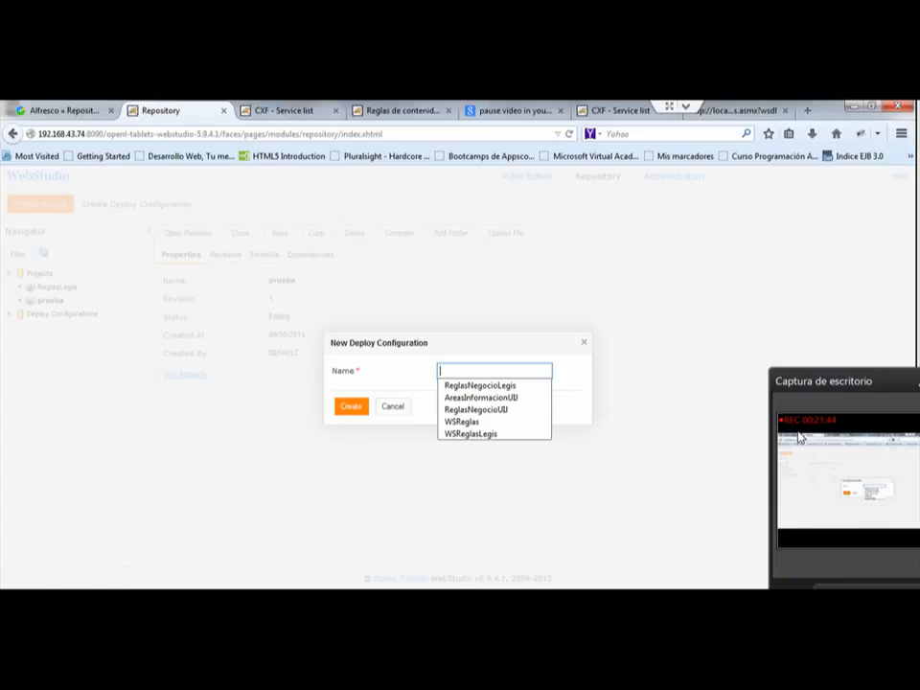
text(WSPu)
key(BackSpace)
text(ruebas)
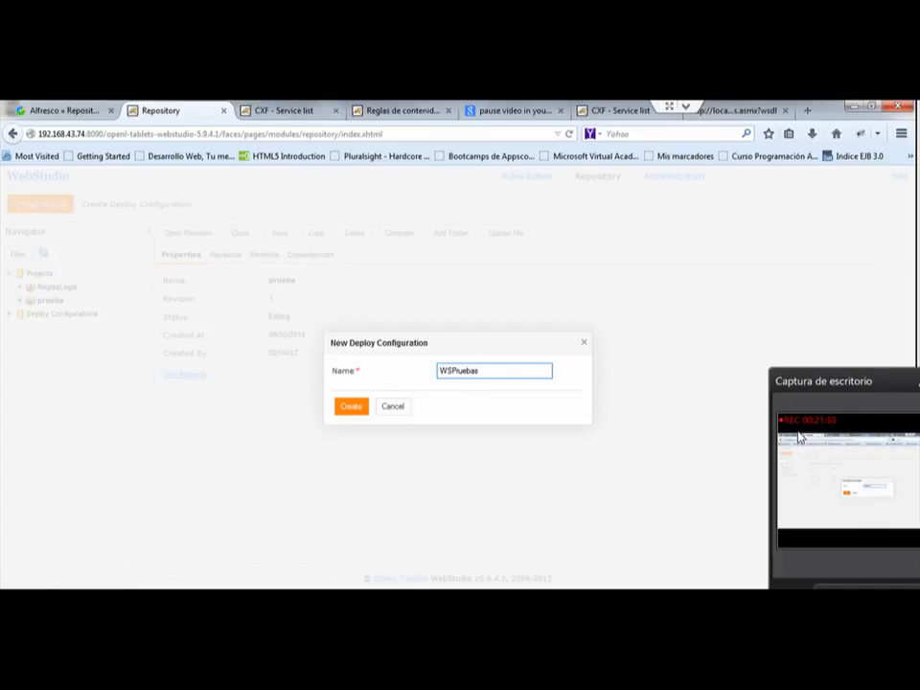
key(Return)
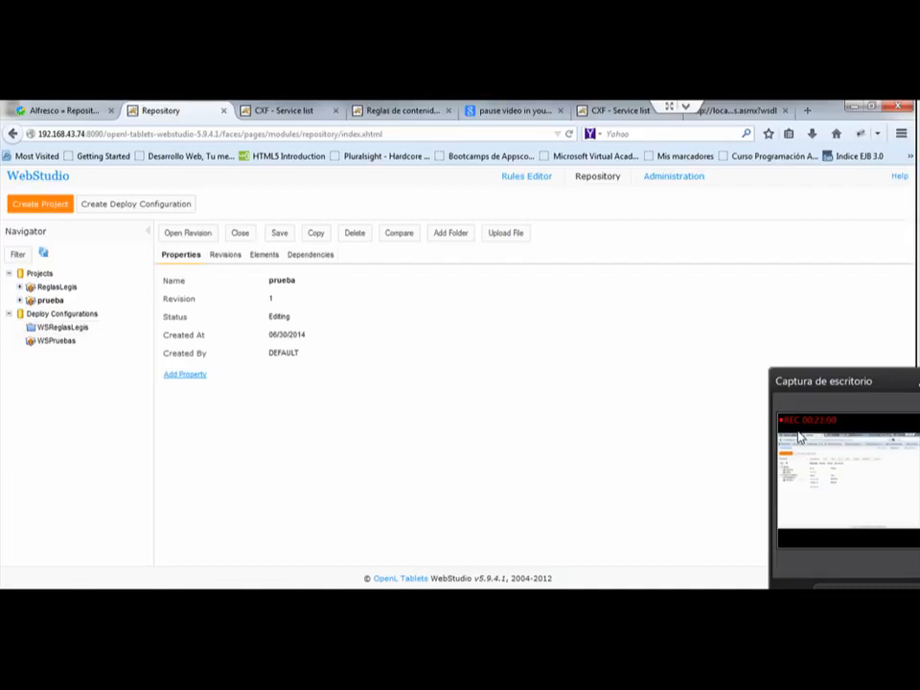
Step: Compare the properties of the WSPruebas and WSReglasLegis deploy configurations
click(56, 342)
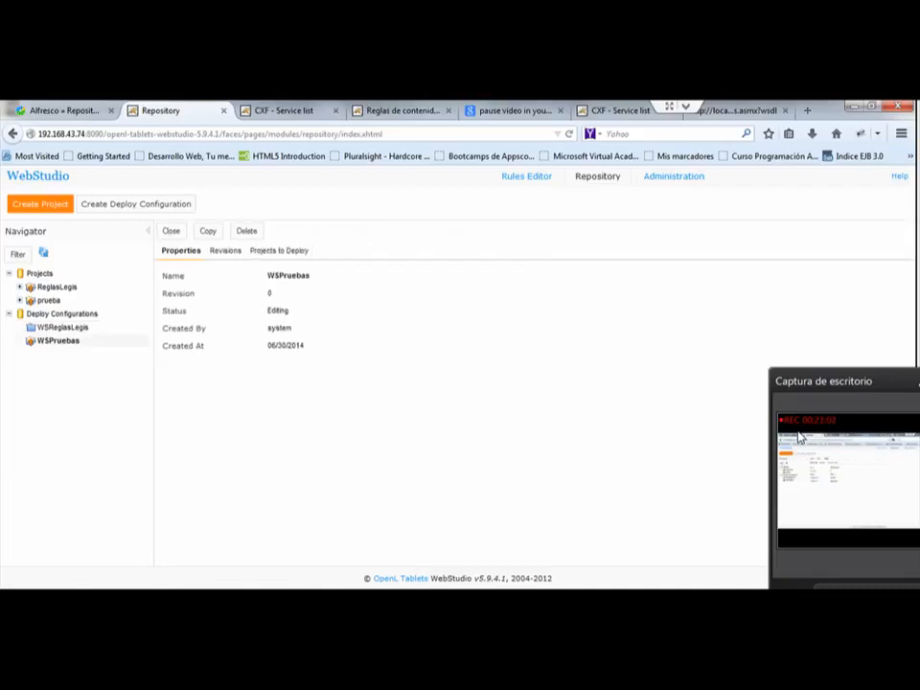
click(57, 341)
click(64, 328)
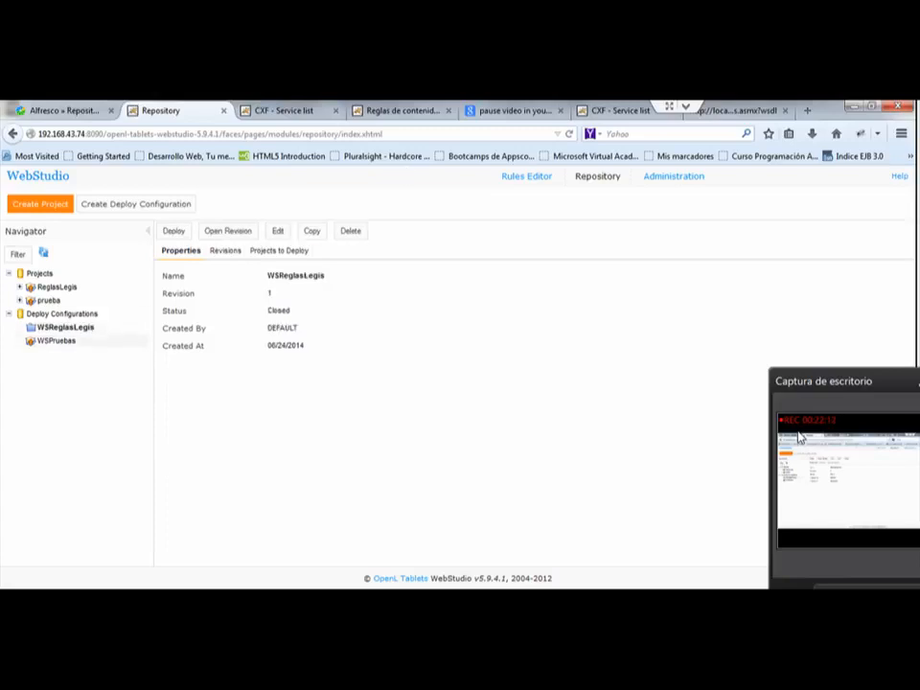
Step: Add revision 1 of the prueba project to the projects to deploy in WSPruebas, and save the configuration
click(56, 341)
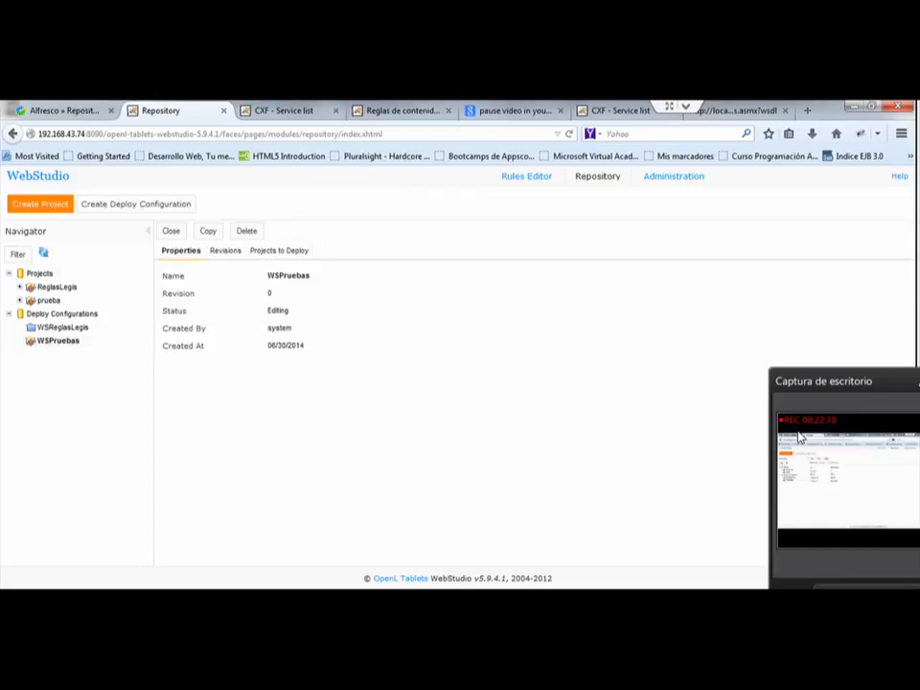
click(279, 252)
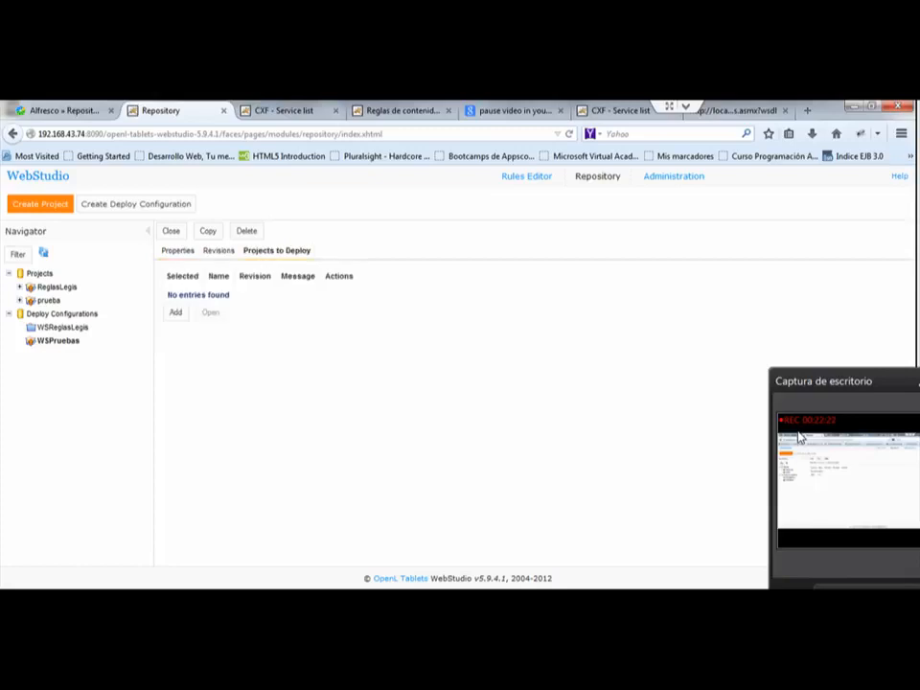
click(176, 312)
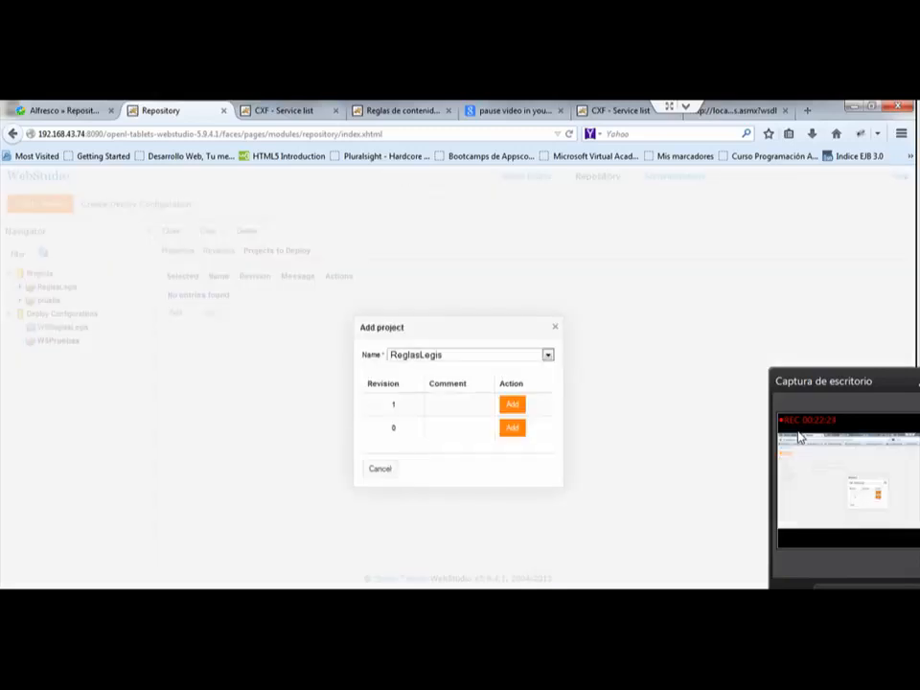
click(549, 355)
click(406, 378)
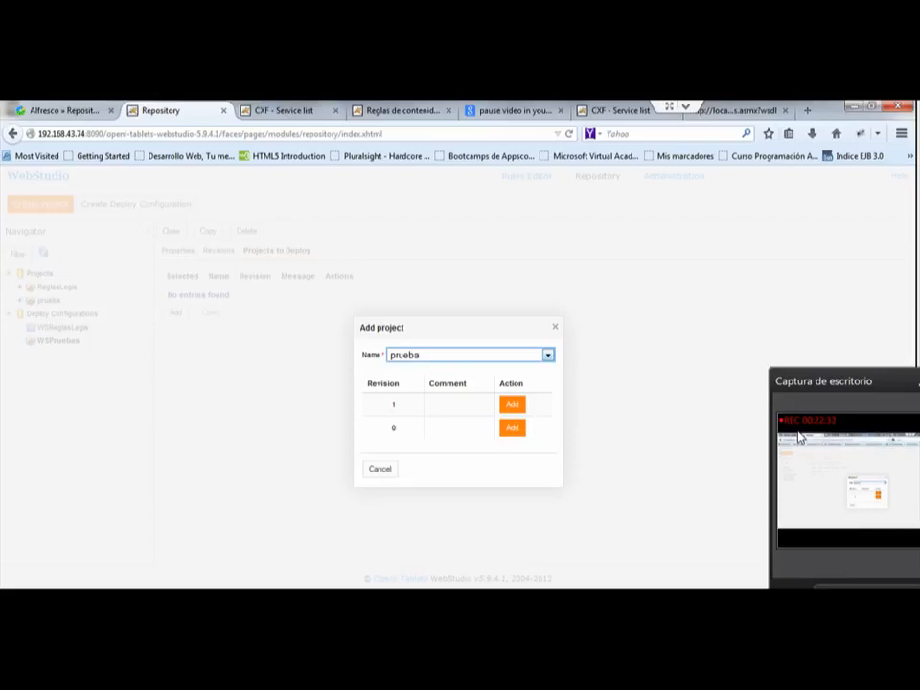
click(512, 405)
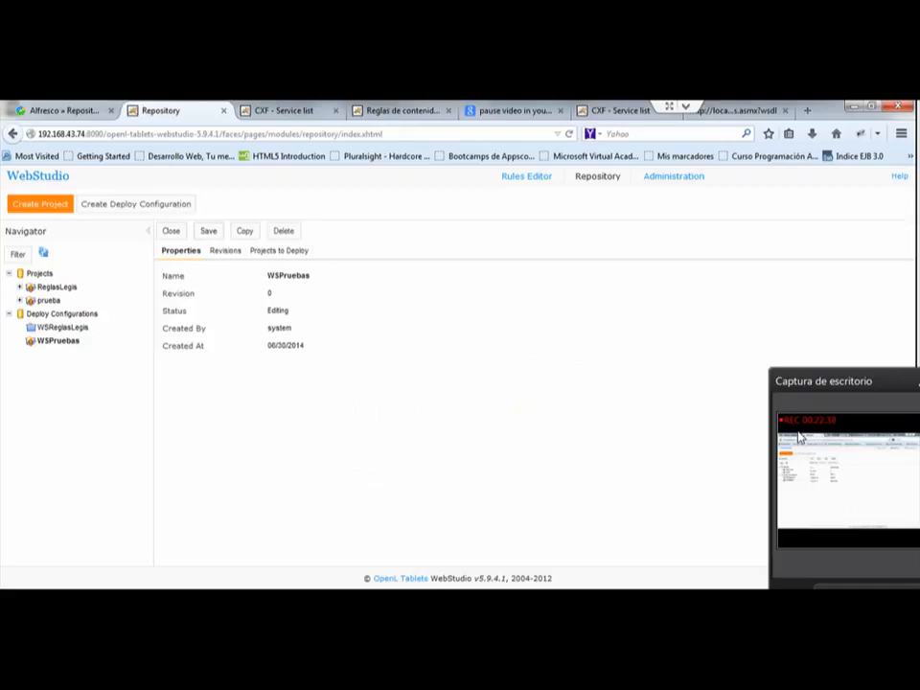
click(210, 231)
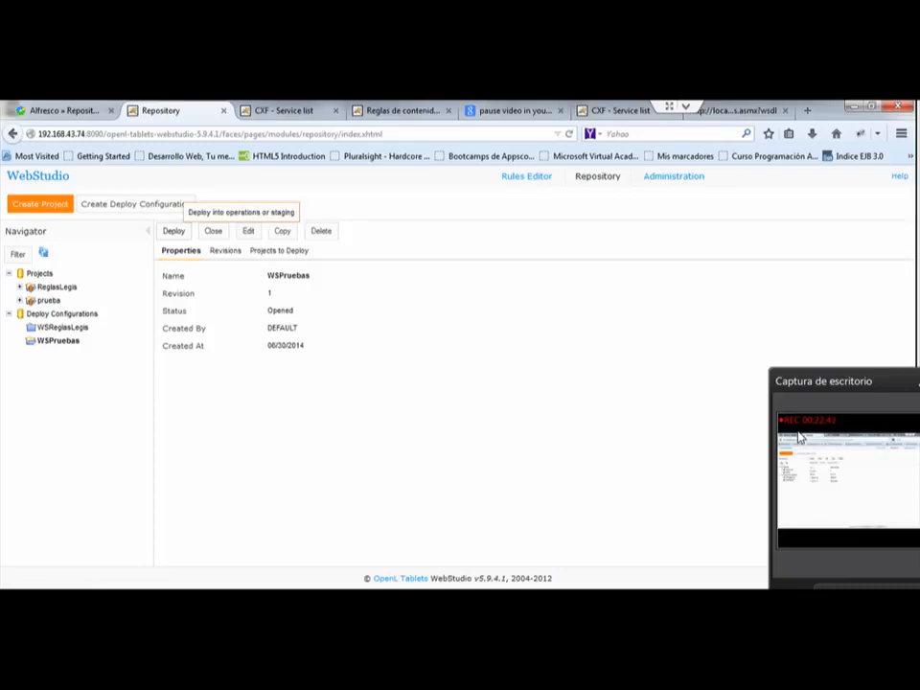
Step: Deploy the WSPruebas configuration to the Production repository
click(174, 231)
click(453, 370)
click(452, 370)
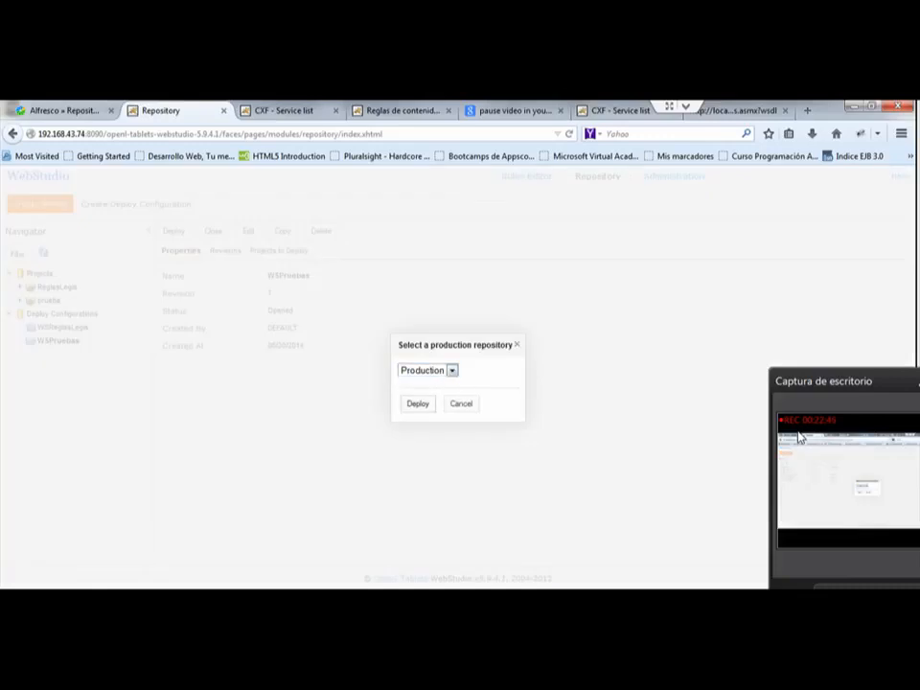
click(418, 403)
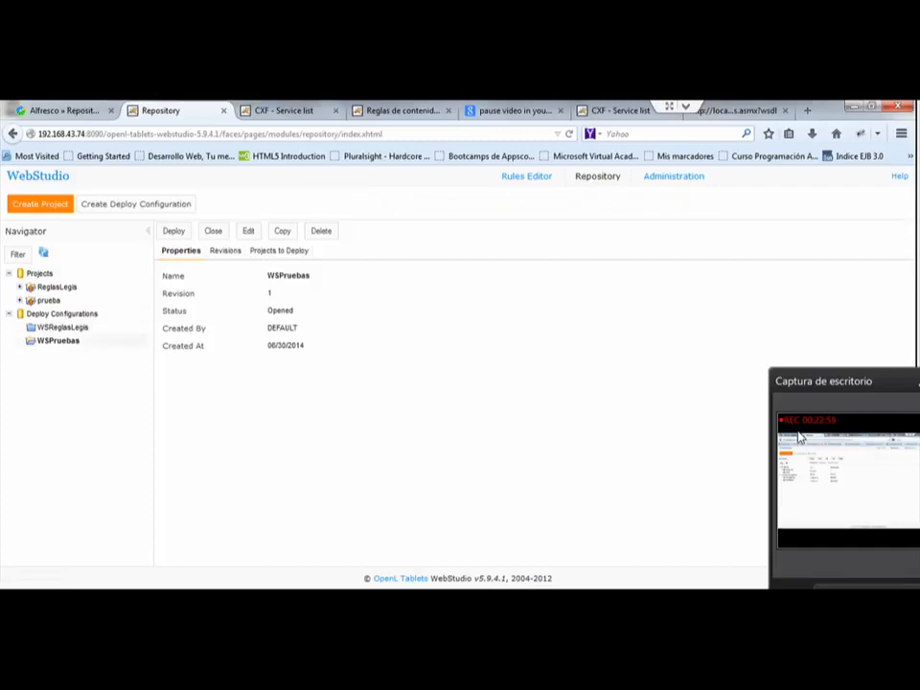
Step: Reload the openl-tablets-ws-5.9.4.1 service list and highlight the SOAP port type and the RESTful services heading
click(288, 111)
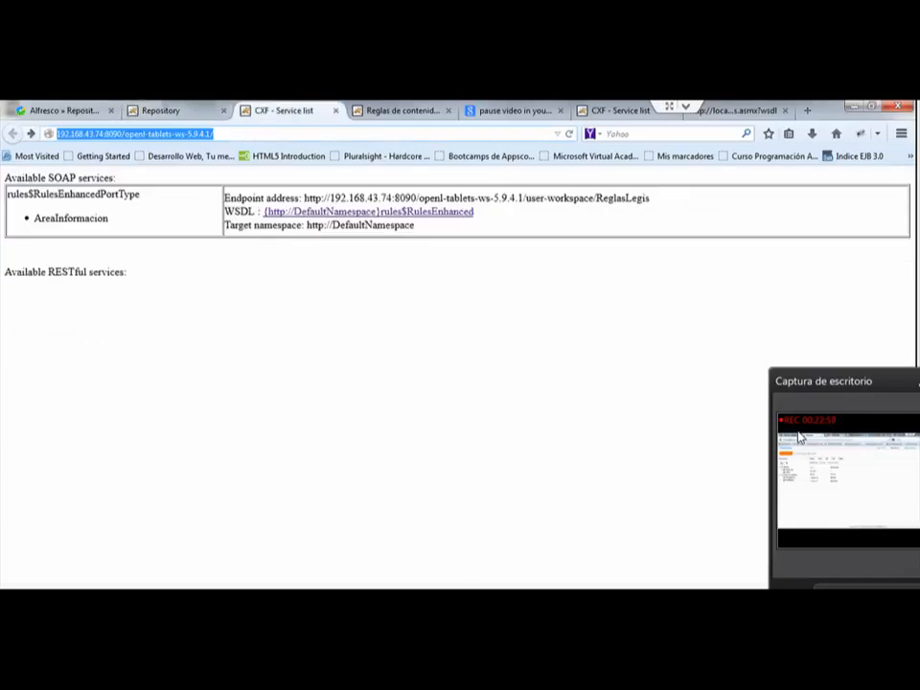
key(End)
key(ctrl+a)
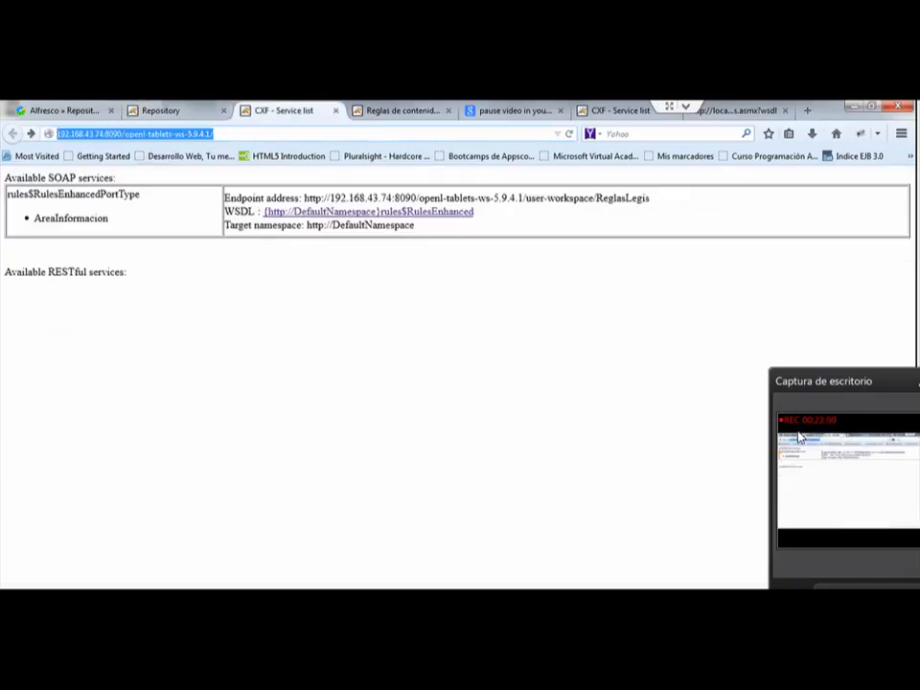
key(Return)
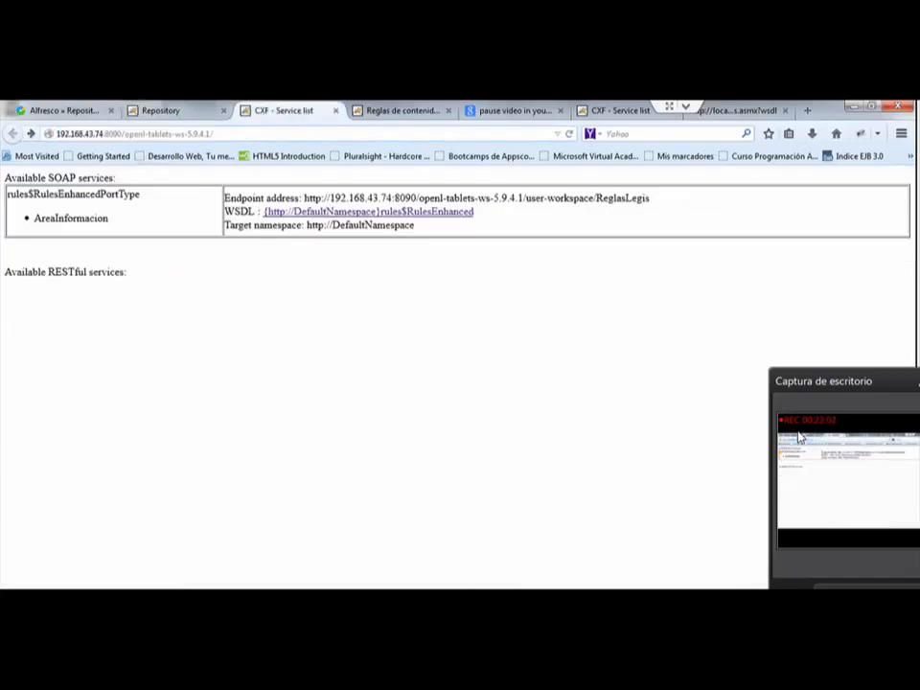
drag(140, 193, 16, 194)
drag(127, 273, 5, 273)
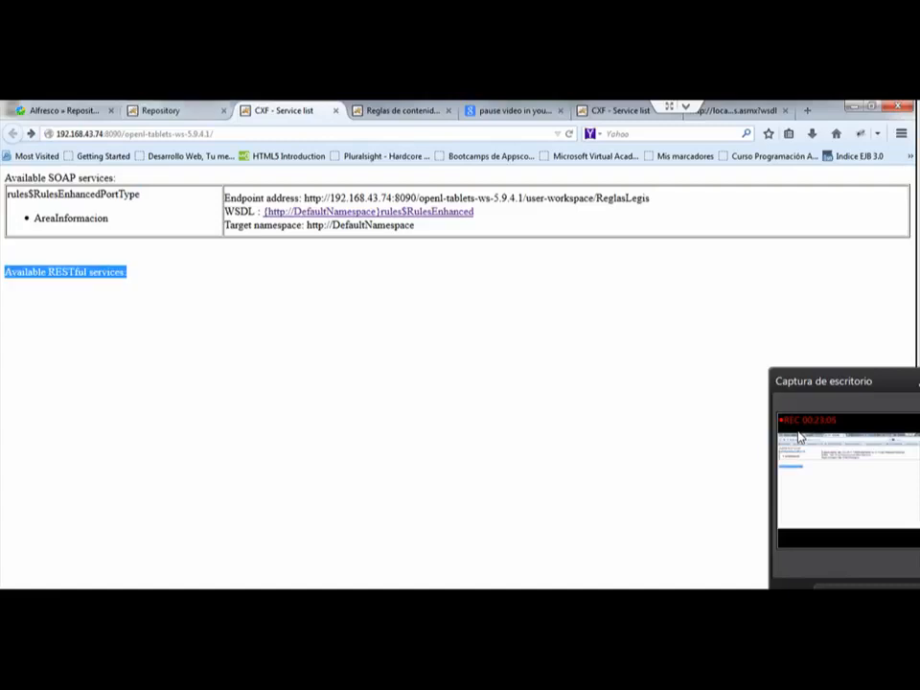
Step: Check the WSPruebas configuration again, and highlight the AreaInformacion operation and the target namespace in the service list
click(162, 111)
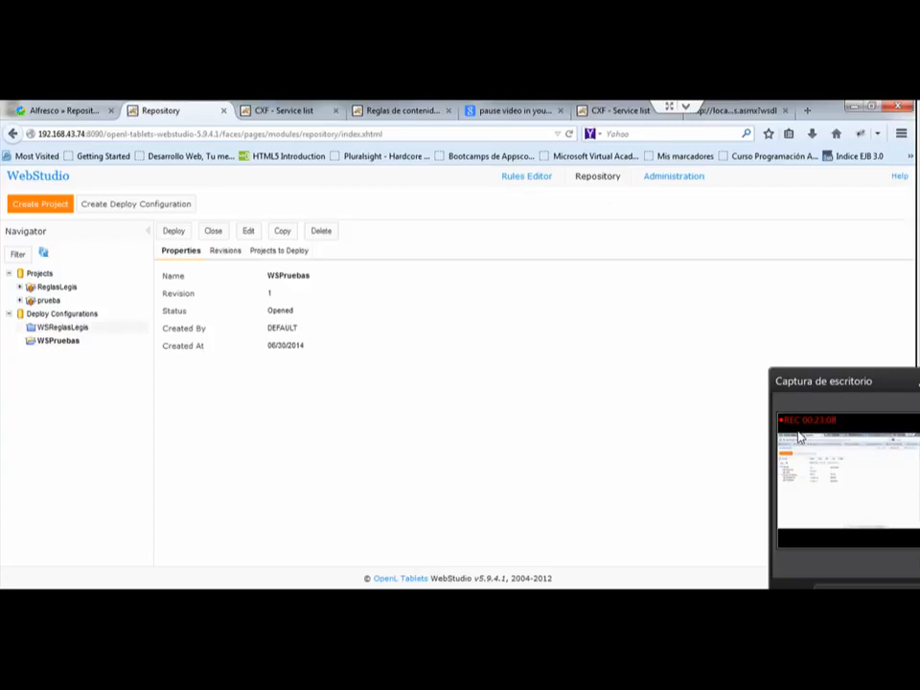
click(284, 111)
click(259, 307)
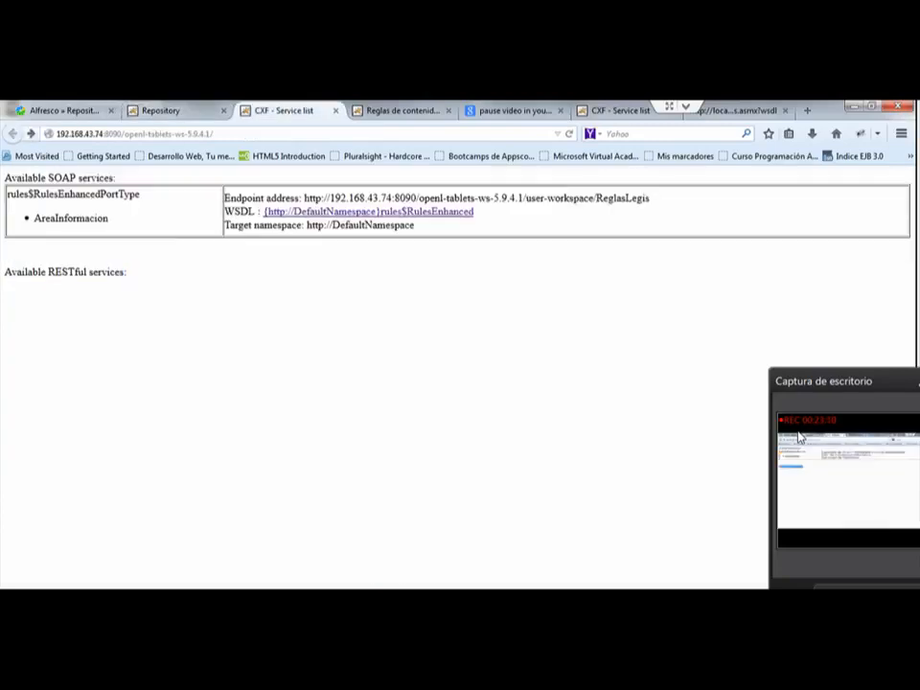
drag(110, 218, 34, 218)
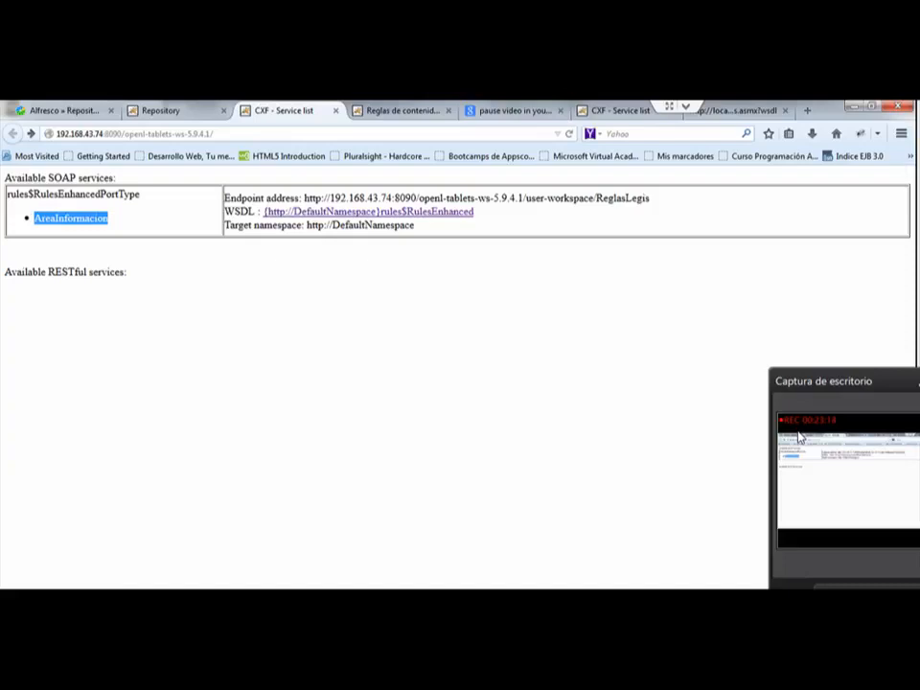
click(172, 287)
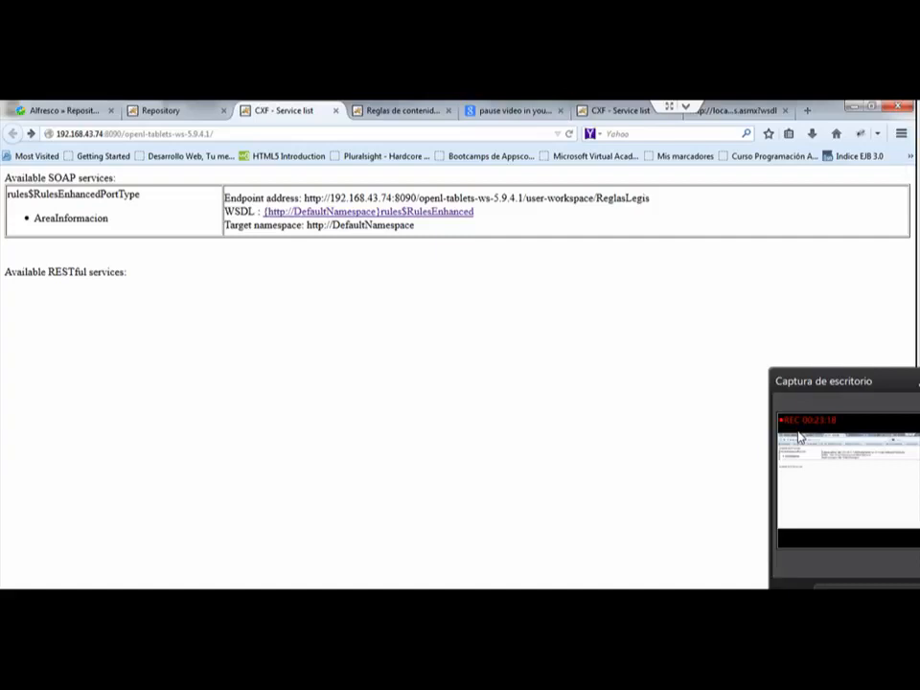
drag(340, 225, 415, 225)
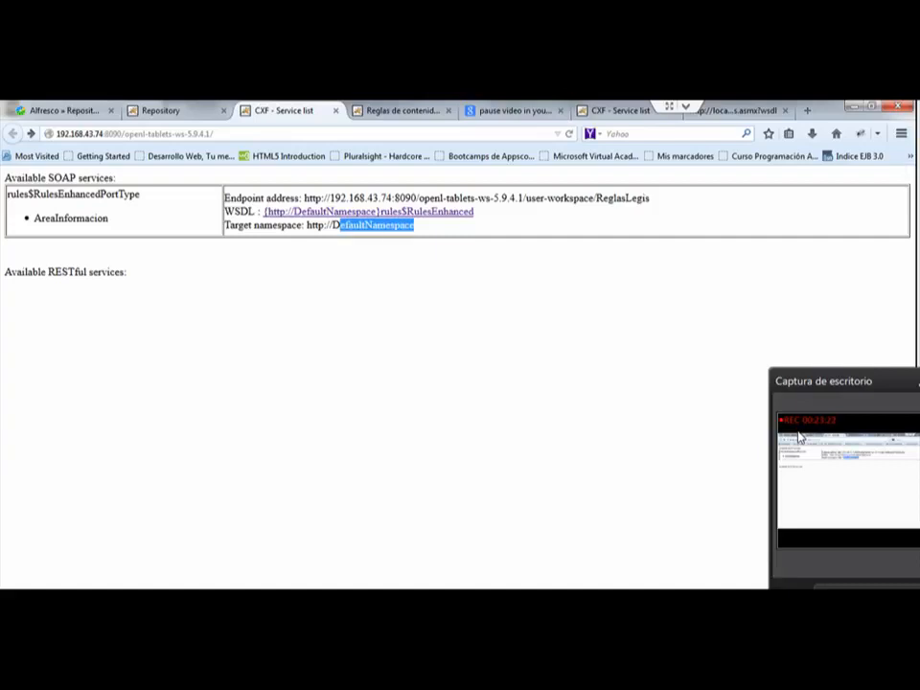
click(422, 264)
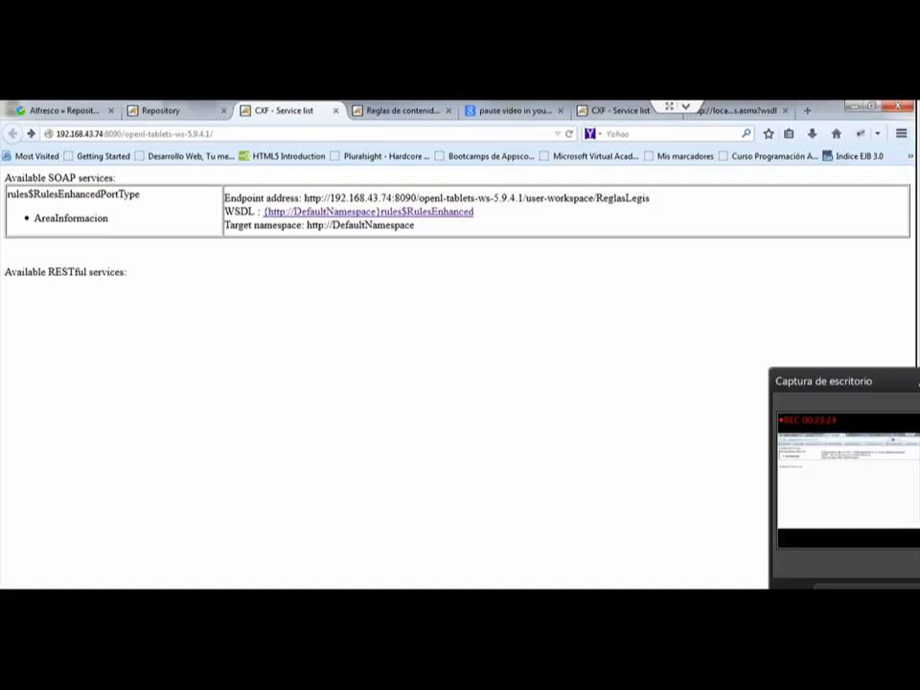